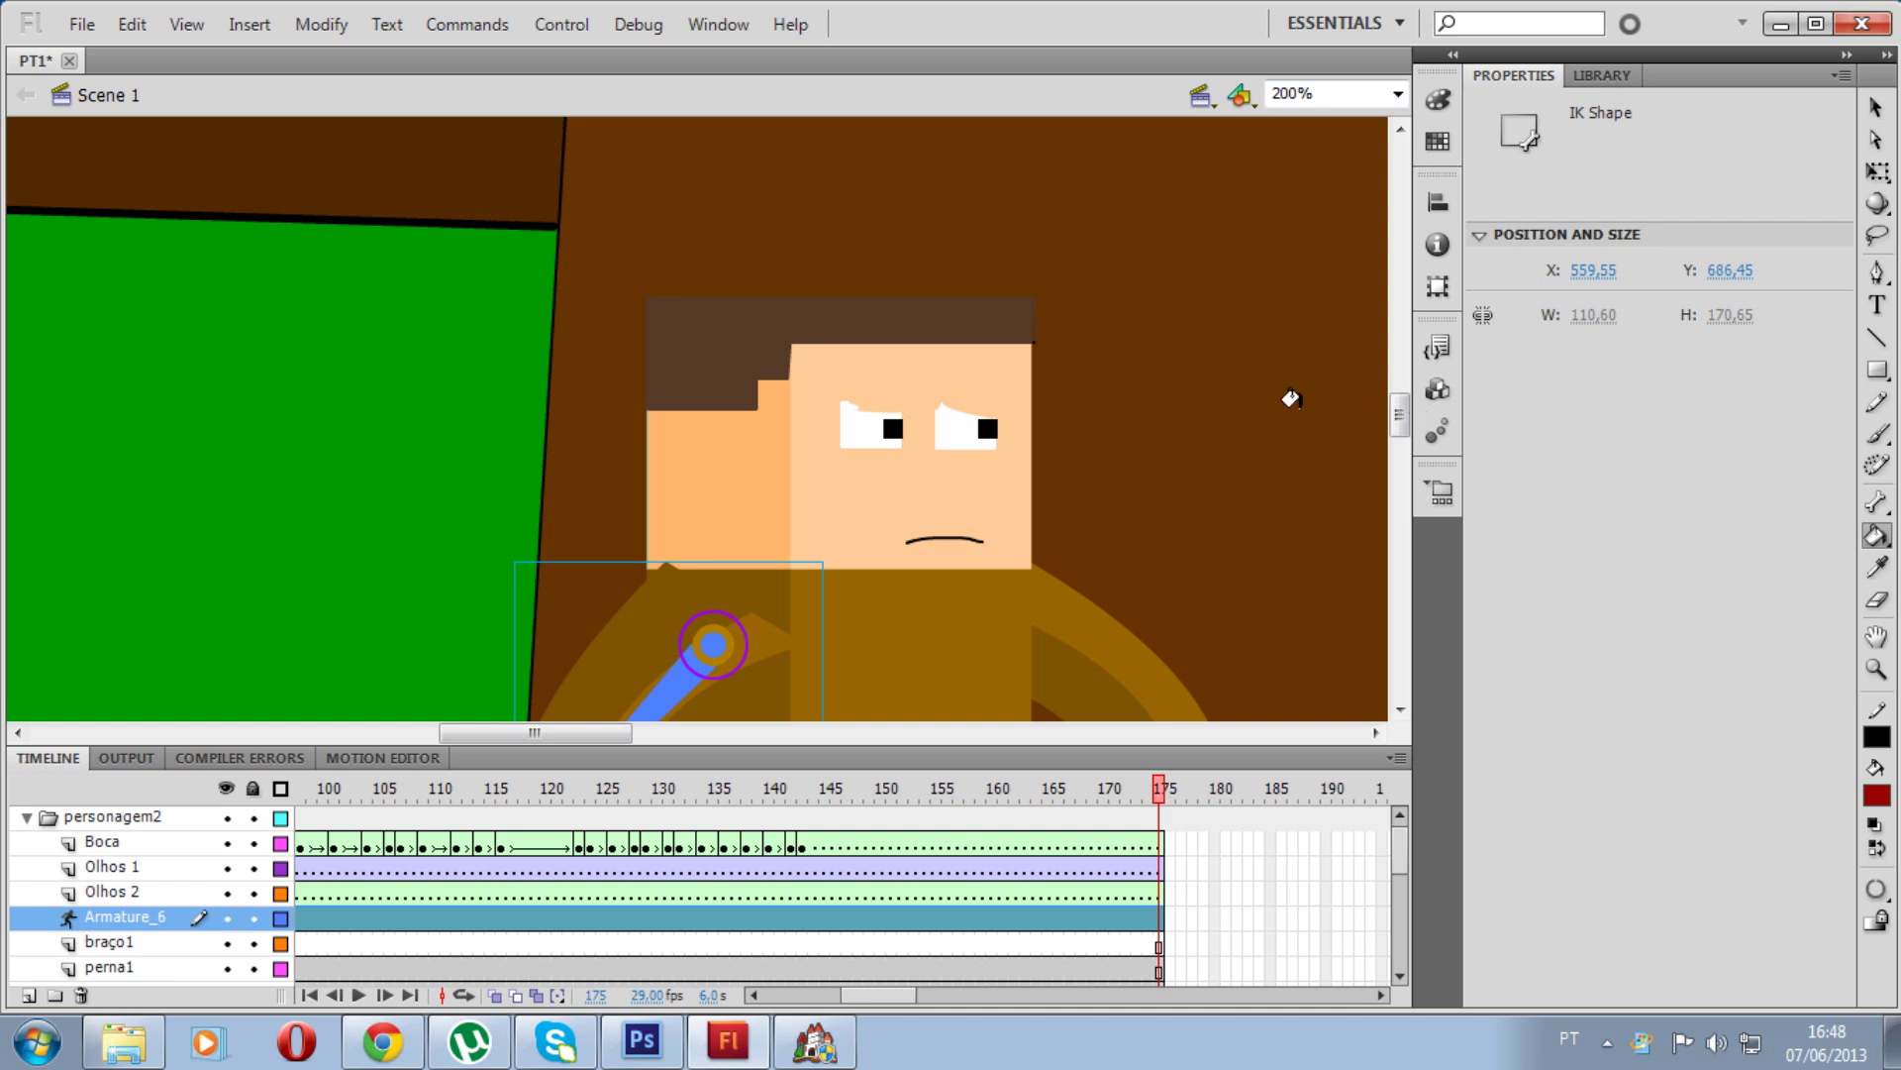
Step: Inspect the personagem2 layers and play back the existing mouth animation on the Boca layer from frame 105
{"action": "left_click", "coordinate": [830, 846]}
{"action": "left_click", "coordinate": [803, 868]}
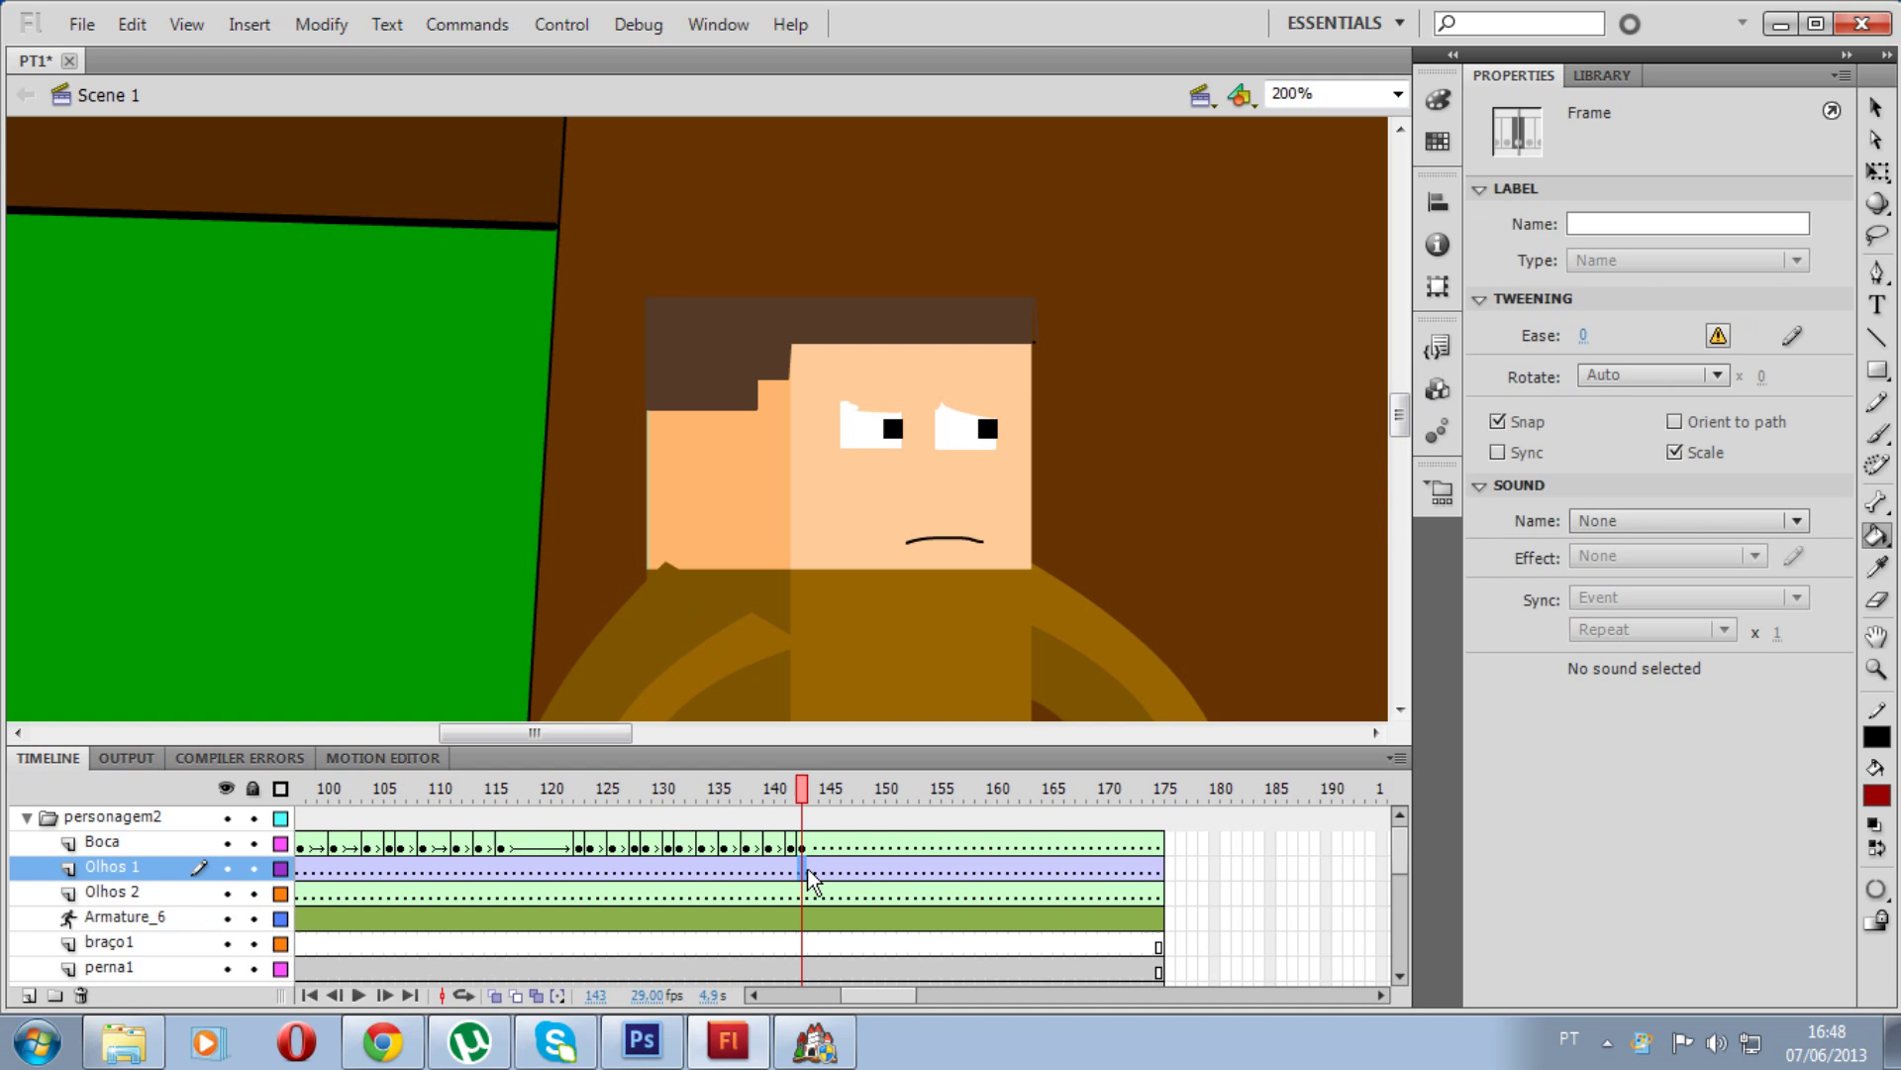
{"action": "left_click", "coordinate": [127, 864]}
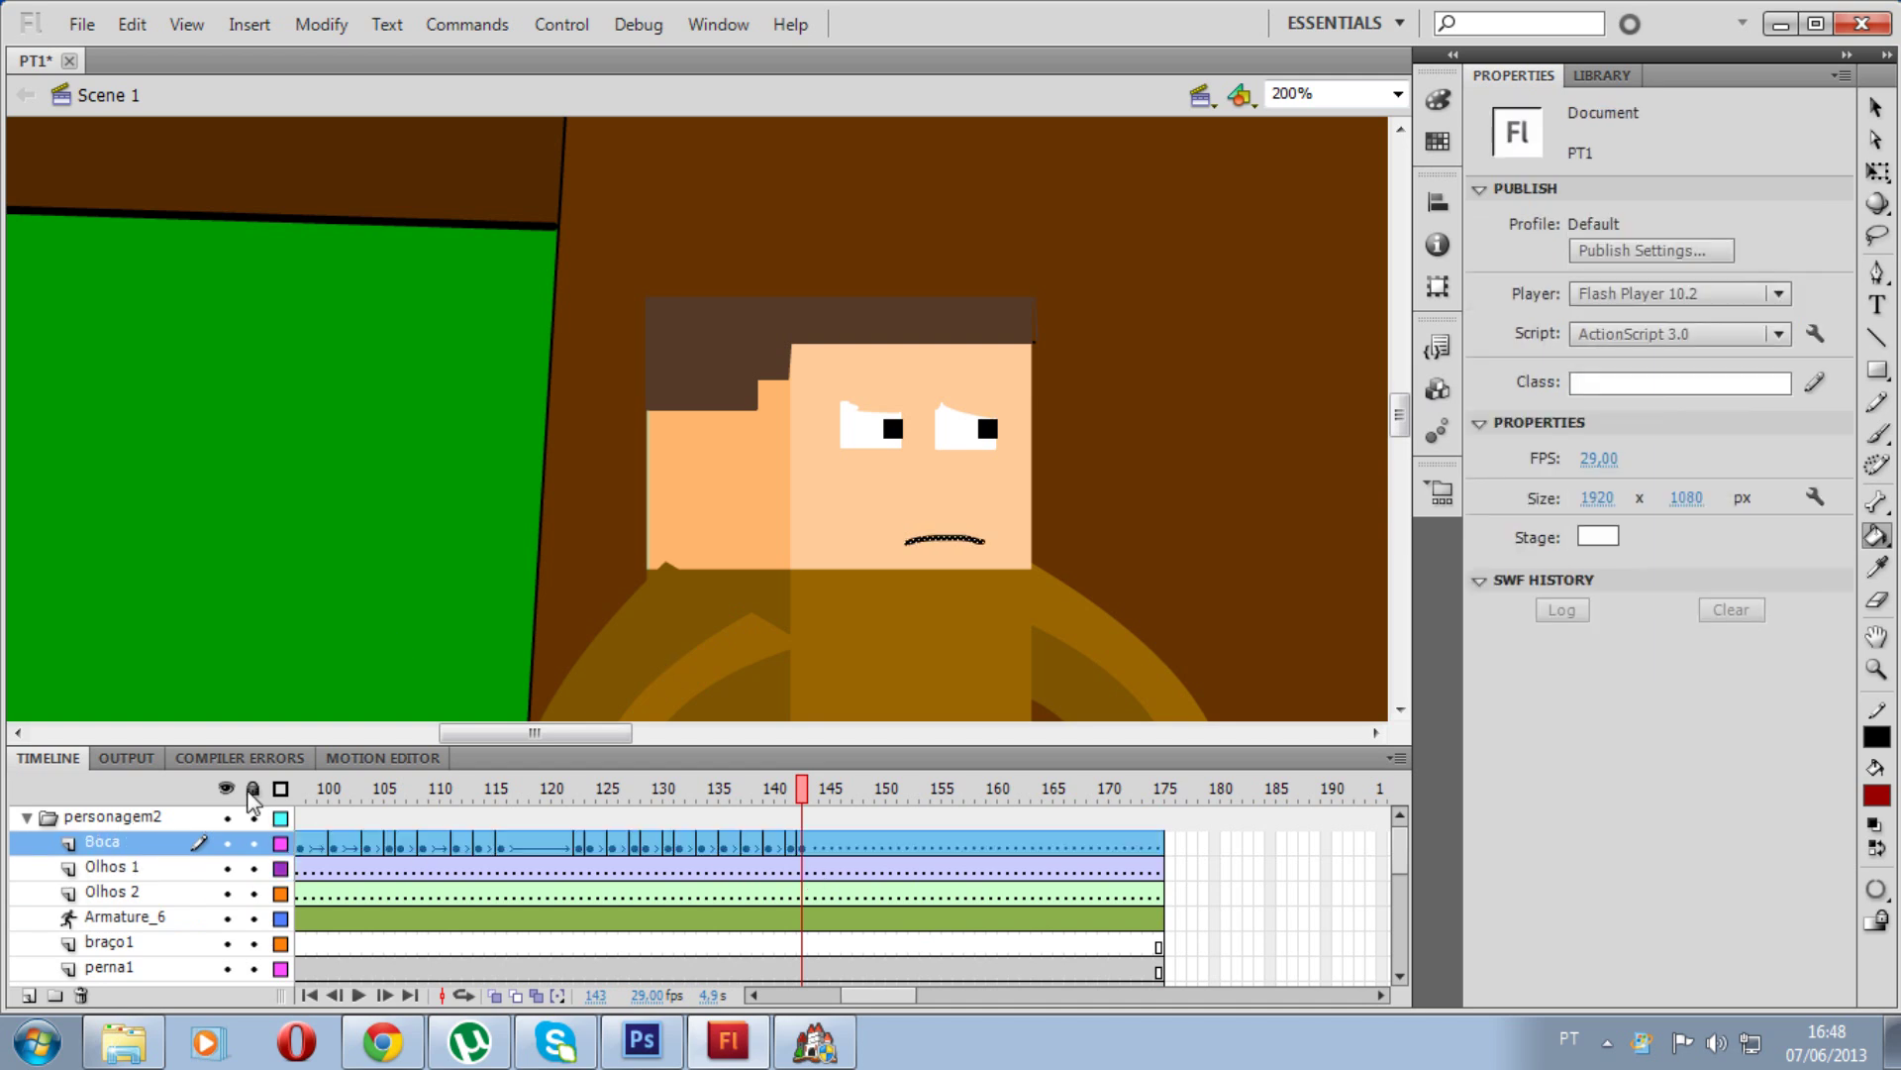
{"action": "left_click", "coordinate": [132, 944]}
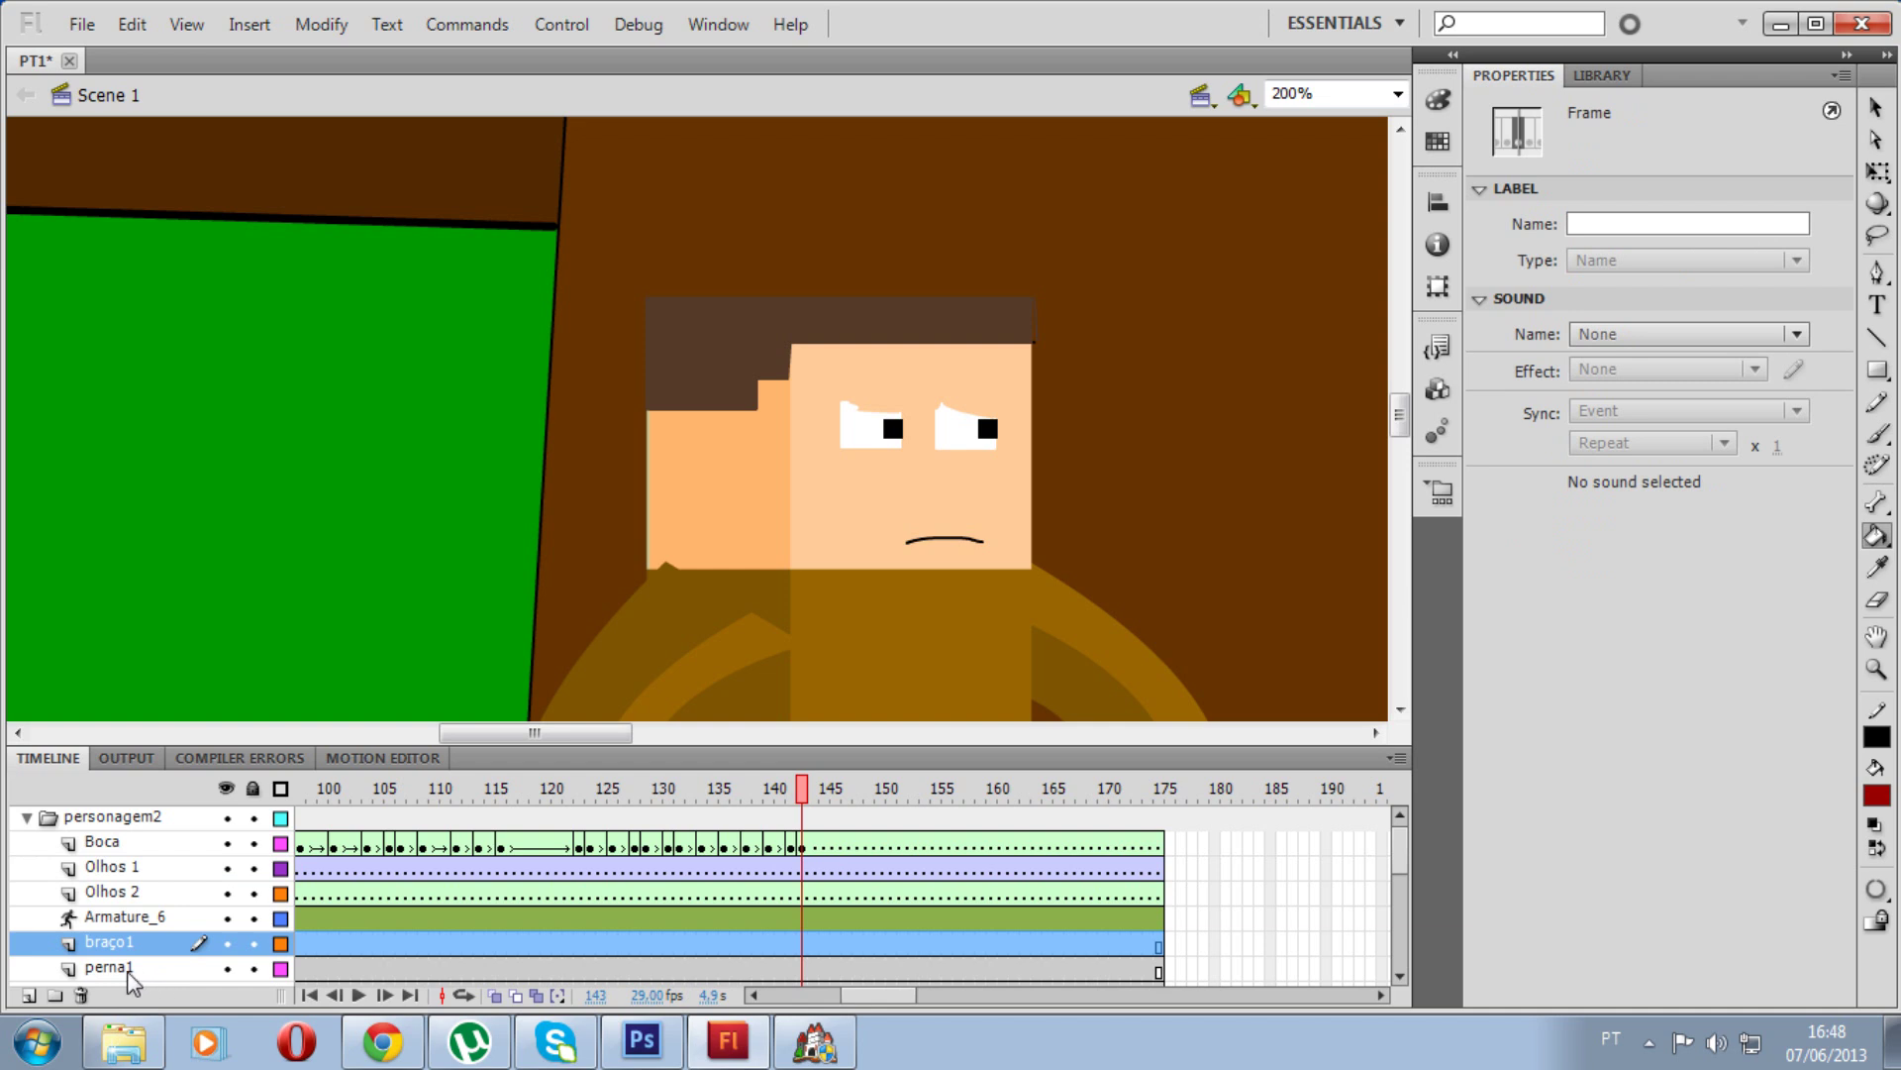
{"action": "left_click", "coordinate": [128, 971]}
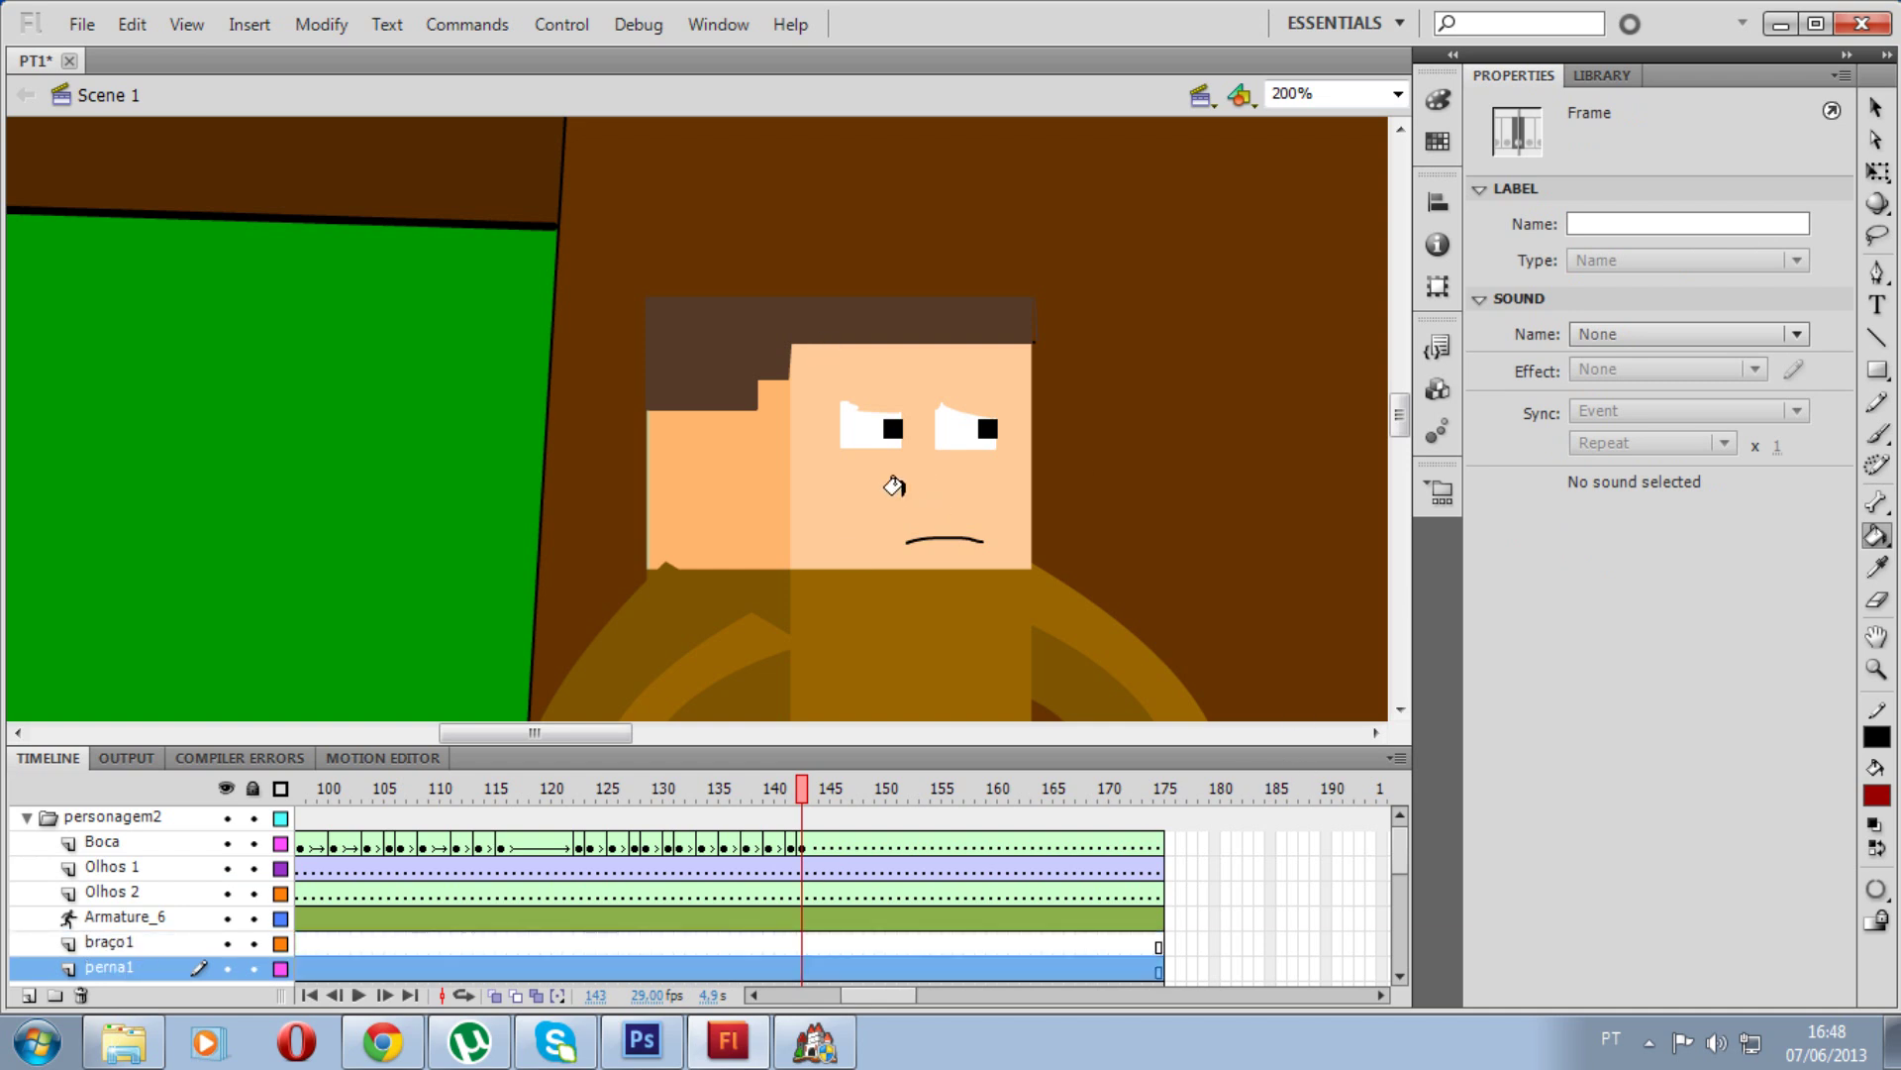
{"action": "left_click", "coordinate": [835, 848]}
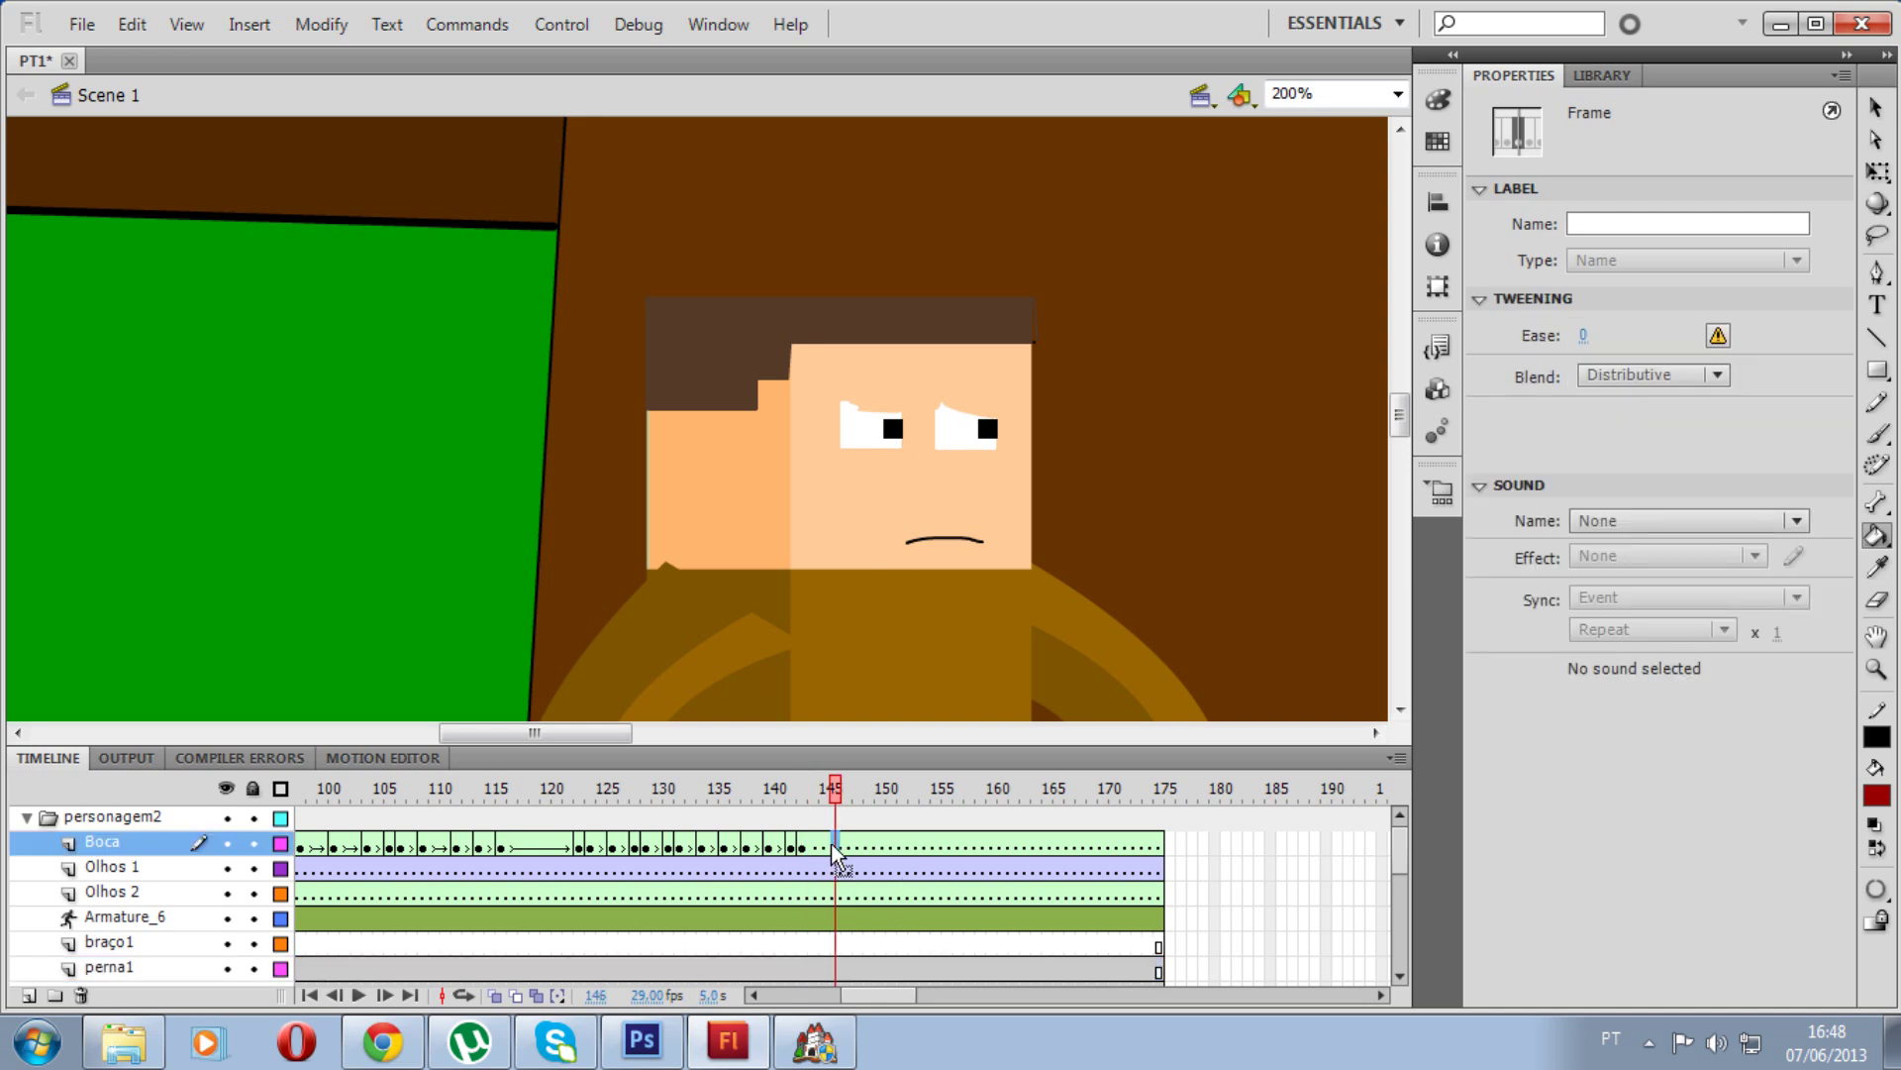
{"action": "left_click_drag", "start_coordinate": [792, 795], "coordinate": [384, 792]}
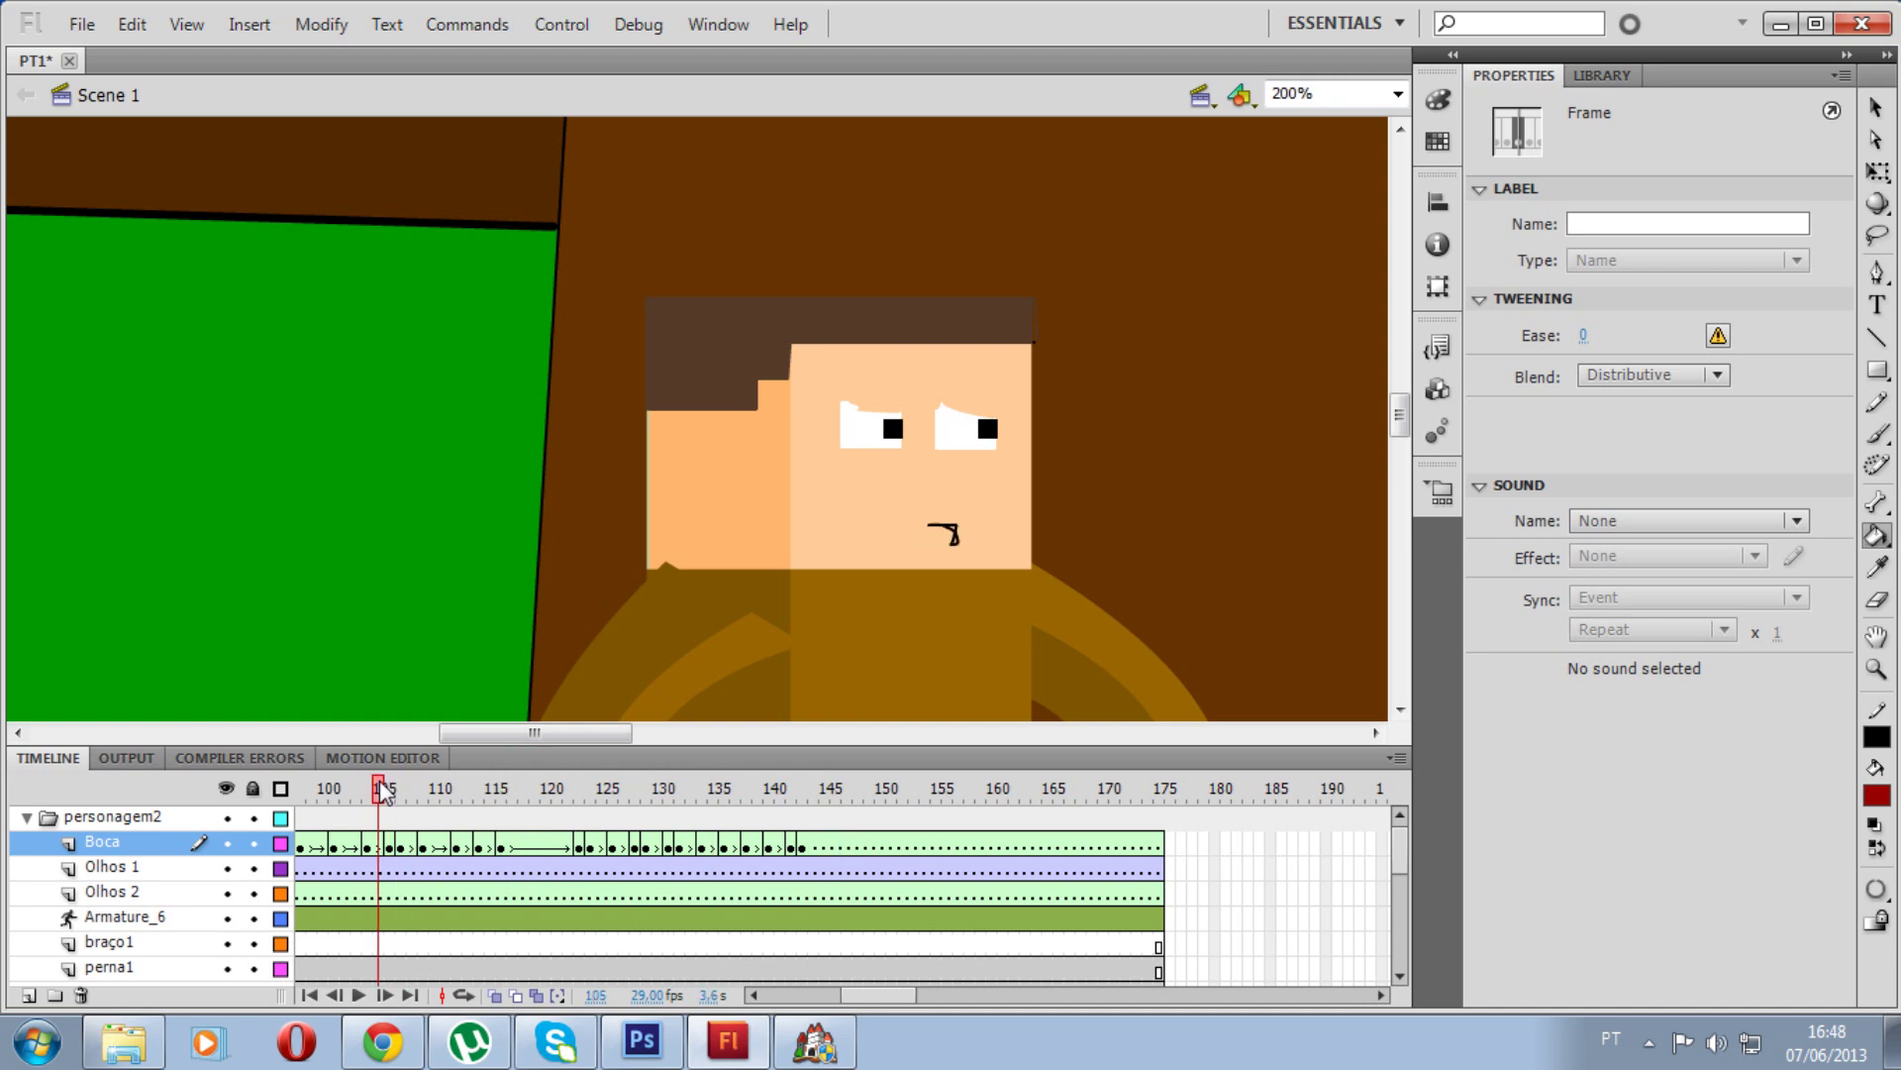
{"action": "key", "text": "Return"}
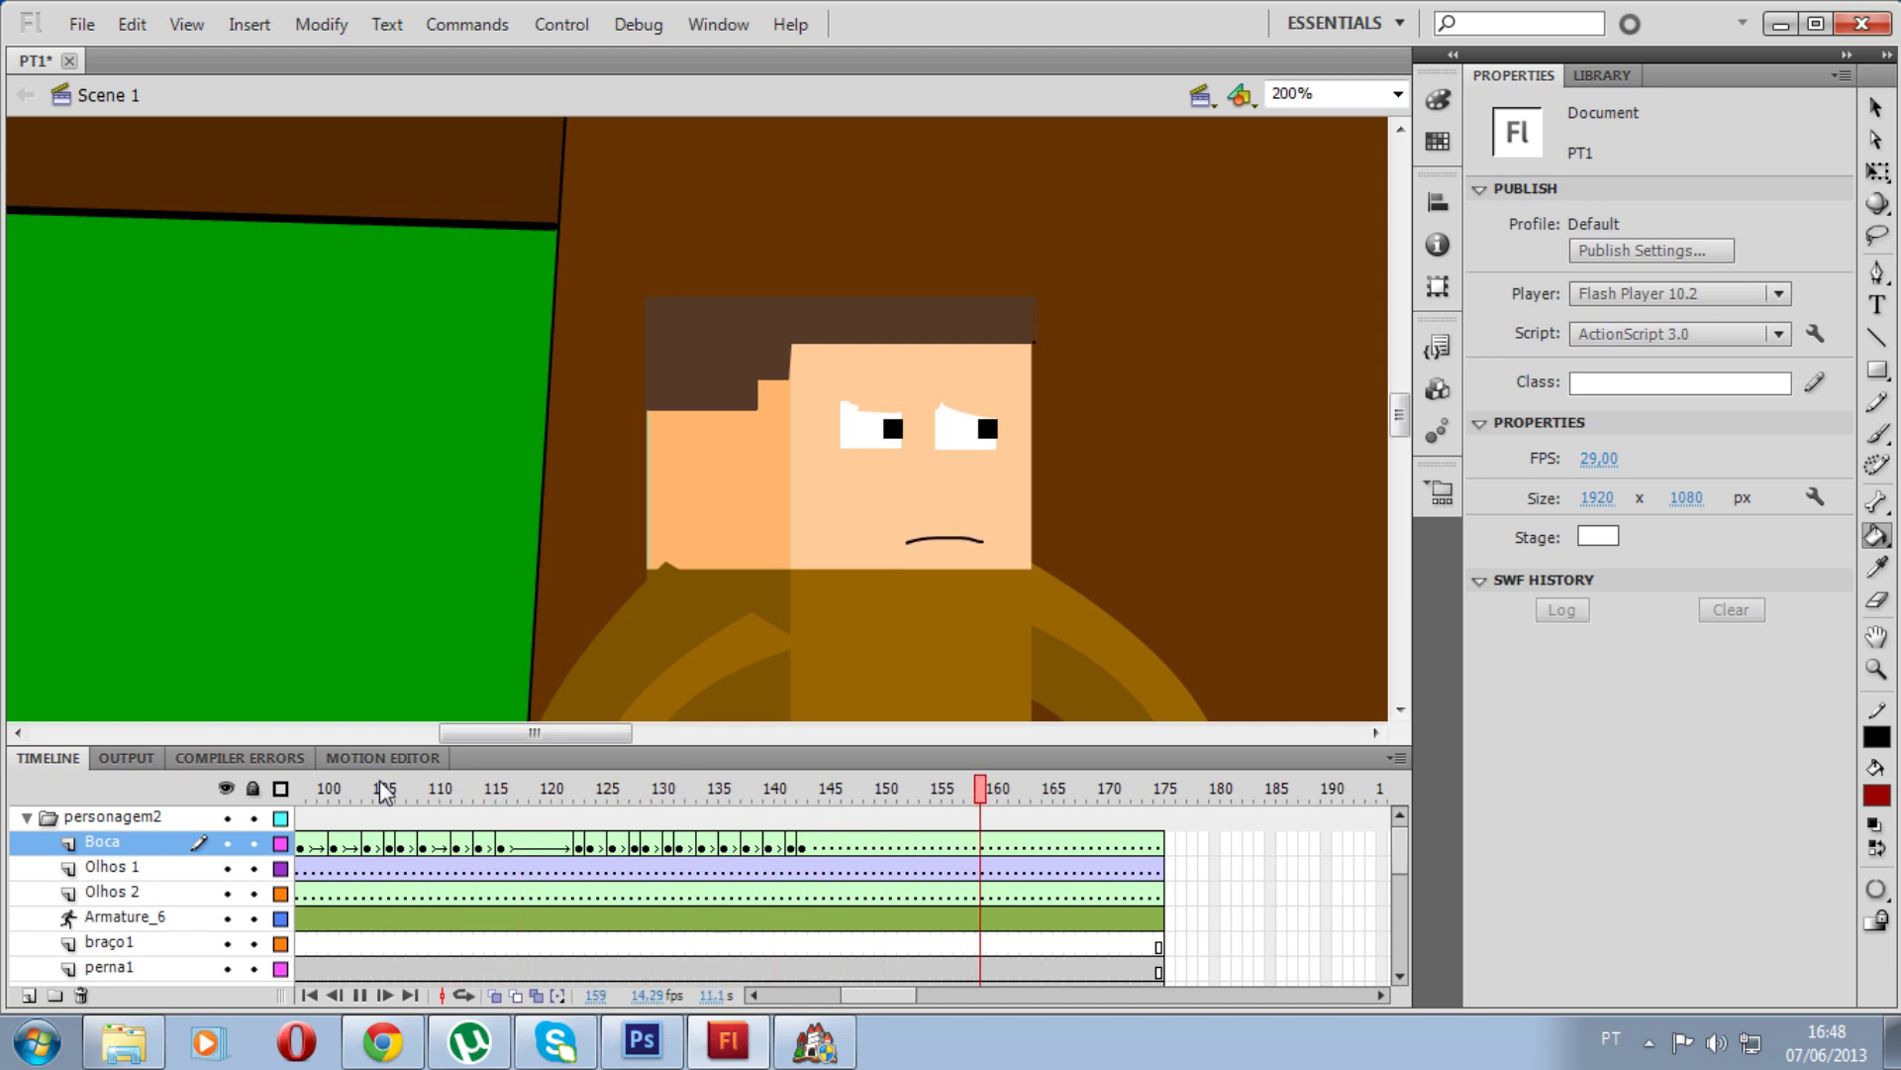
{"action": "left_click", "coordinate": [548, 791]}
{"action": "left_click_drag", "start_coordinate": [545, 797], "coordinate": [847, 797]}
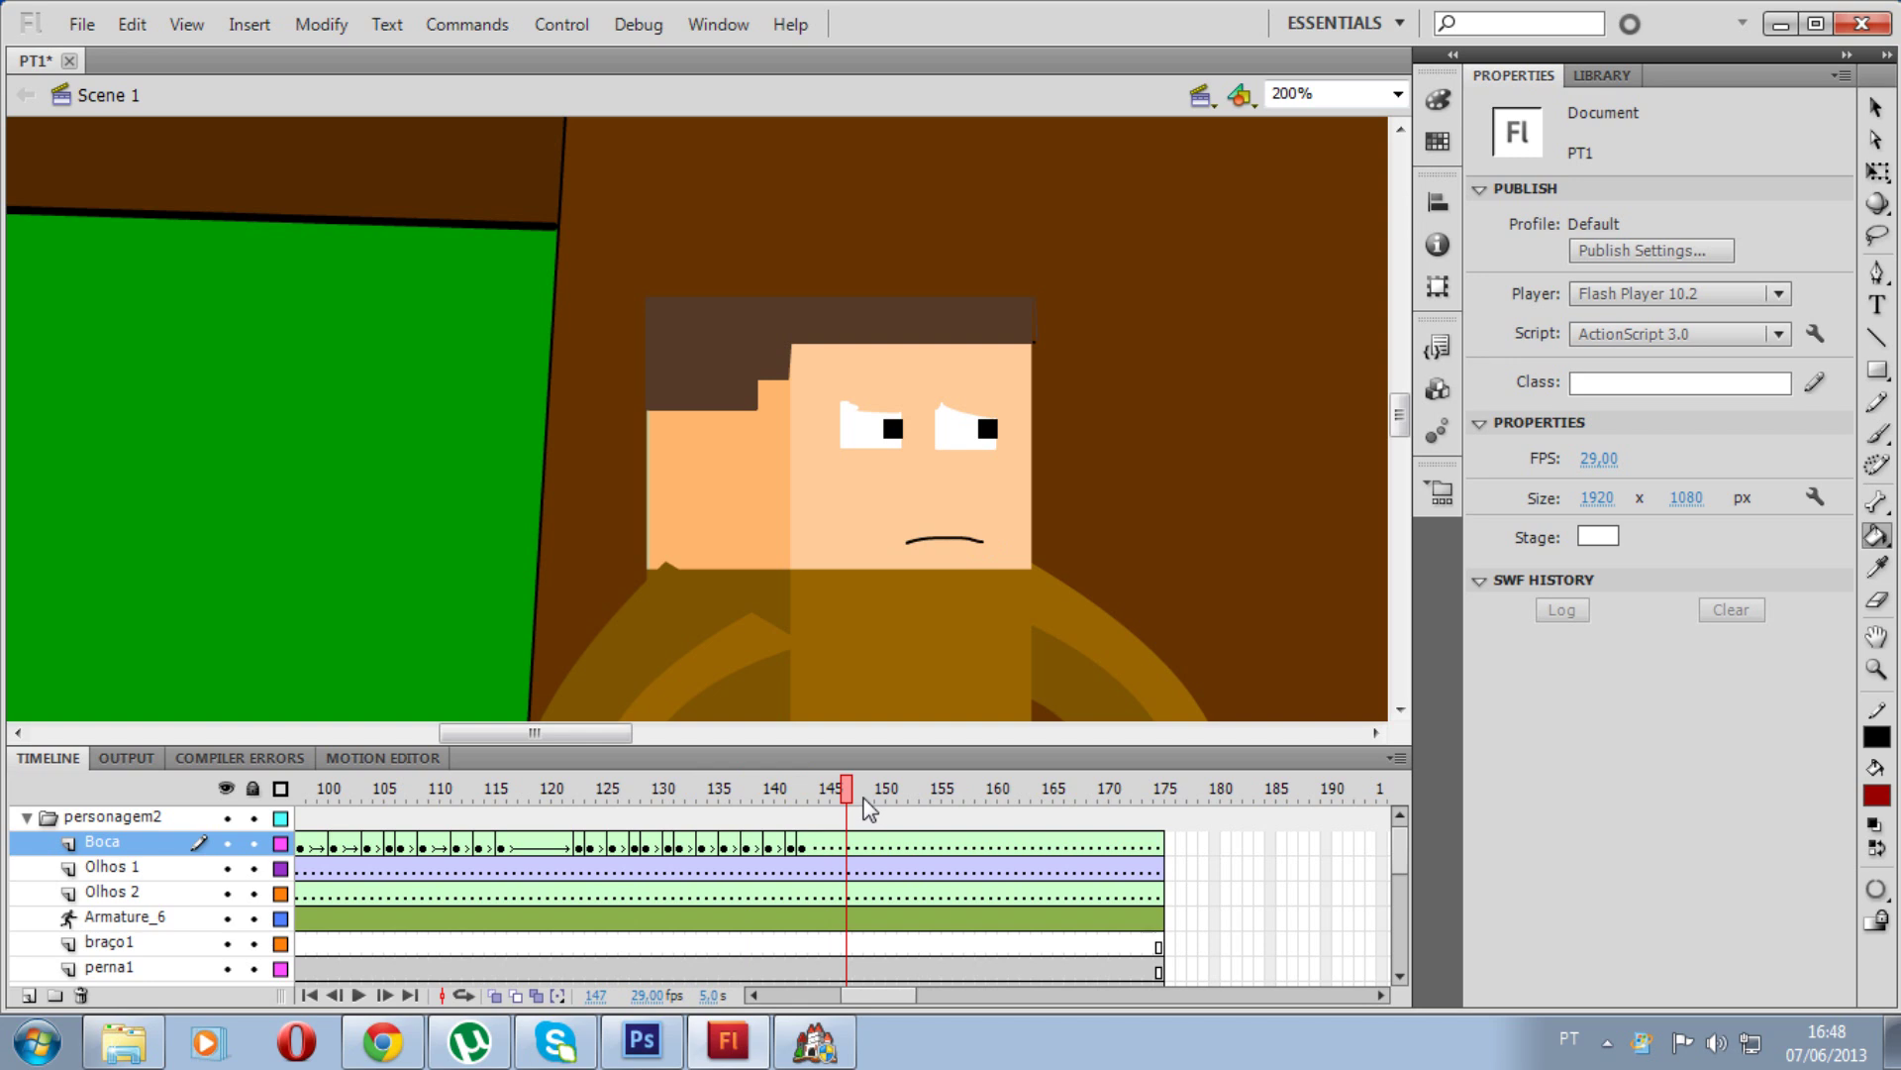
{"action": "left_click", "coordinate": [850, 846]}
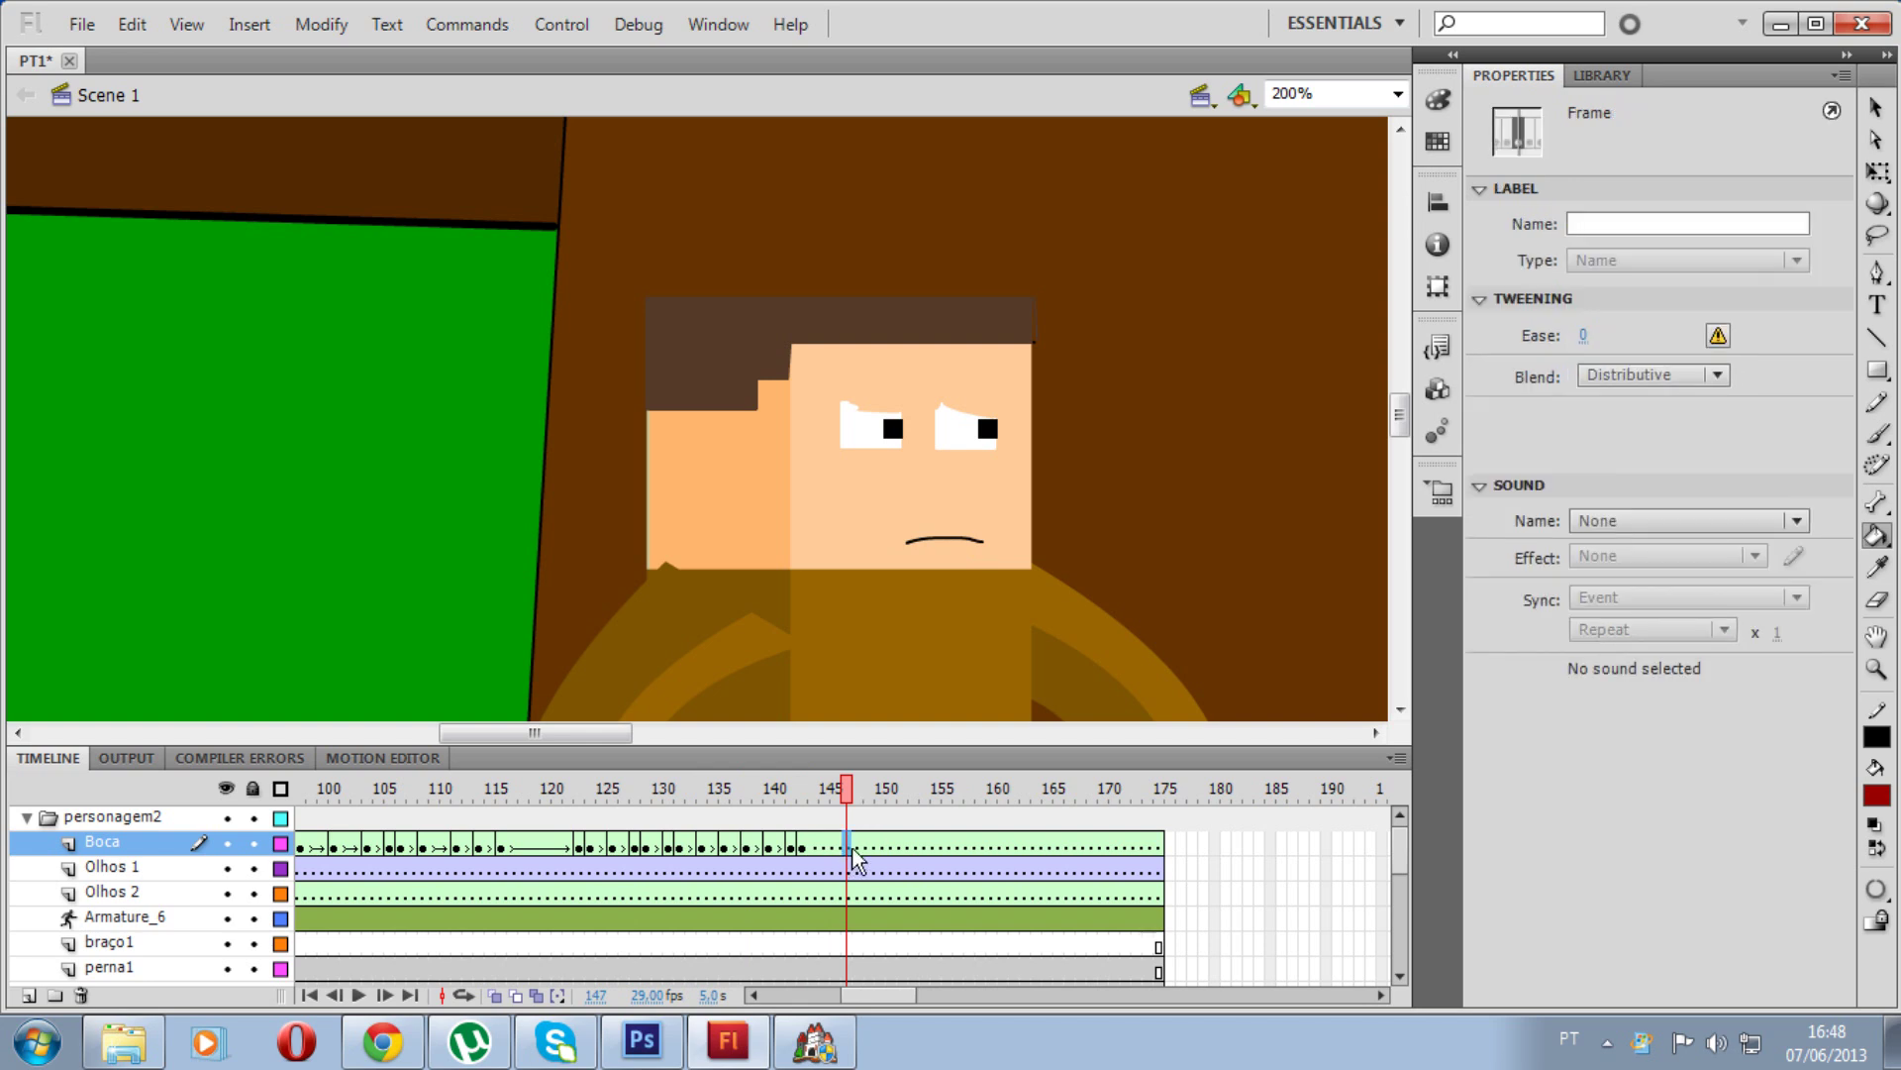
Step: Delete the mouth at frame 143 of the Boca layer and draw a new frowning mouth with the Pencil tool at stroke 1.00
{"action": "left_click", "coordinate": [823, 848]}
{"action": "key", "text": "comma"}
{"action": "key", "text": "comma"}
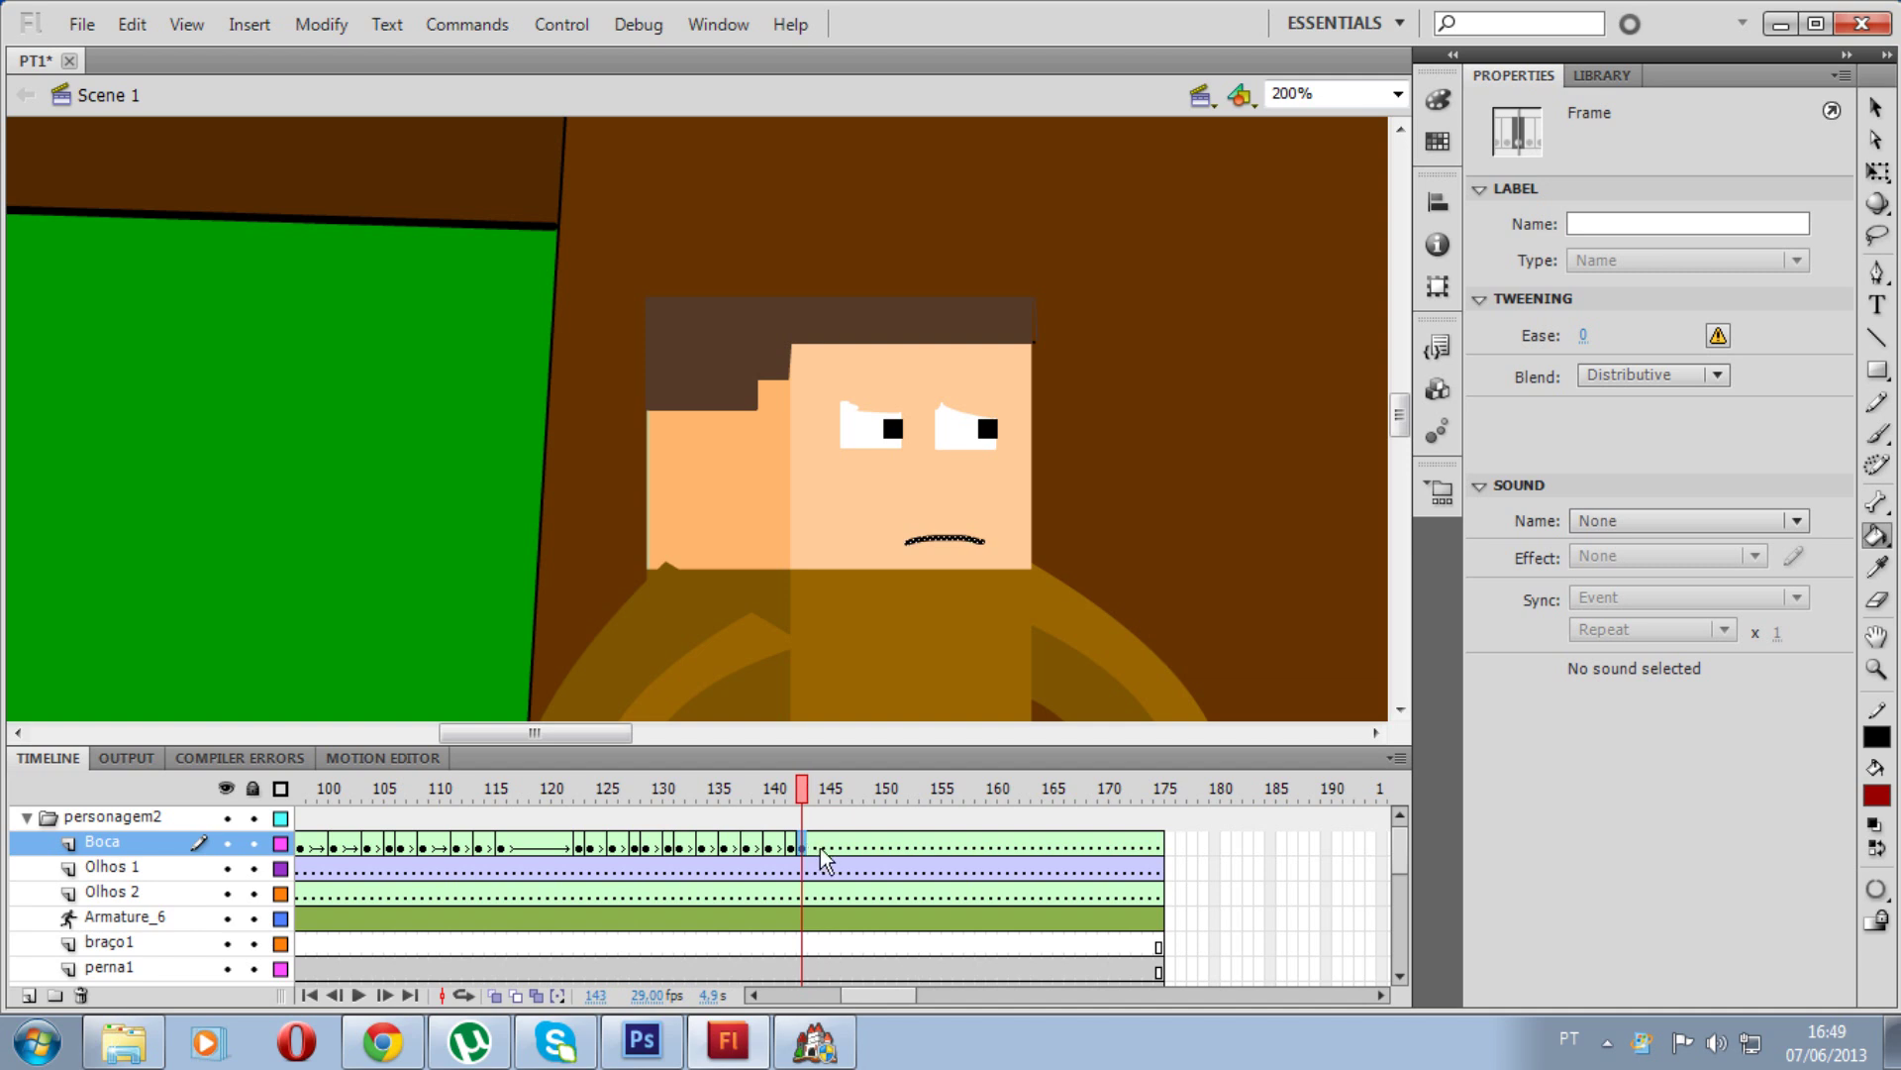
{"action": "key", "text": "Delete"}
{"action": "left_click", "coordinate": [802, 843]}
{"action": "left_click", "coordinate": [1877, 403]}
{"action": "left_click", "coordinate": [1753, 263]}
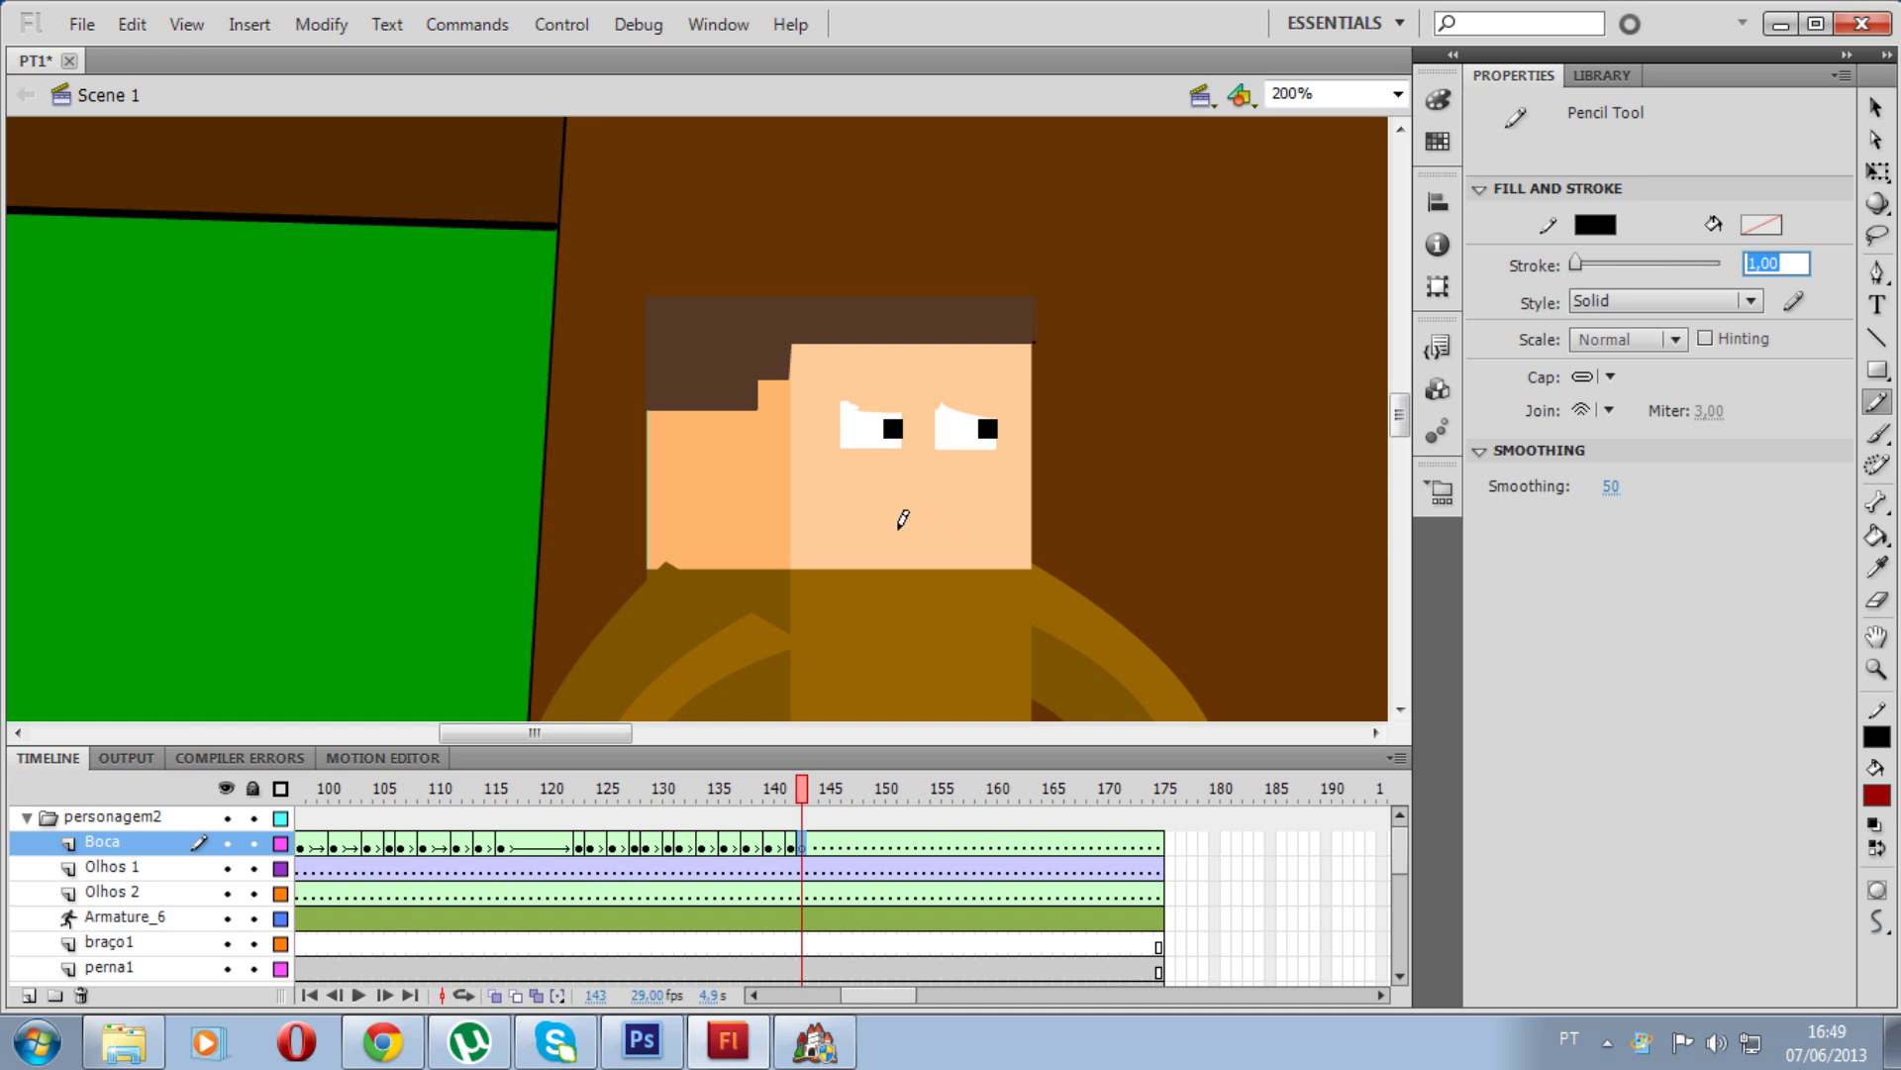
{"action": "left_click_drag", "start_coordinate": [891, 529], "coordinate": [964, 522]}
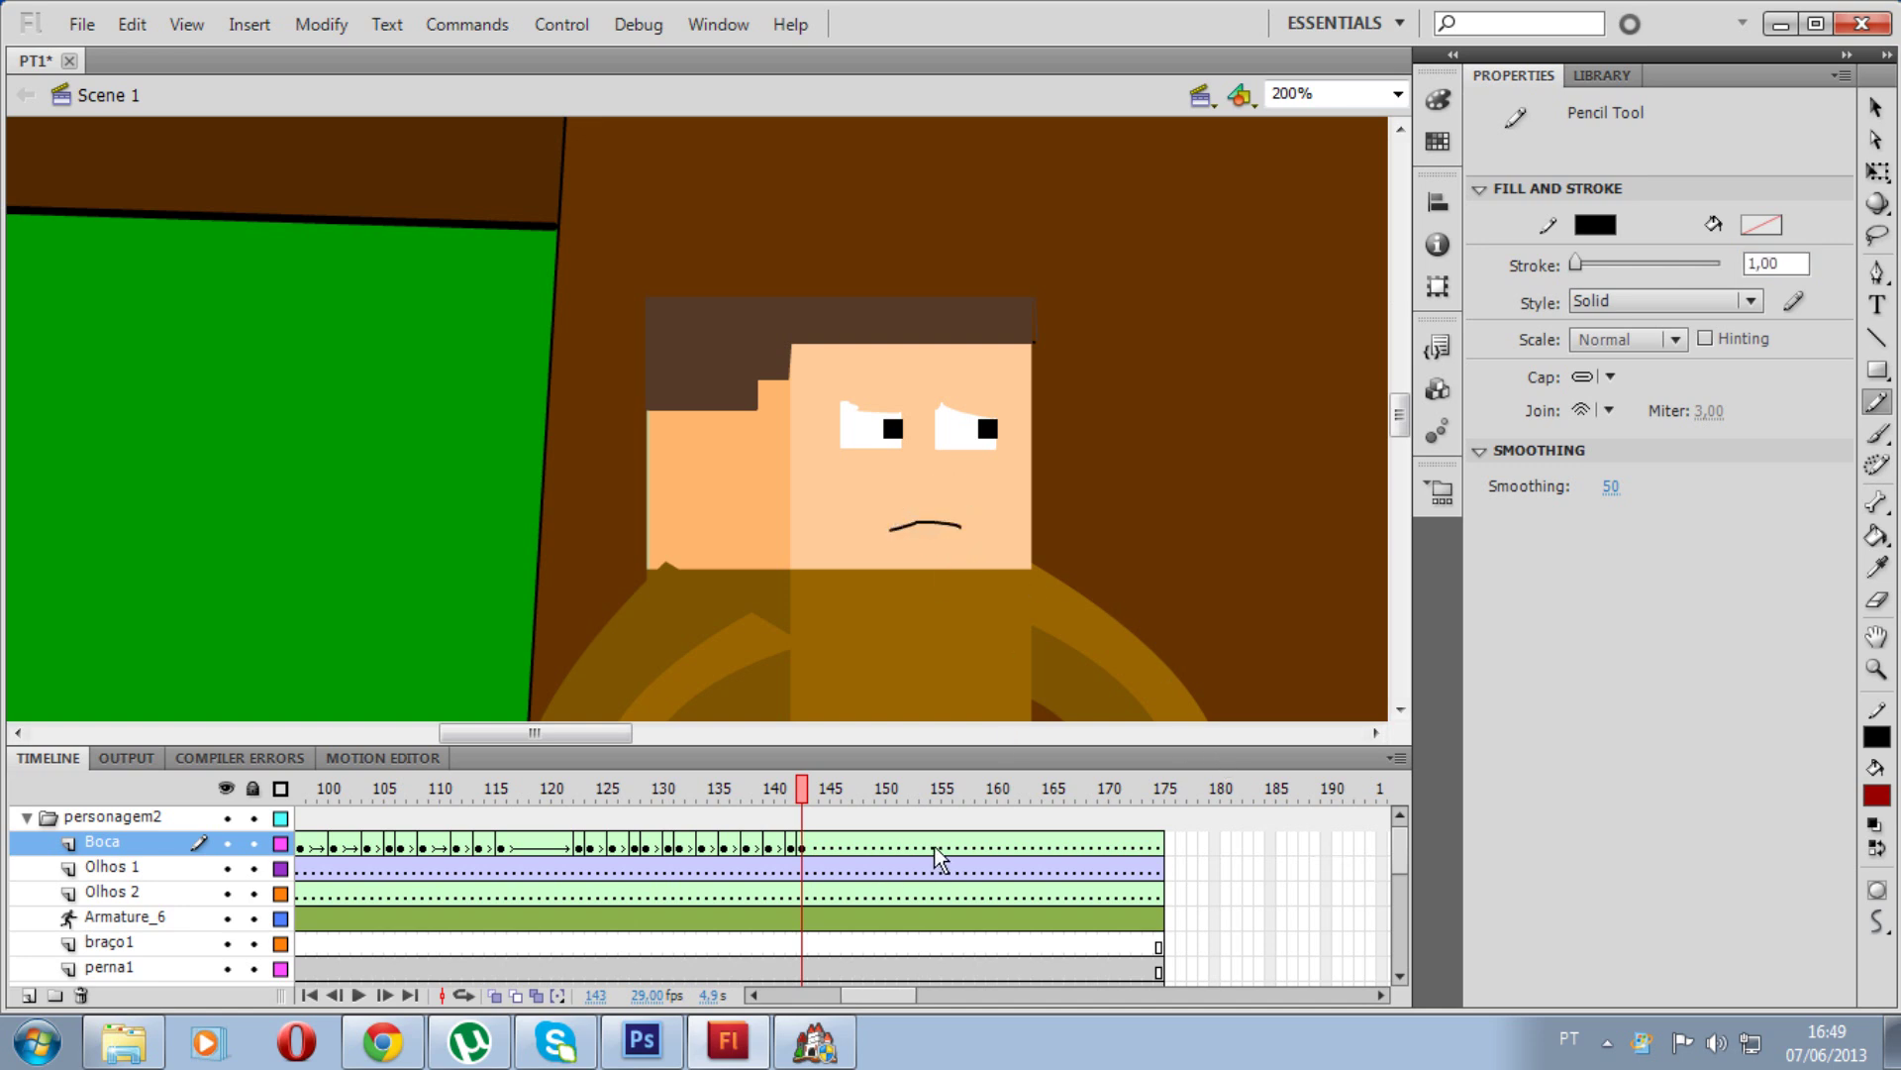
{"action": "left_click", "coordinate": [879, 847]}
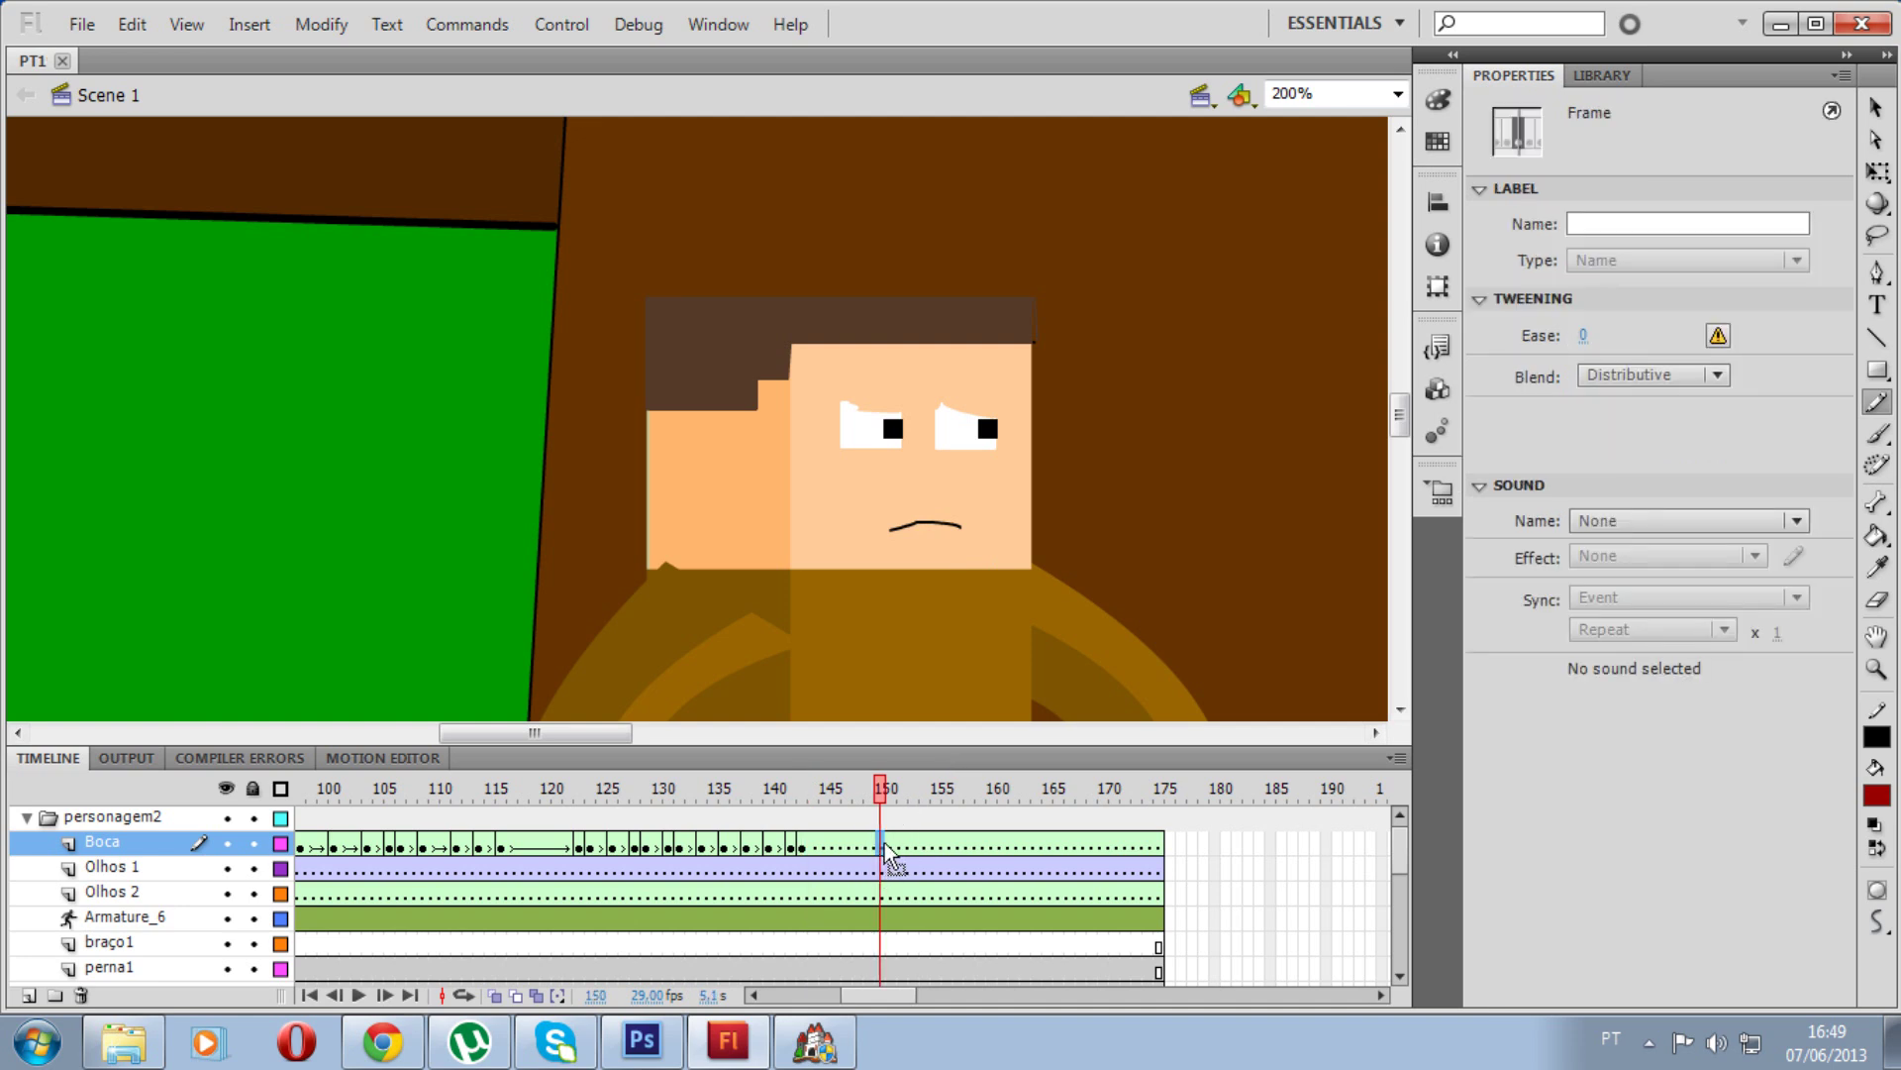
{"action": "left_click", "coordinate": [1105, 847]}
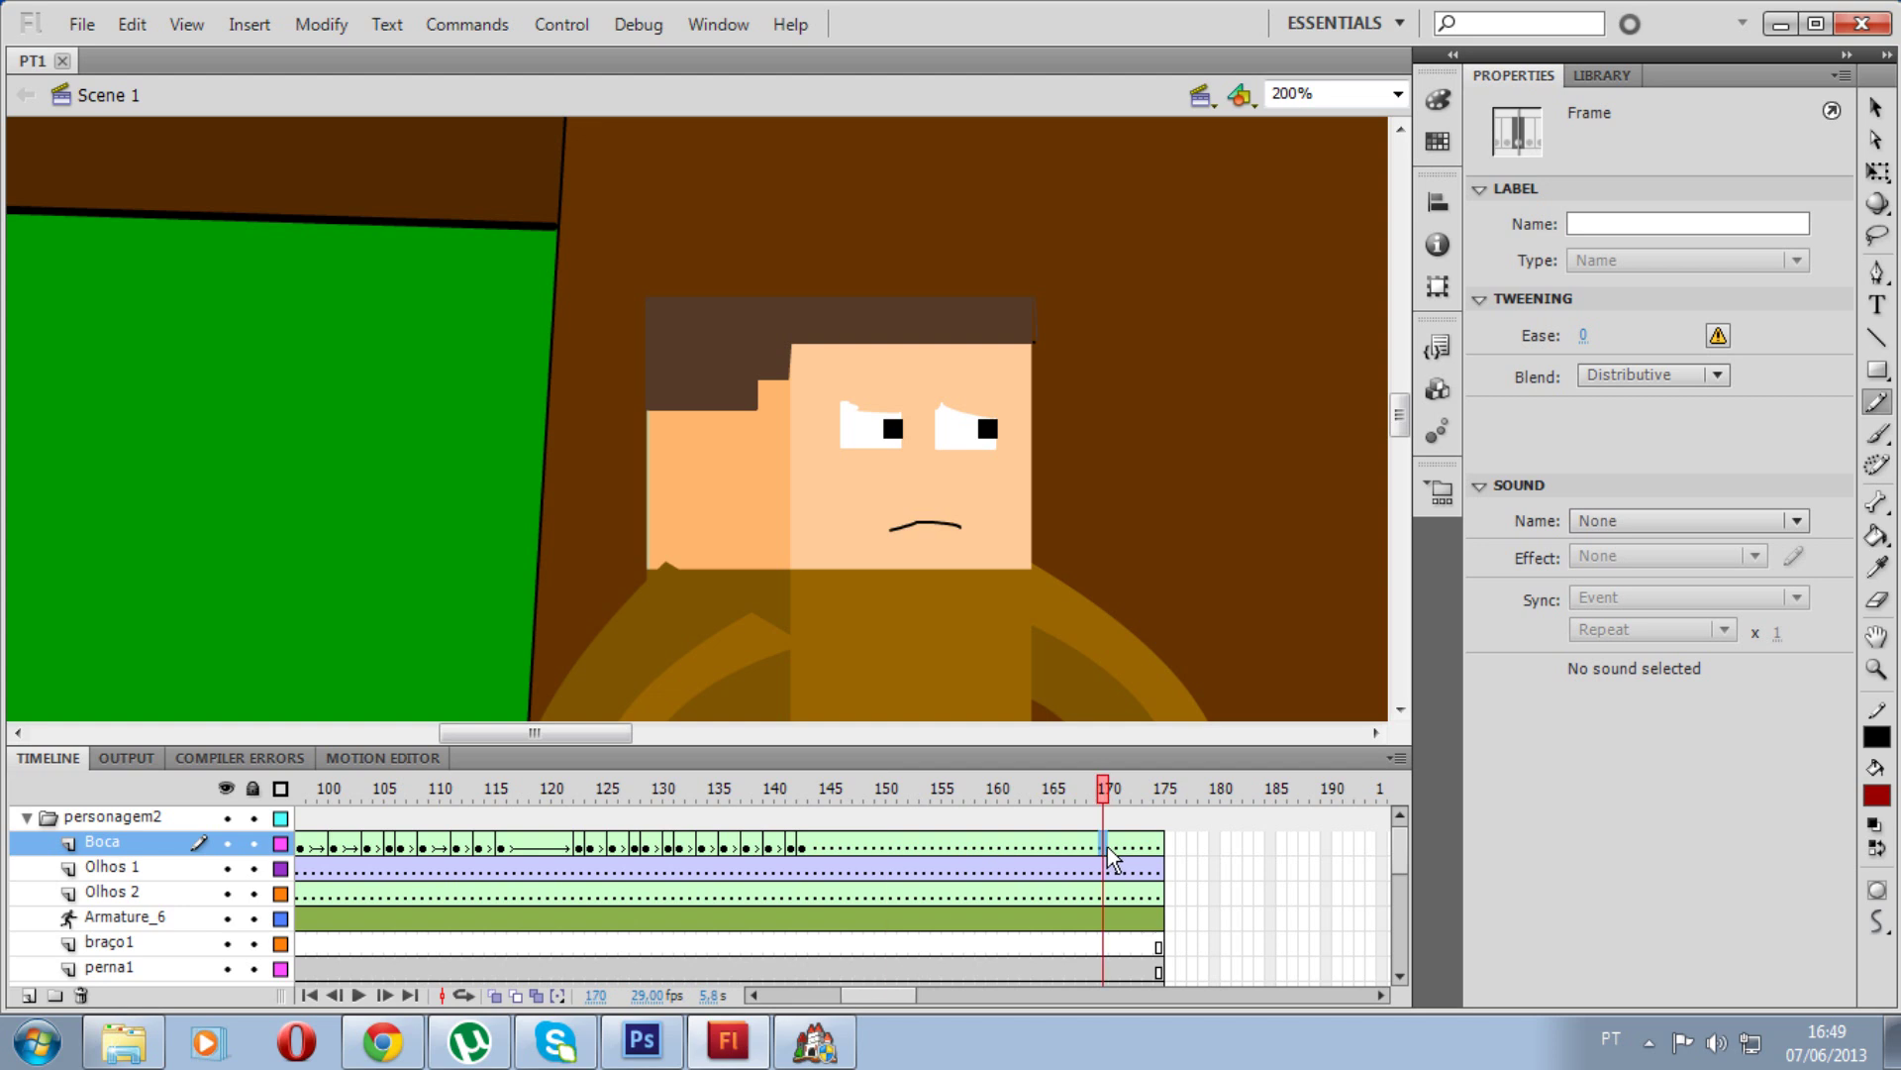
{"action": "left_click", "coordinate": [872, 847]}
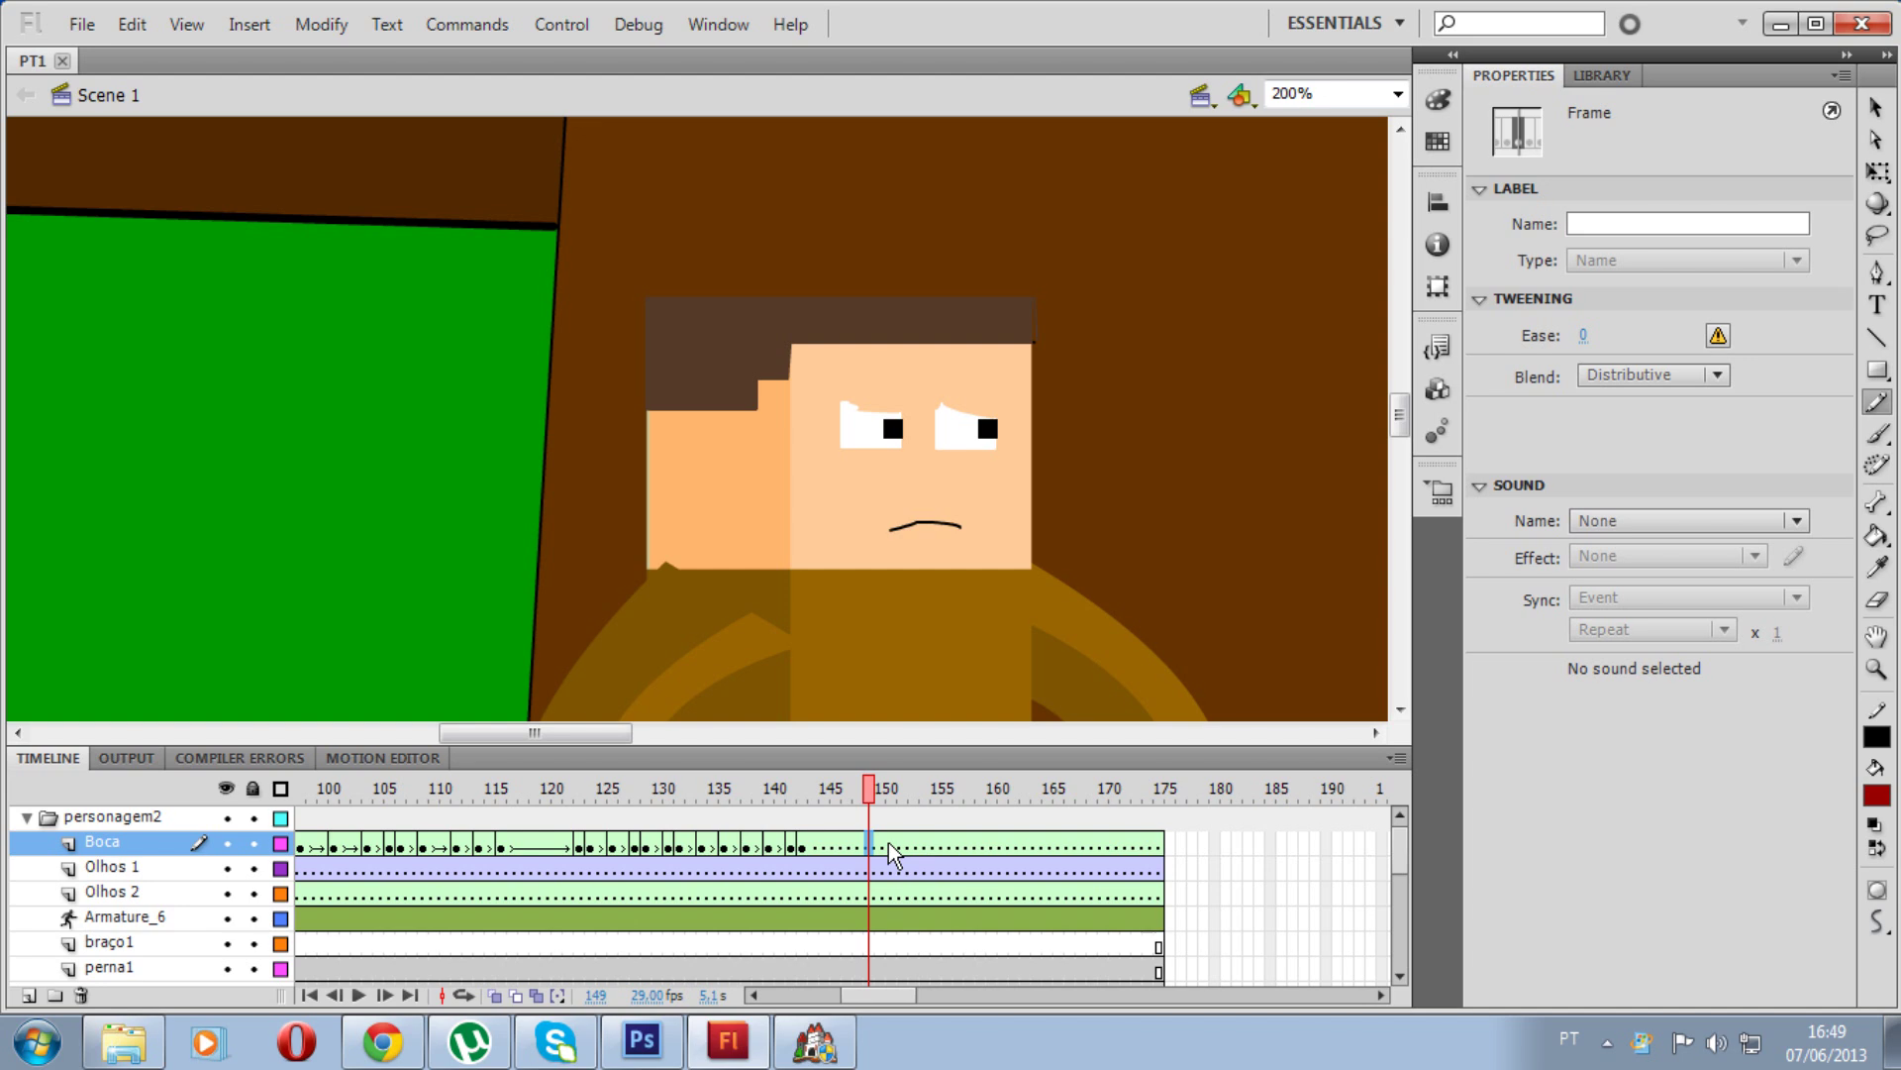
{"action": "left_click_drag", "start_coordinate": [568, 790], "coordinate": [799, 800]}
{"action": "left_click_drag", "start_coordinate": [799, 800], "coordinate": [966, 797]}
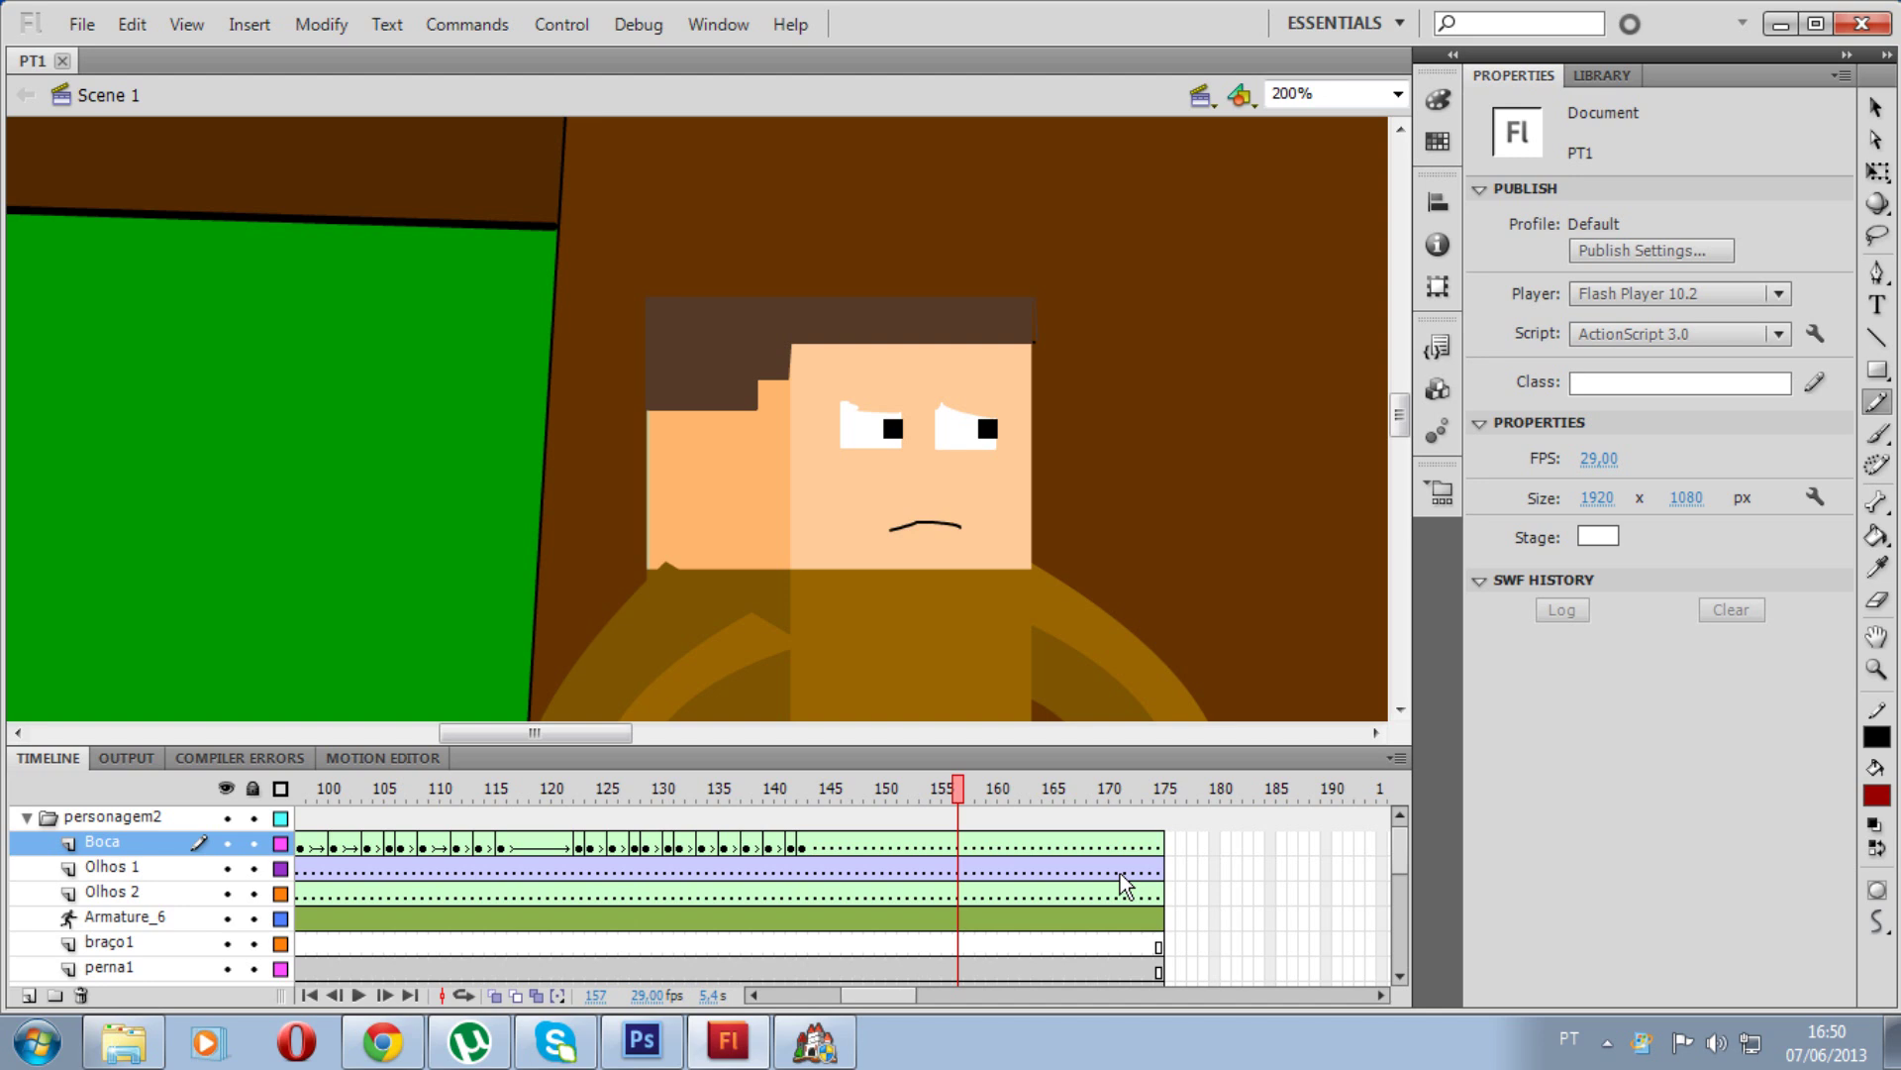
Step: Remove the tween from the Boca layer's frame span starting at frame 143
{"action": "left_click_drag", "start_coordinate": [859, 792], "coordinate": [1153, 847]}
{"action": "left_click", "coordinate": [847, 843]}
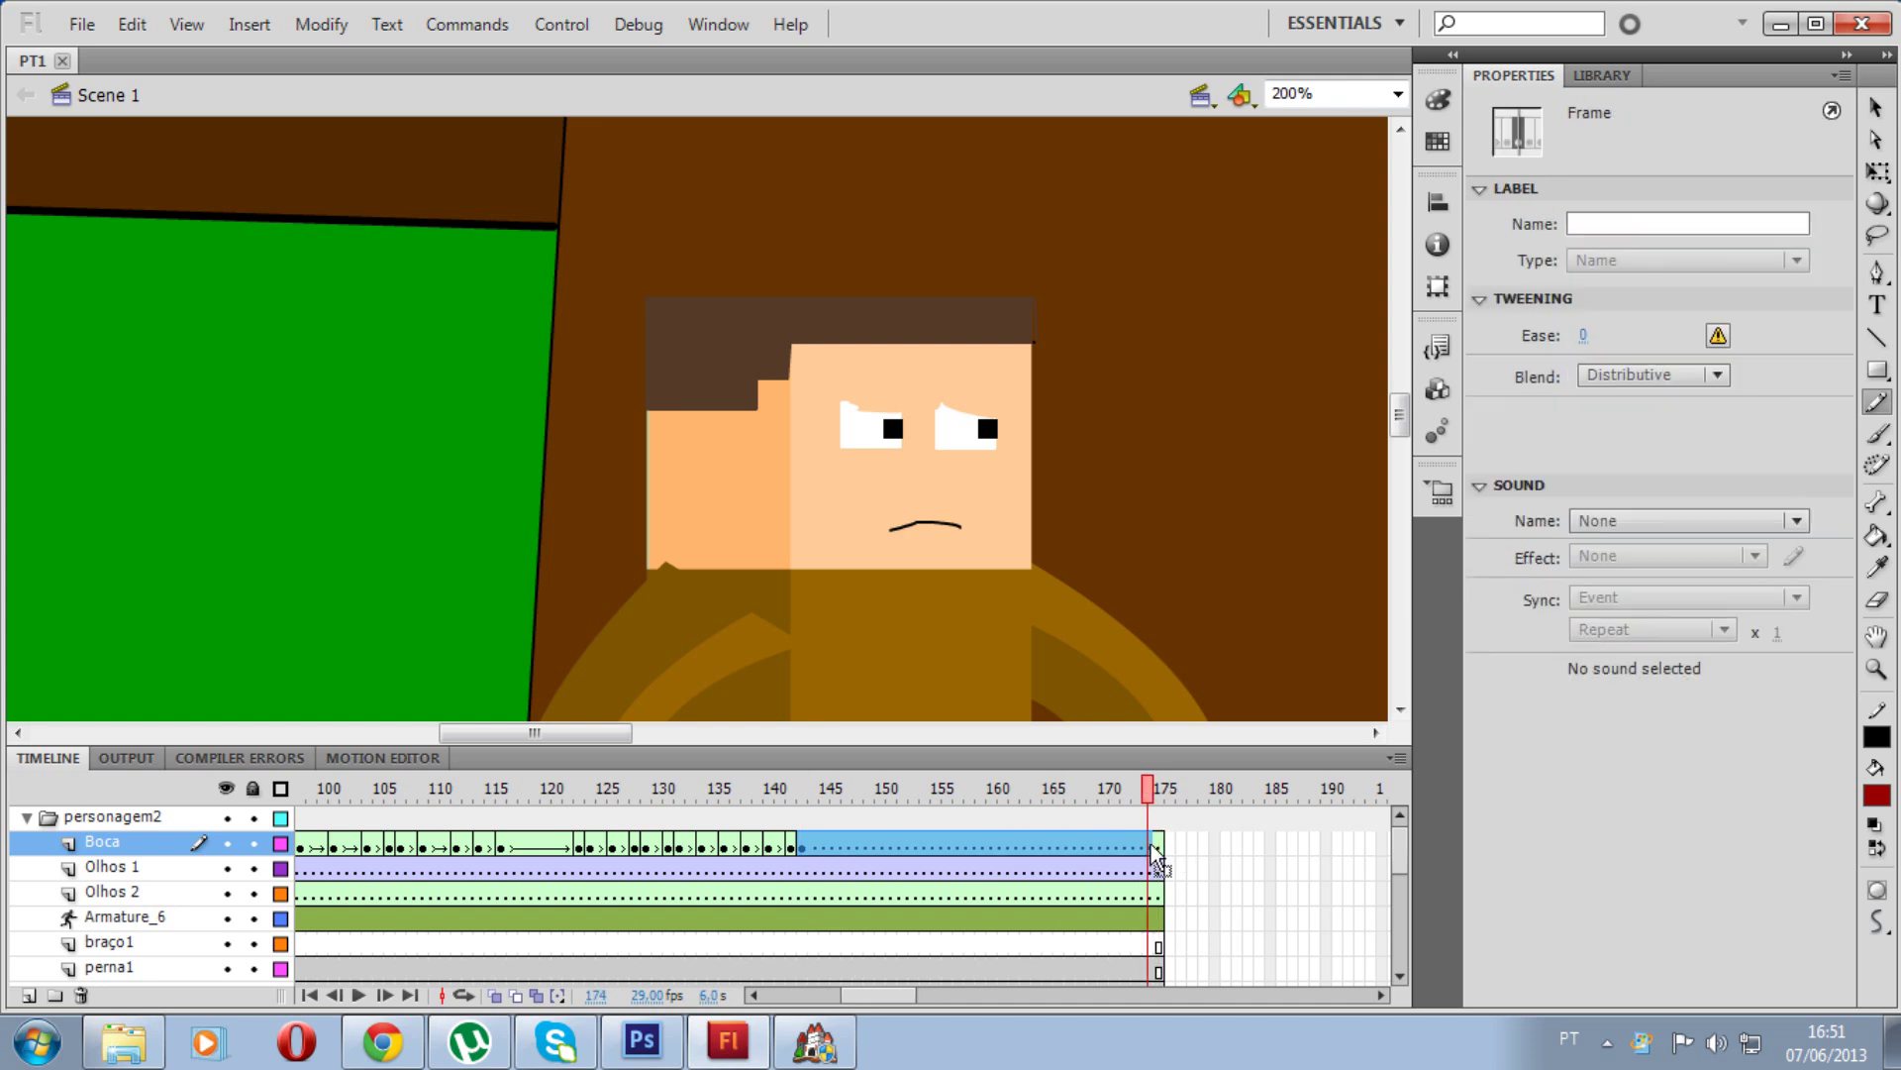
{"action": "right_click", "coordinate": [803, 843]}
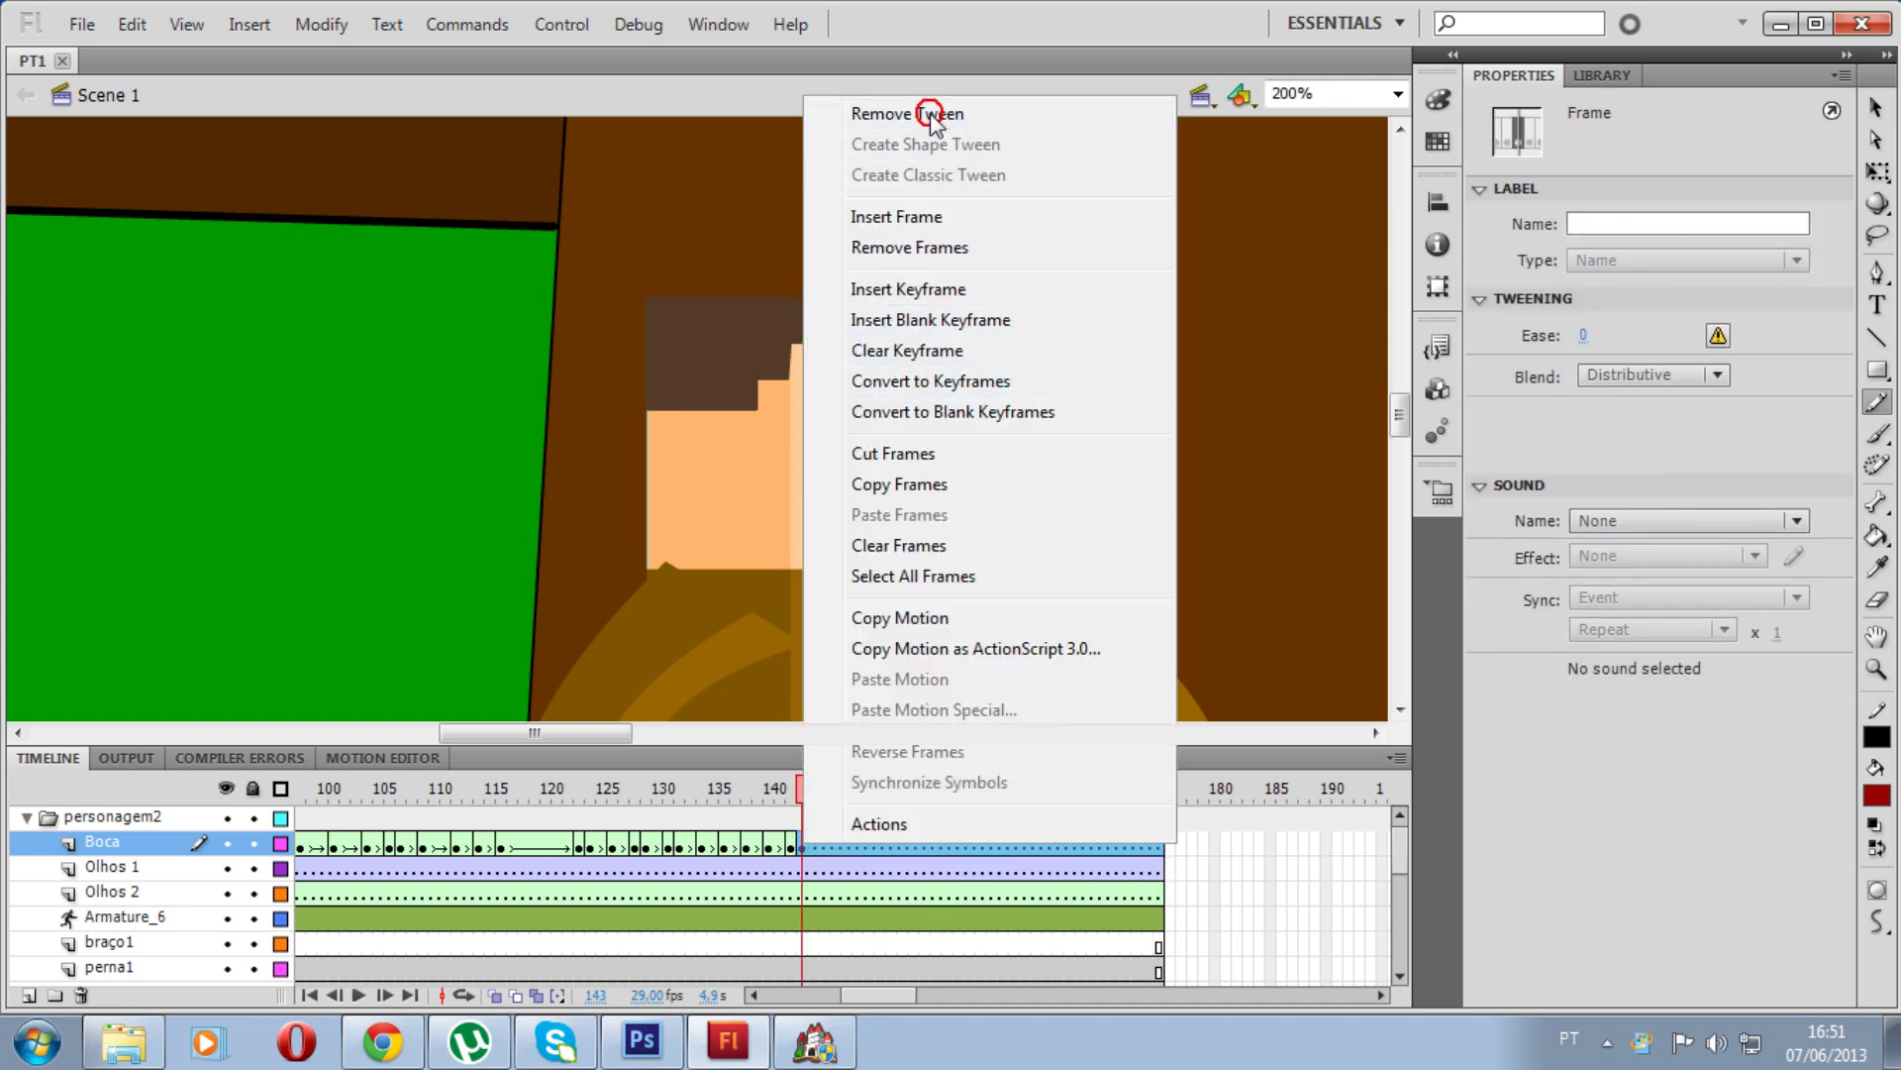
{"action": "left_click", "coordinate": [892, 115]}
{"action": "key", "text": "Return"}
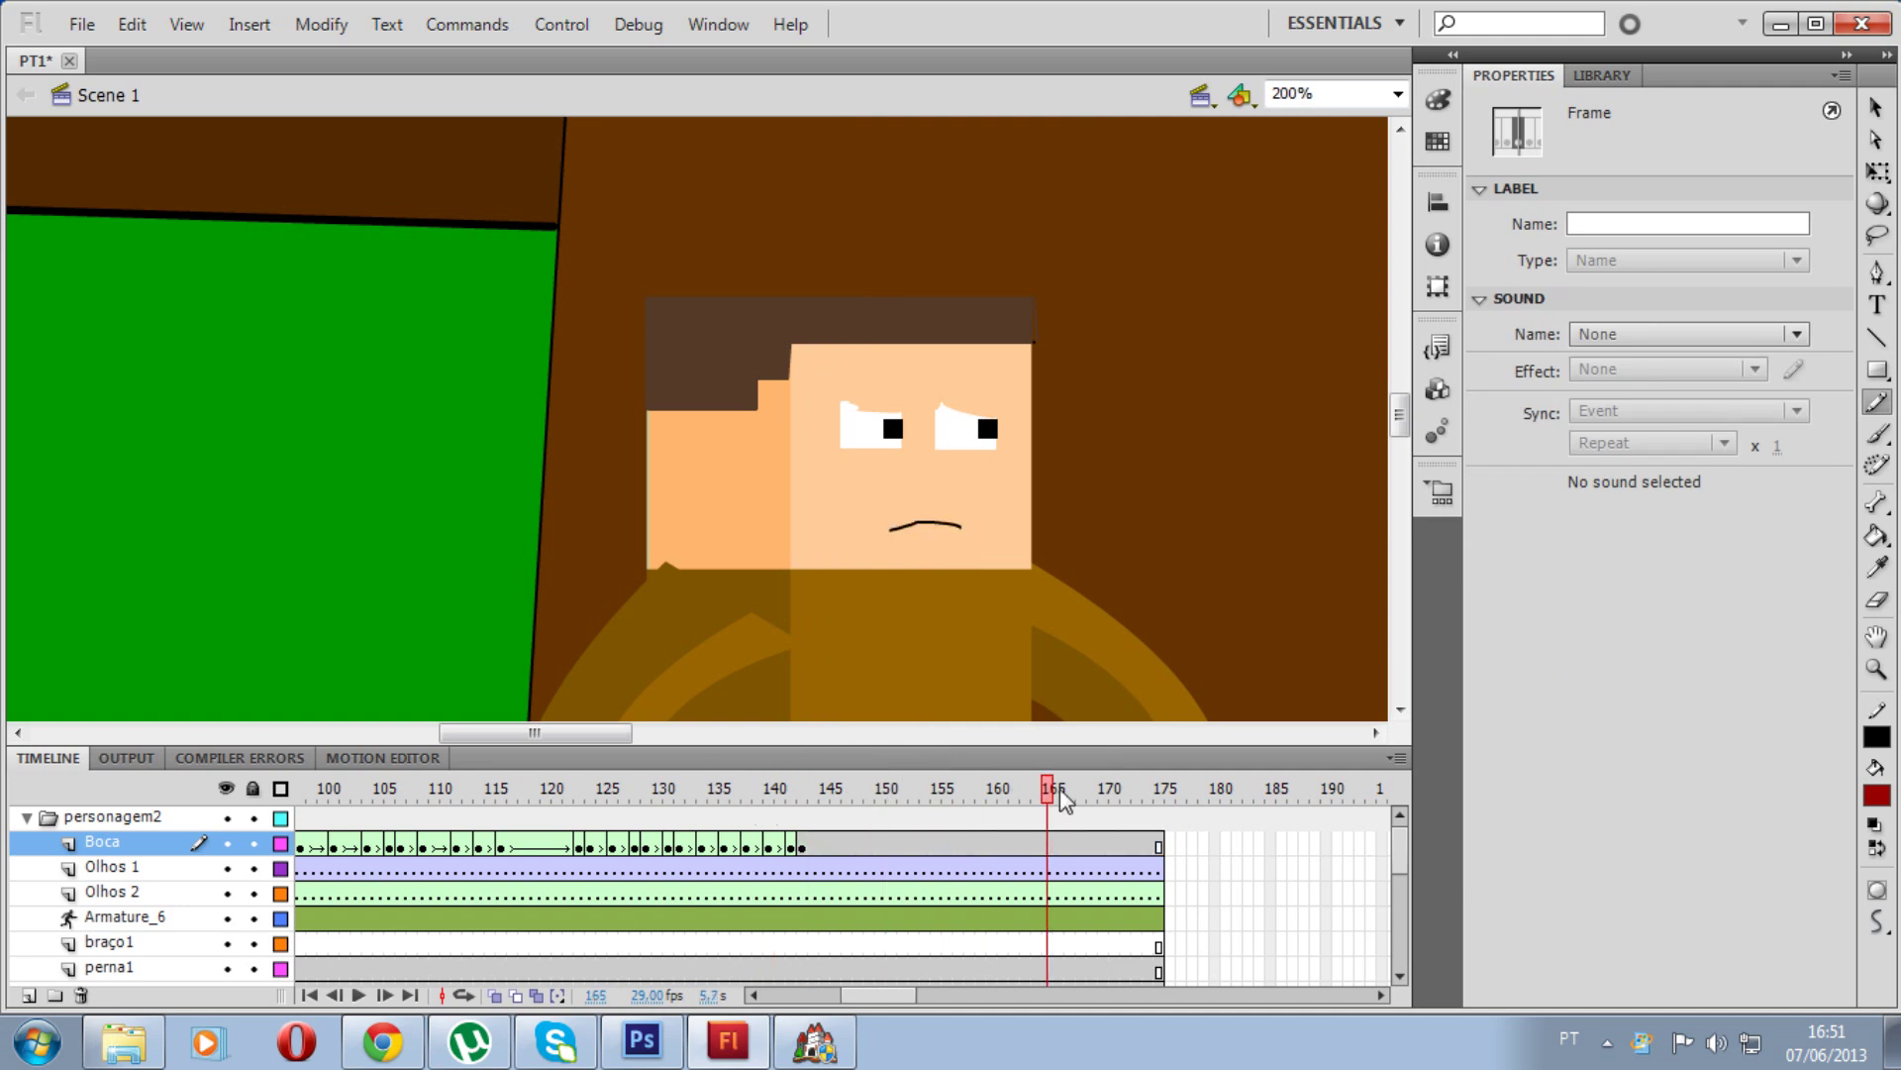
Step: Insert keyframes at frames 148 and 151 of the Boca layer
{"action": "left_click", "coordinate": [816, 843]}
{"action": "left_click", "coordinate": [858, 844]}
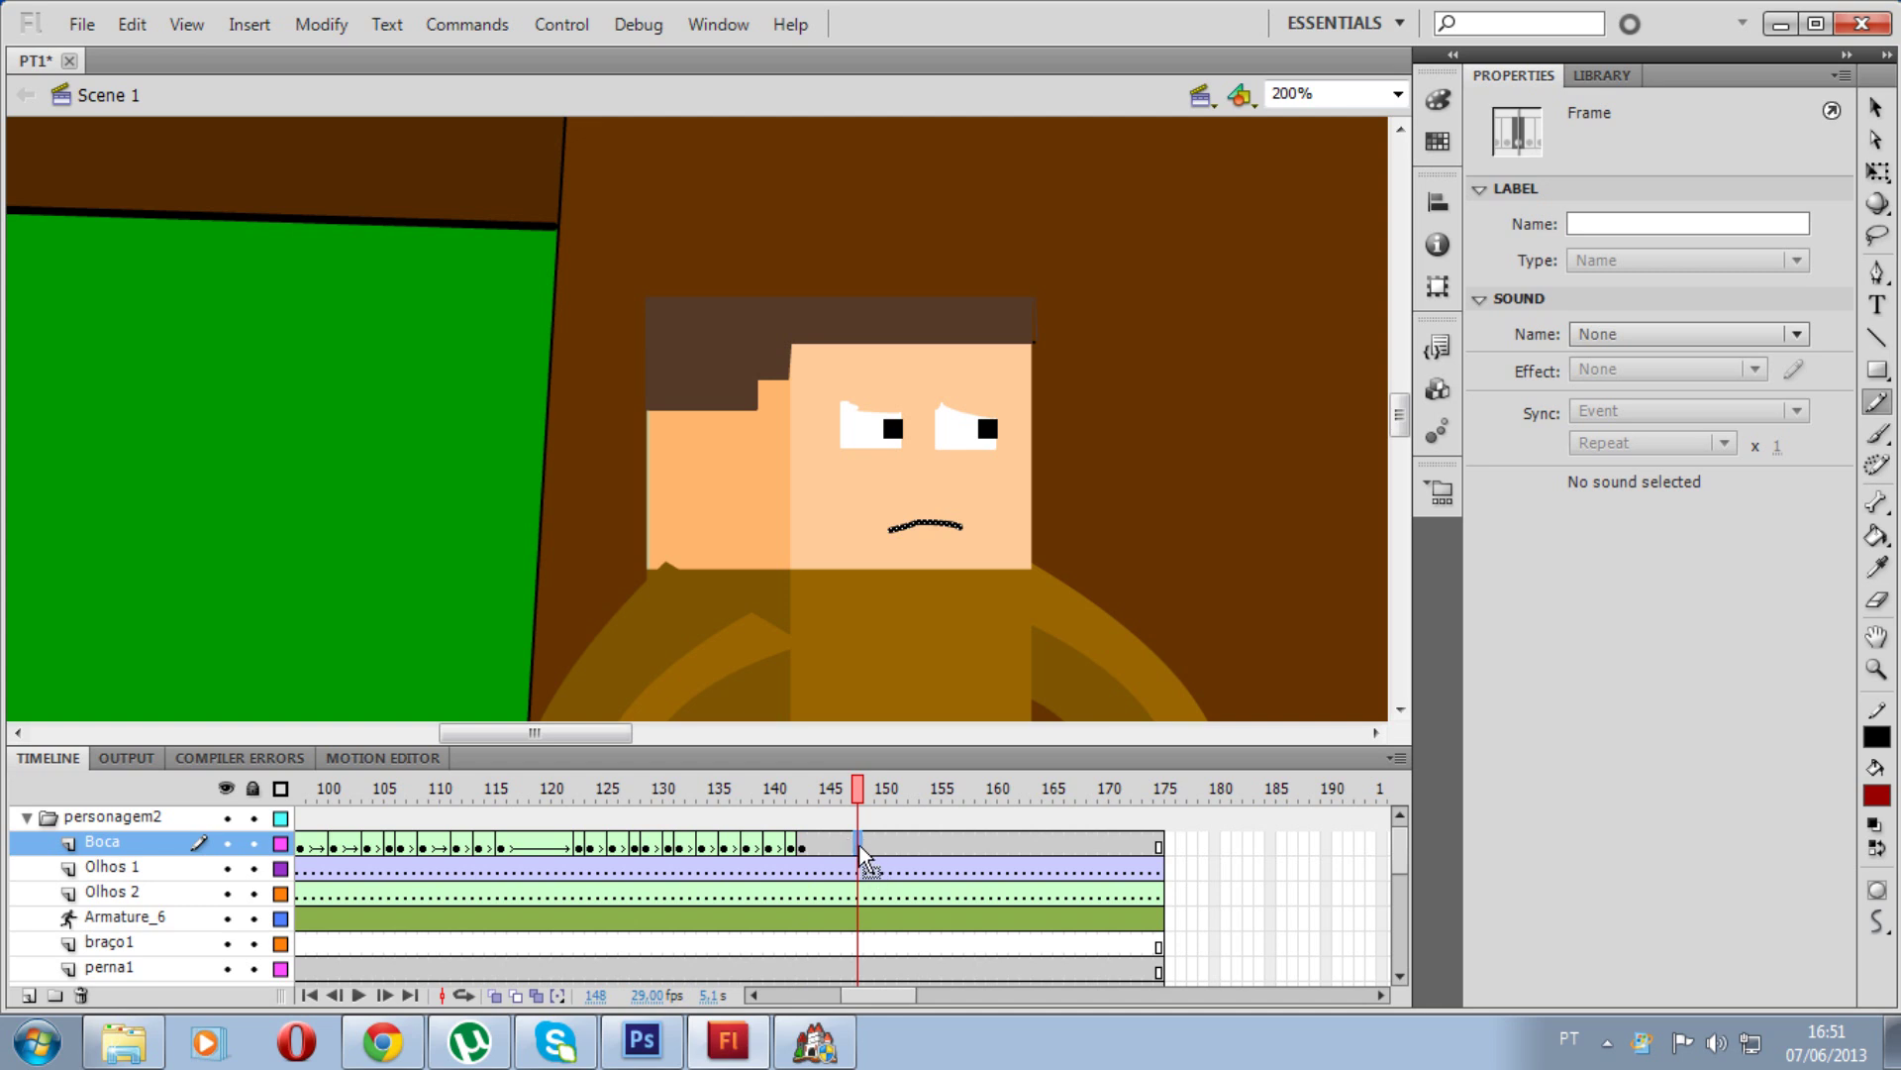
{"action": "right_click", "coordinate": [858, 844]}
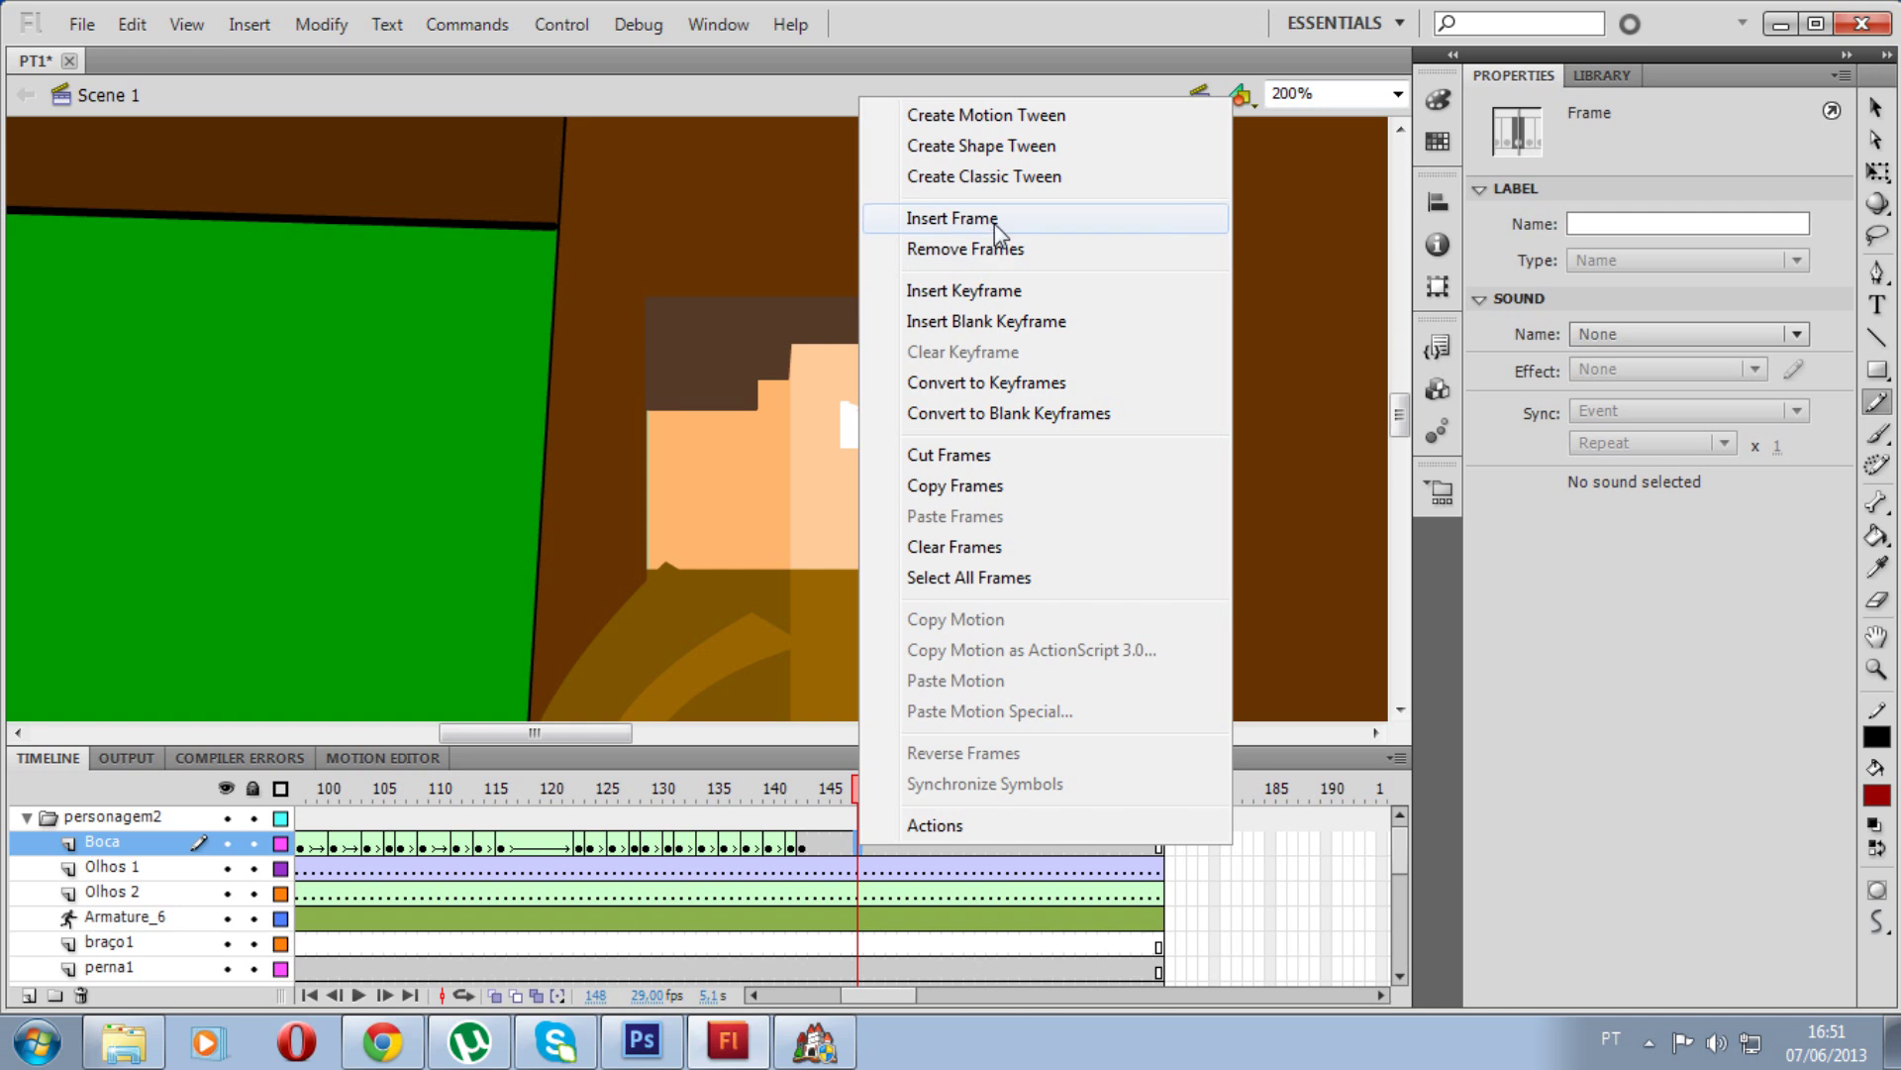
{"action": "left_click", "coordinate": [1023, 290]}
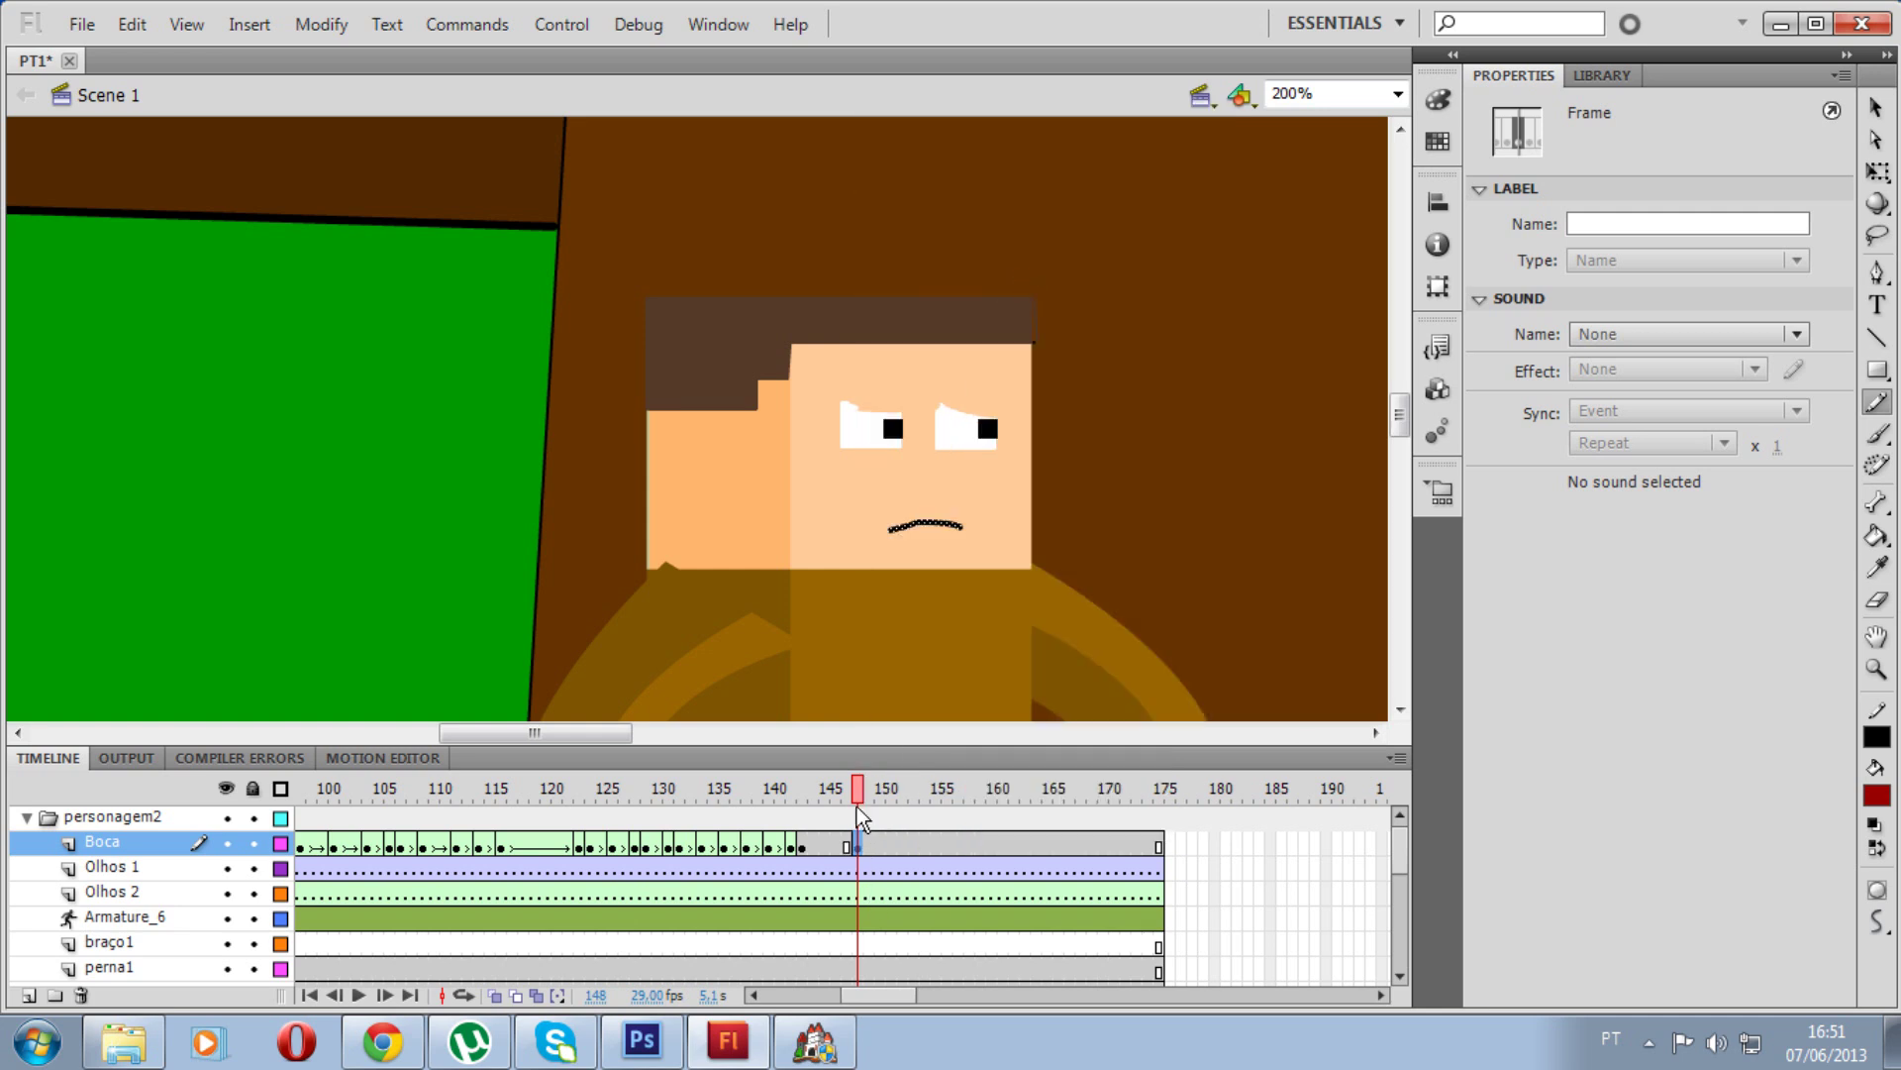
{"action": "left_click_drag", "start_coordinate": [858, 789], "coordinate": [894, 798]}
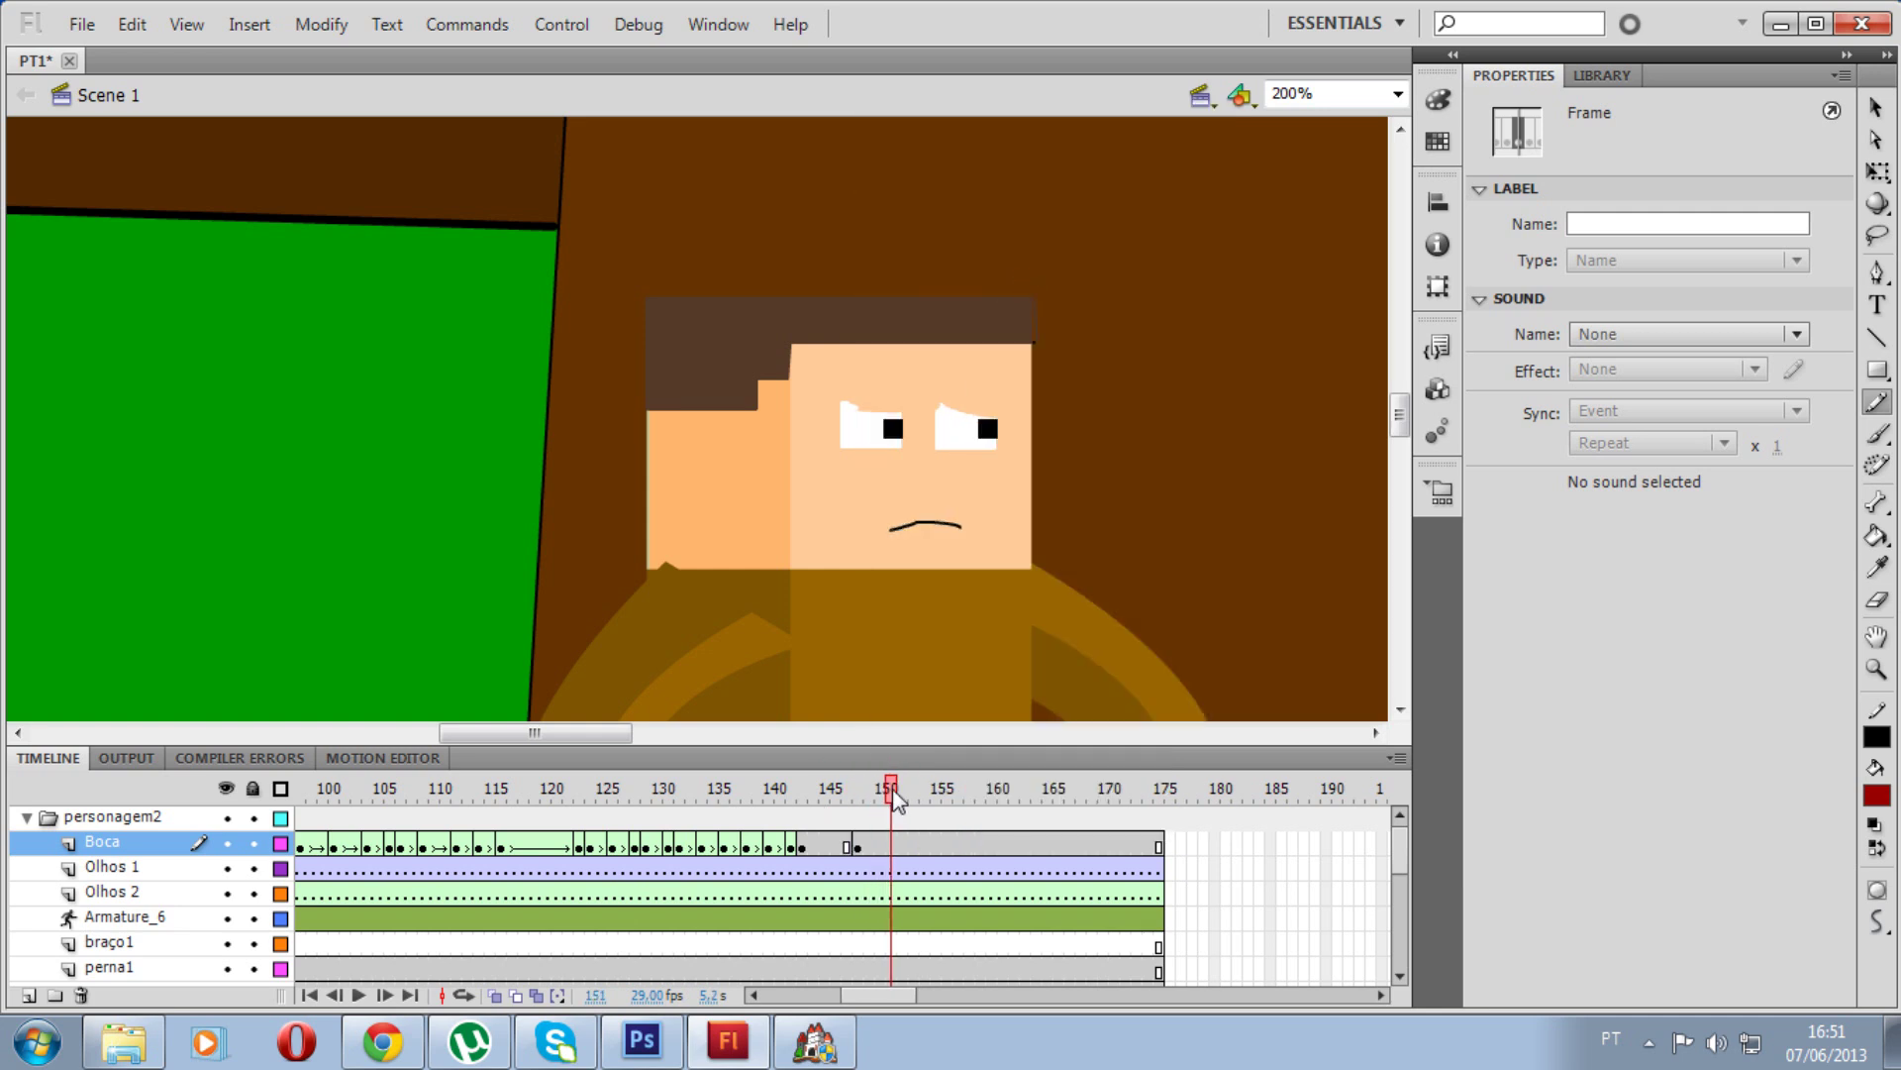
{"action": "right_click", "coordinate": [894, 845]}
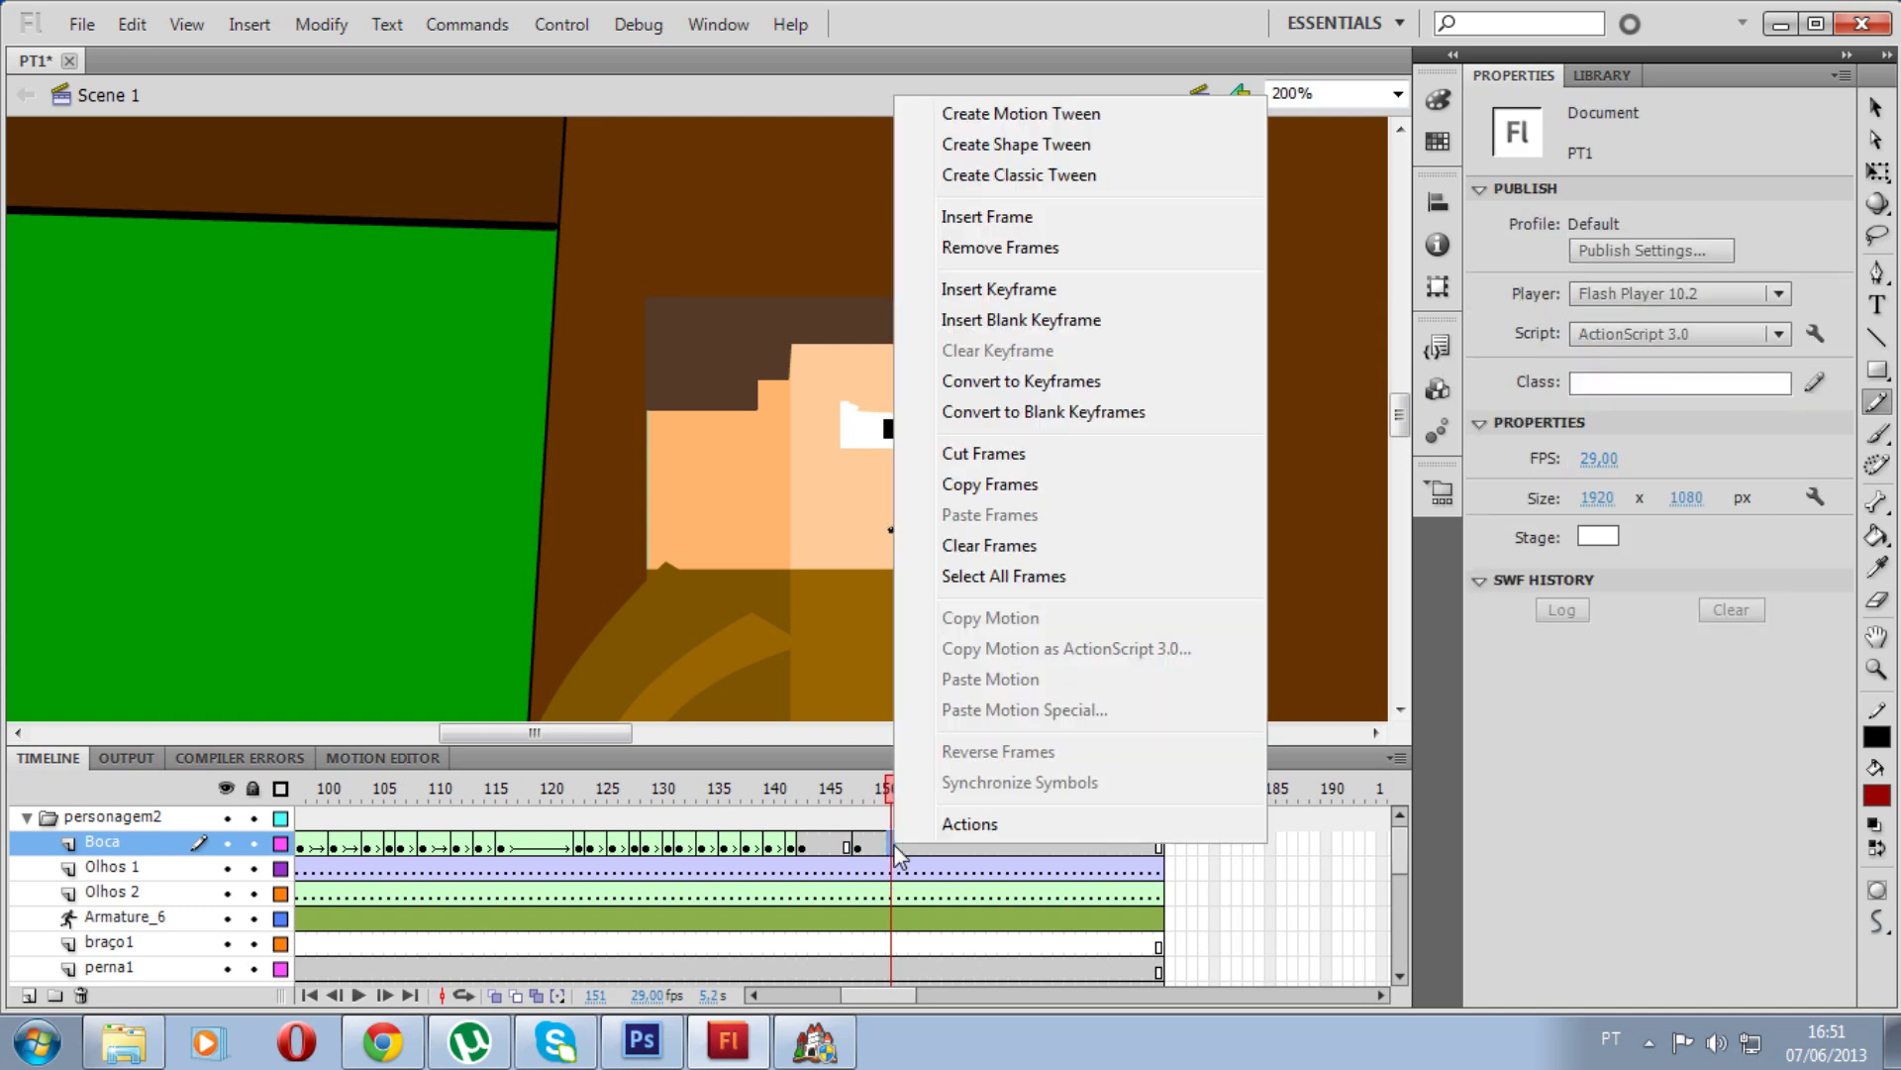
{"action": "left_click", "coordinate": [999, 288]}
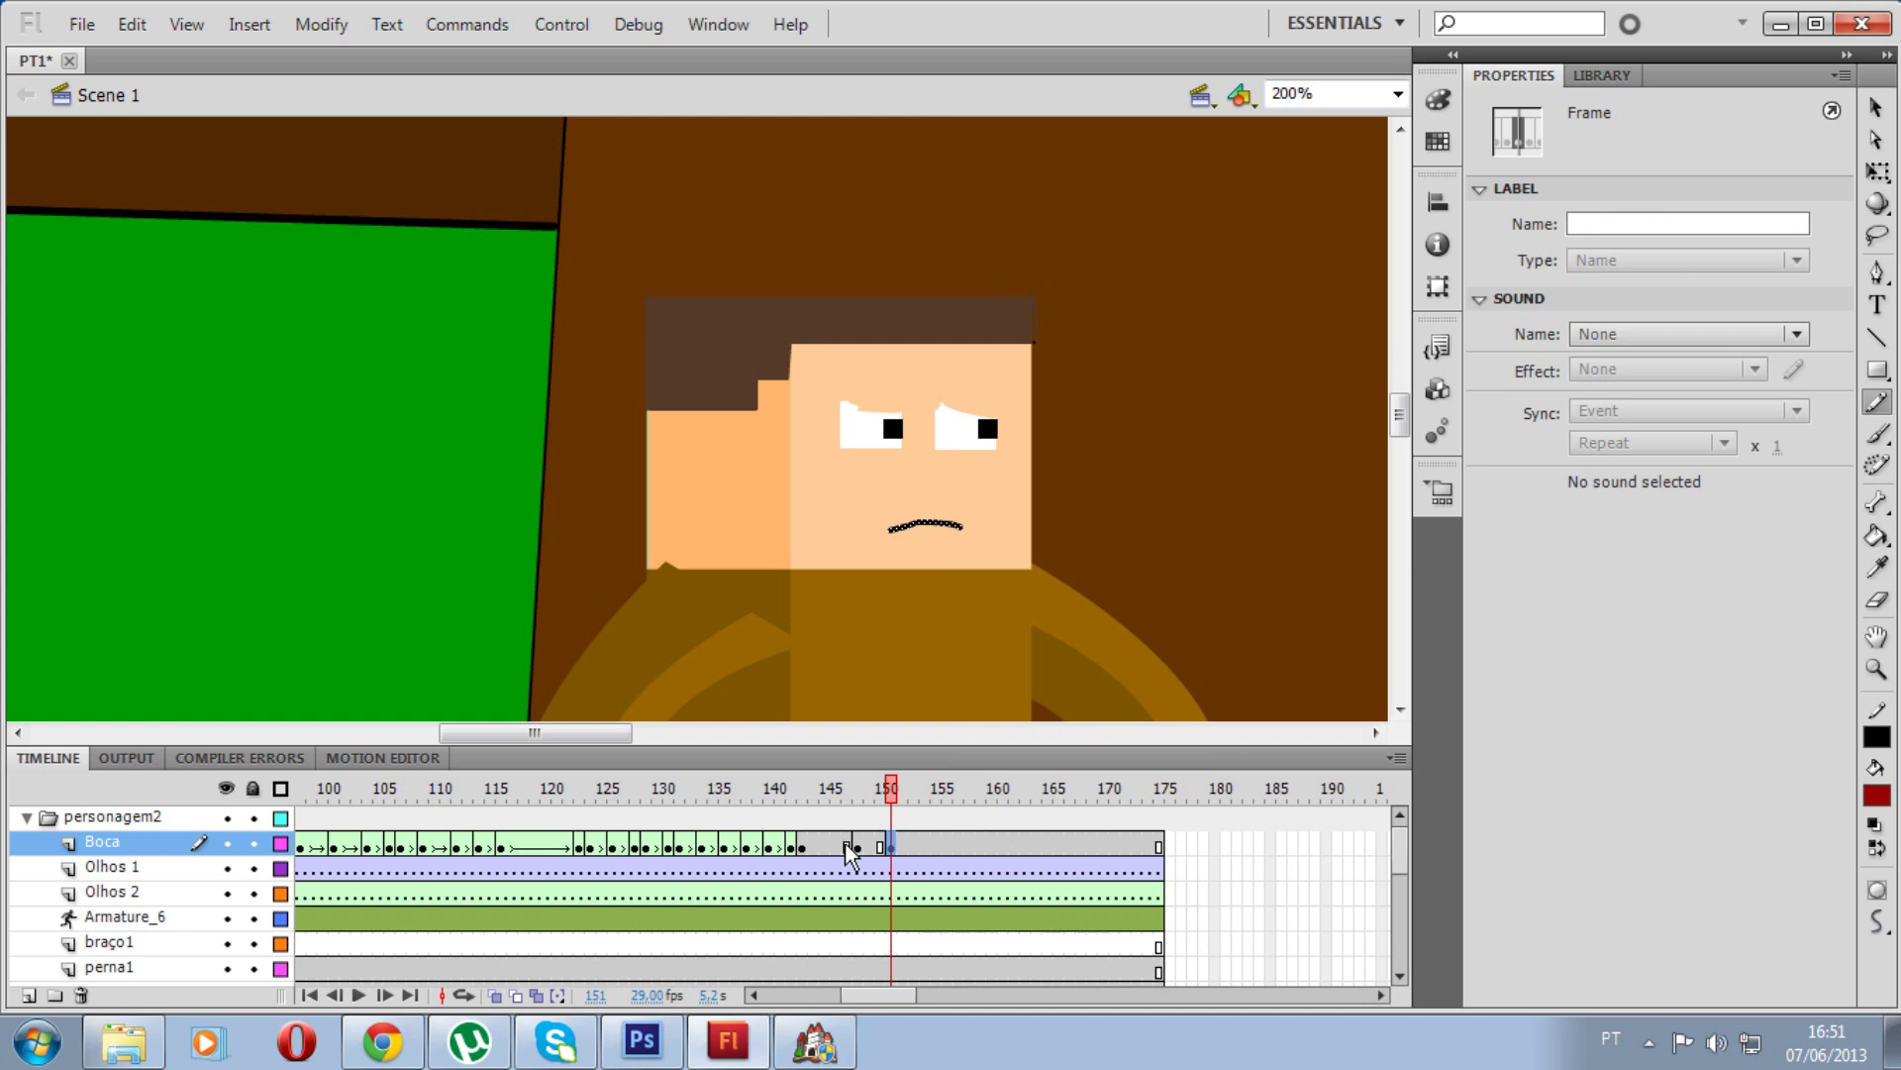
Step: Delete the mouth at frame 151 of the Boca layer and draw a small oval open mouth in its place with the Pencil
{"action": "left_click", "coordinate": [856, 789]}
{"action": "left_click_drag", "start_coordinate": [855, 789], "coordinate": [881, 790]}
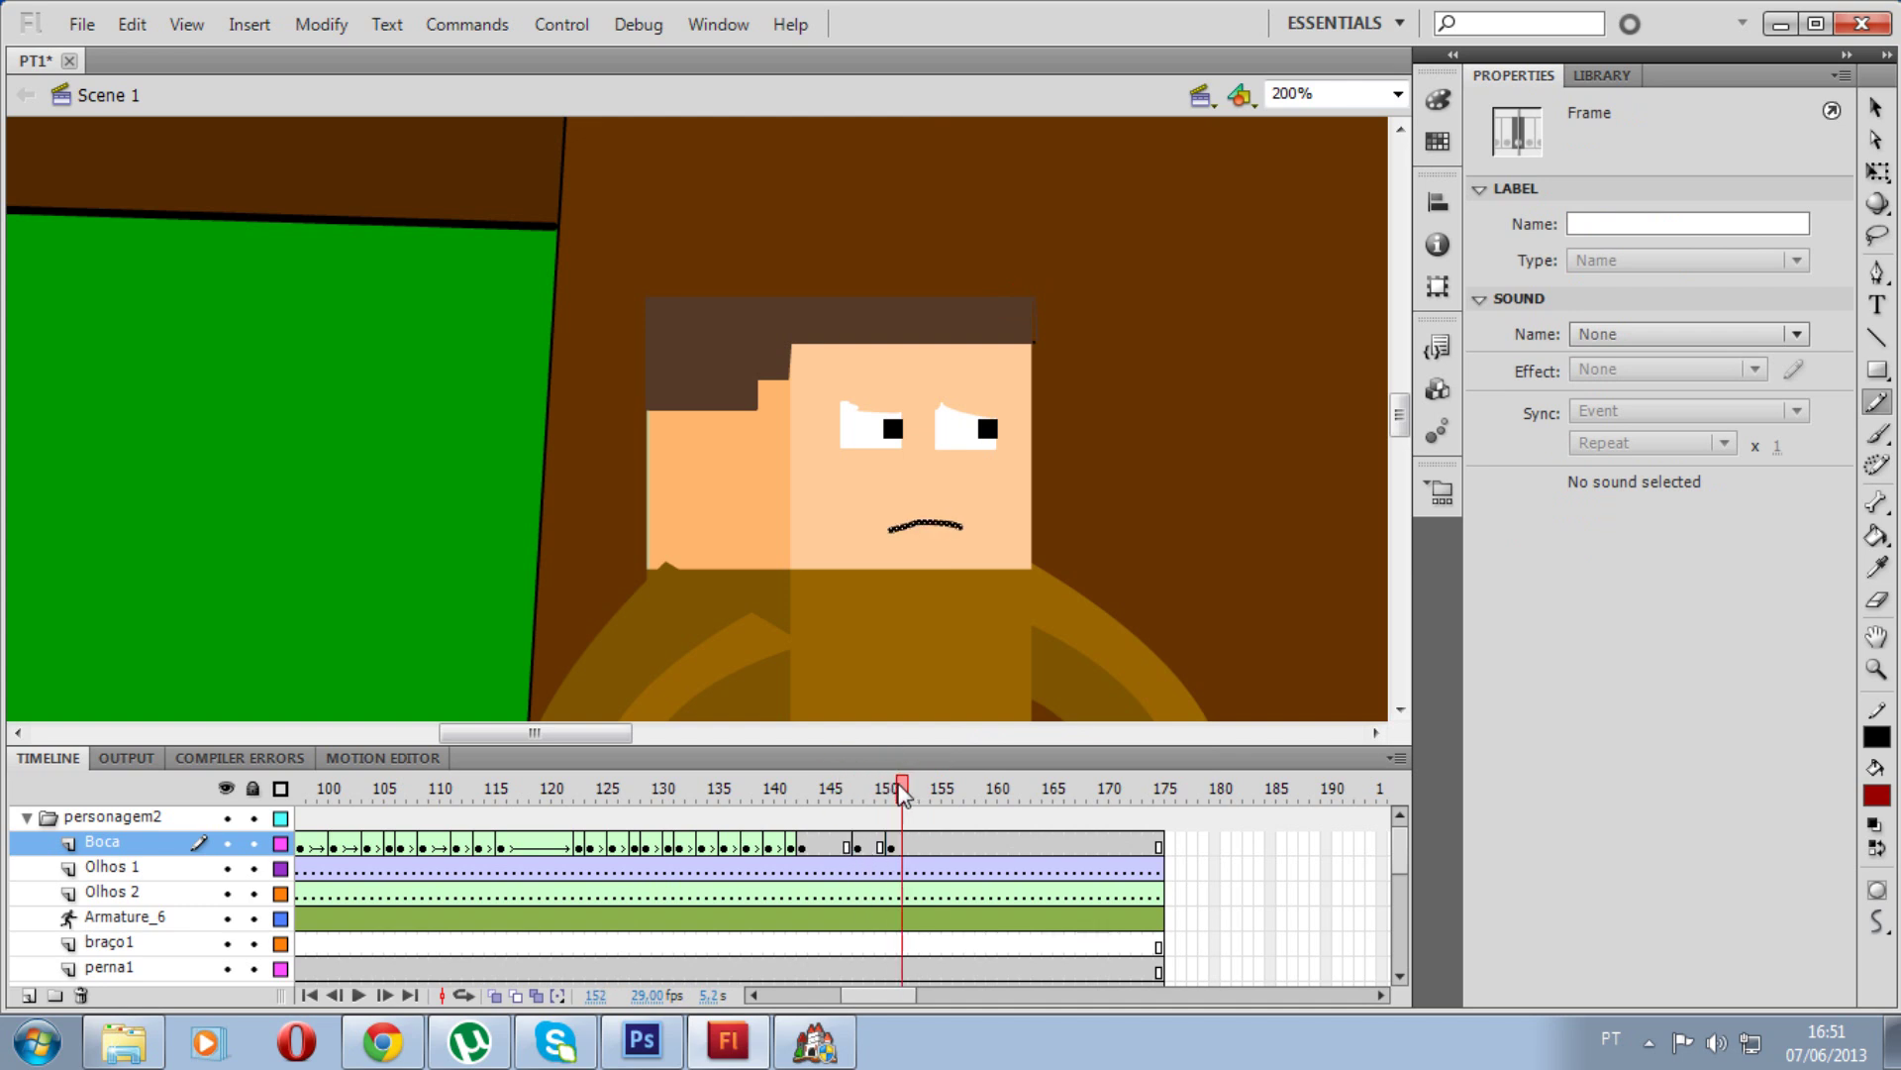
{"action": "left_click", "coordinate": [891, 844]}
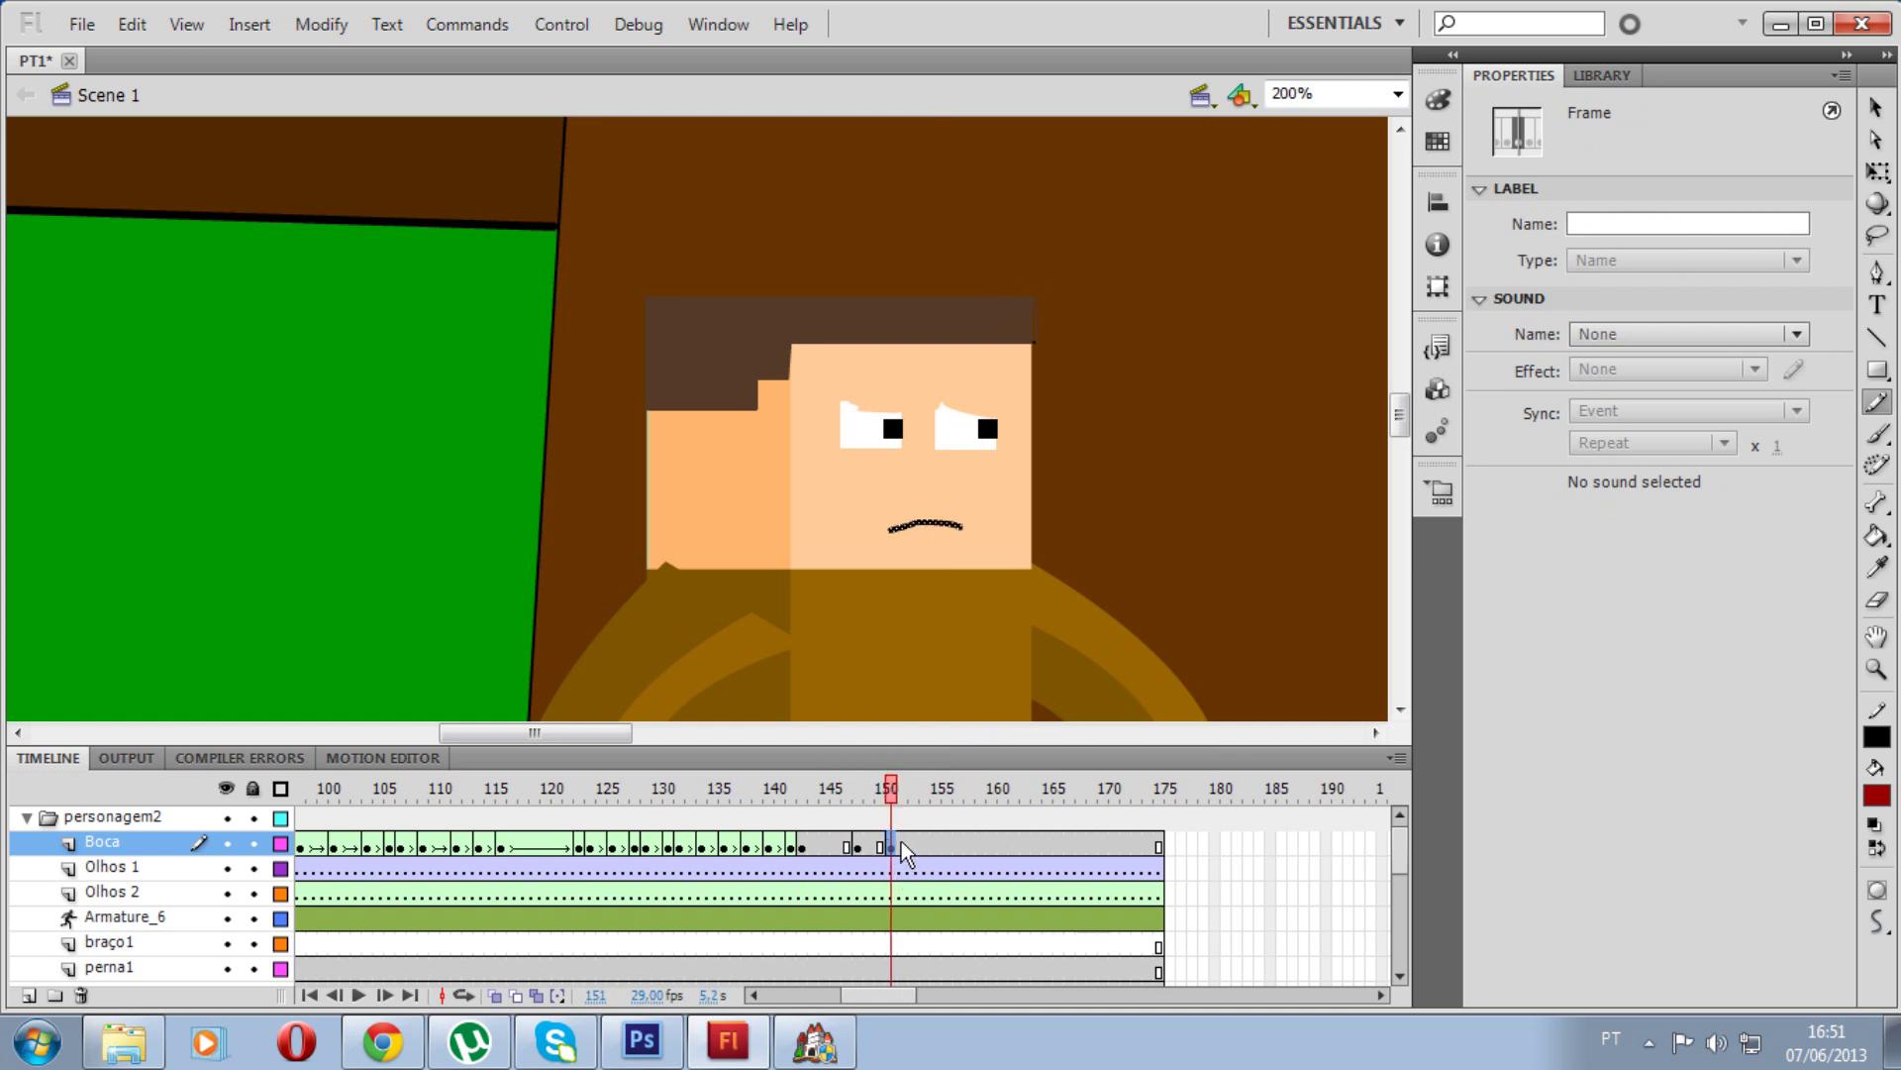
{"action": "key", "text": "Delete"}
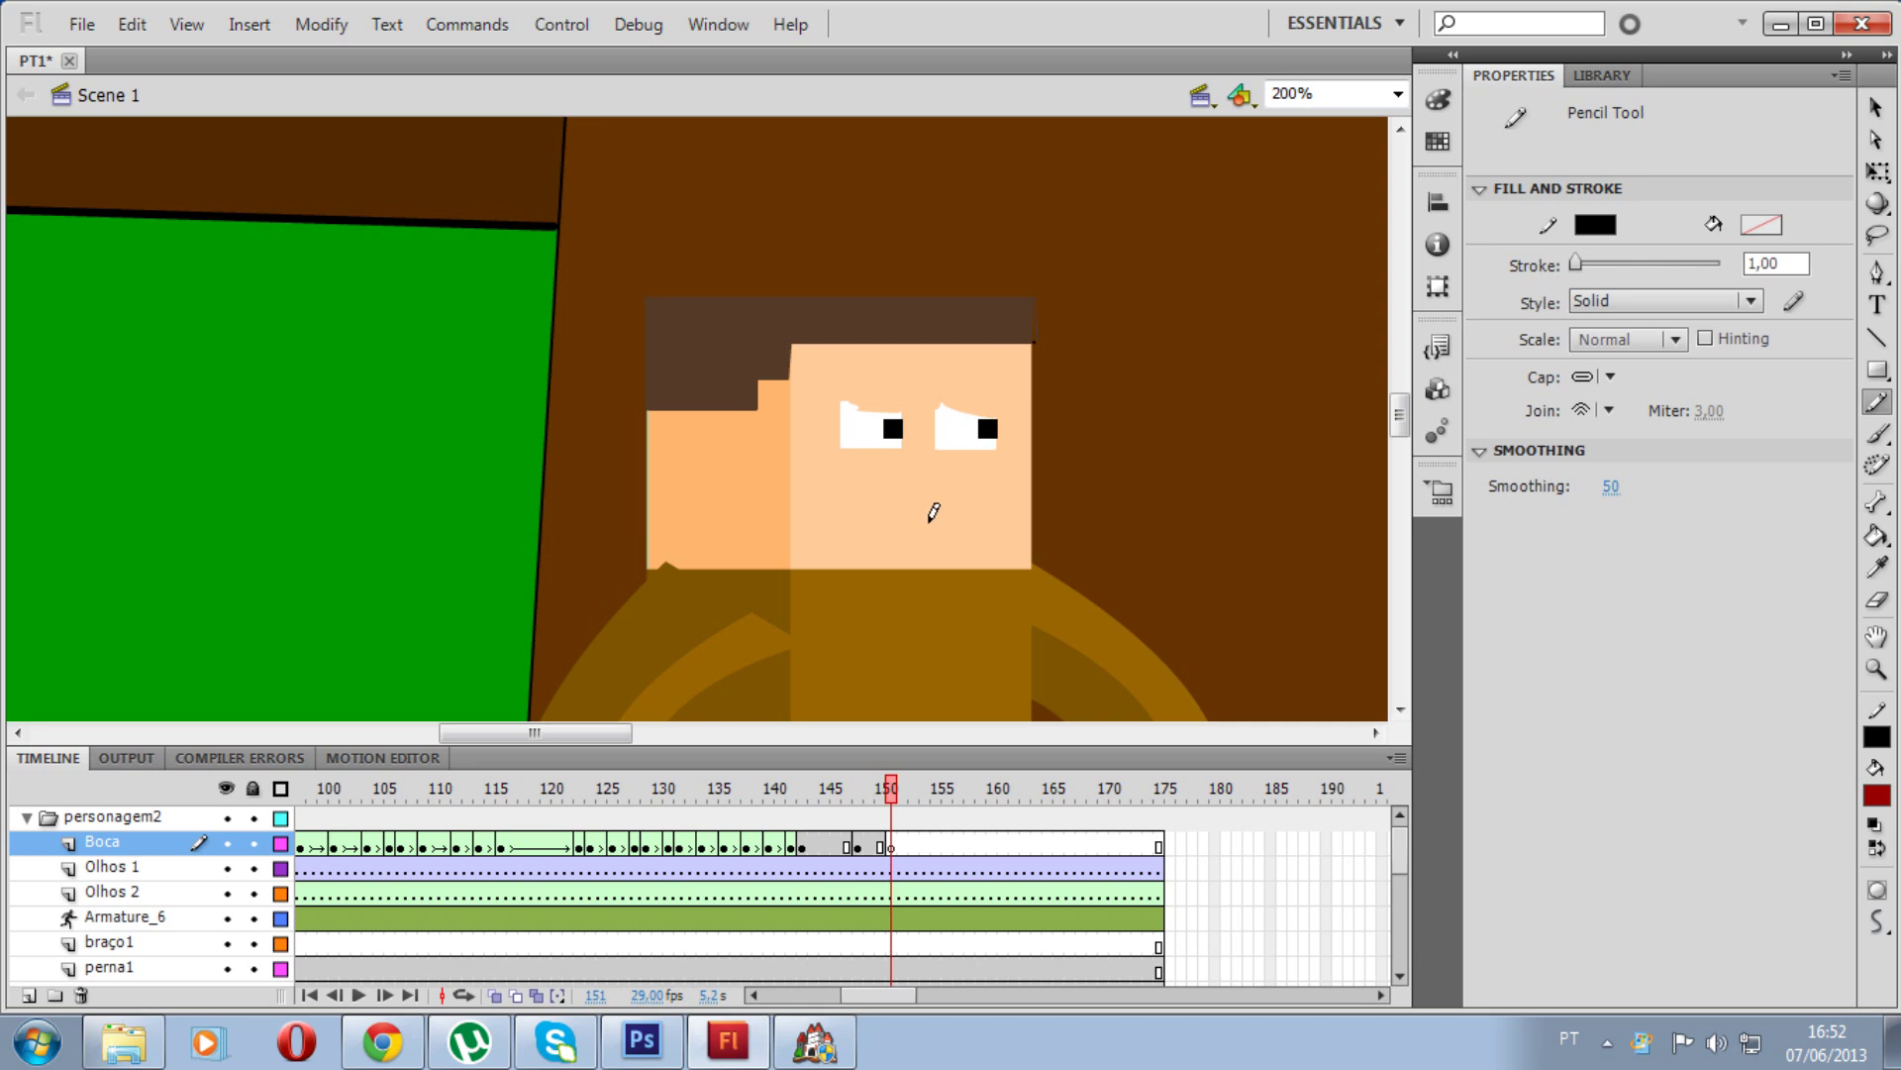
{"action": "mouse_move", "coordinate": [904, 523]}
{"action": "left_mouse_down"}
{"action": "mouse_move", "coordinate": [916, 551]}
{"action": "mouse_move", "coordinate": [929, 513]}
{"action": "left_mouse_up"}
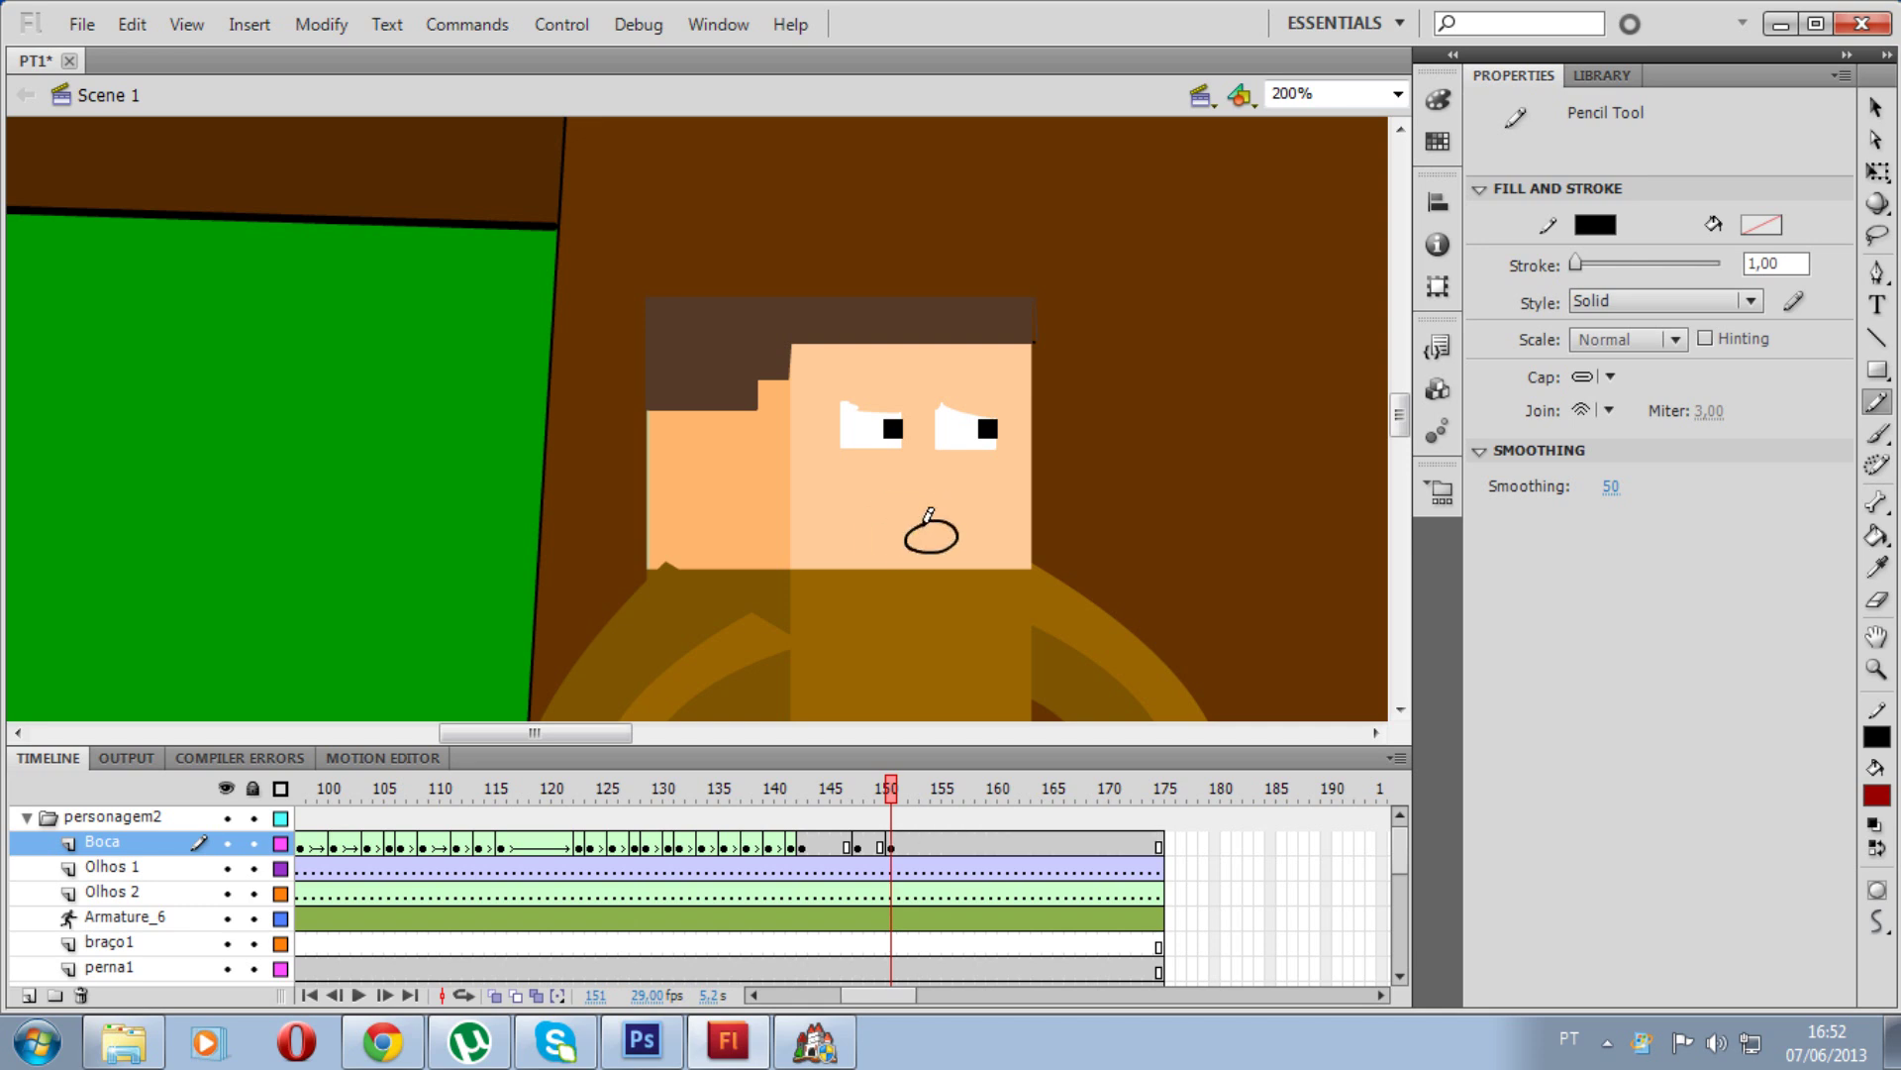
Step: Insert a keyframe at frame 153 of the Boca layer and replace its oval mouth with a short line slanting up to the right
{"action": "left_click", "coordinate": [912, 845]}
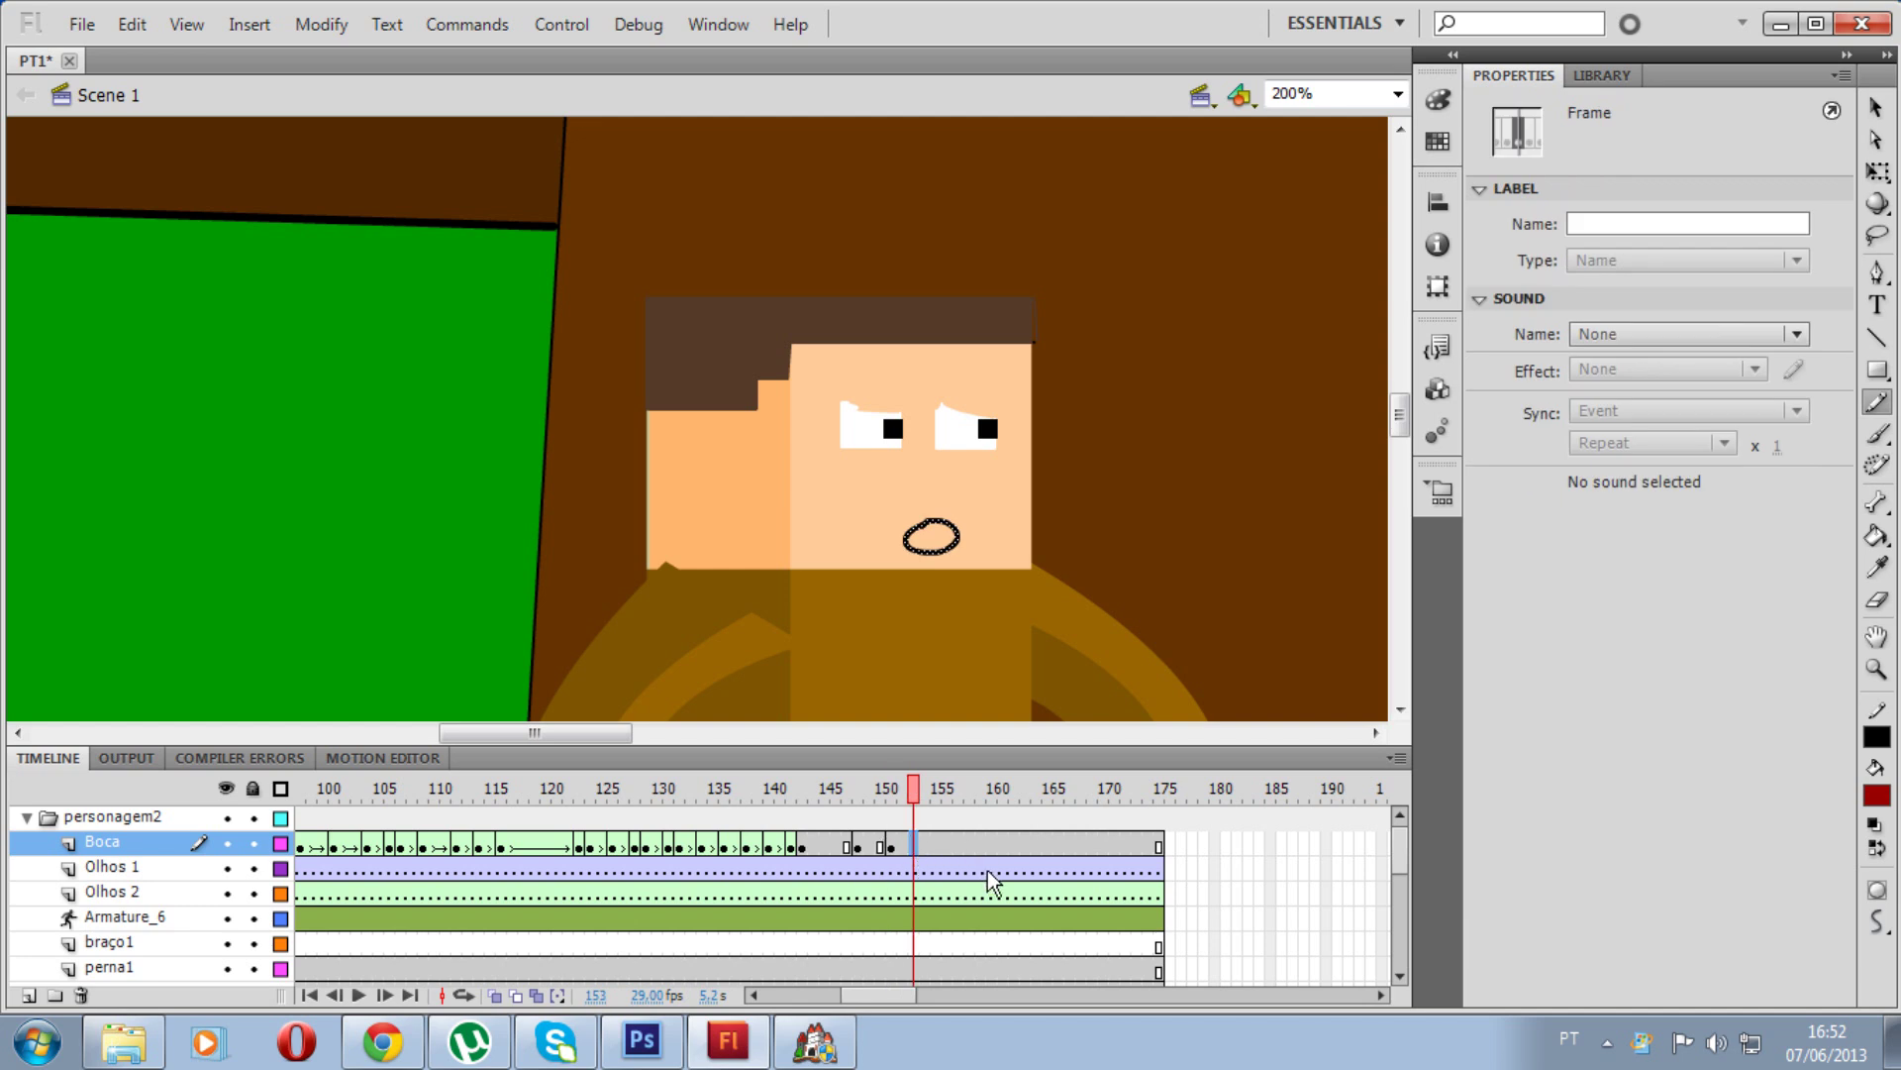
{"action": "right_click", "coordinate": [919, 847]}
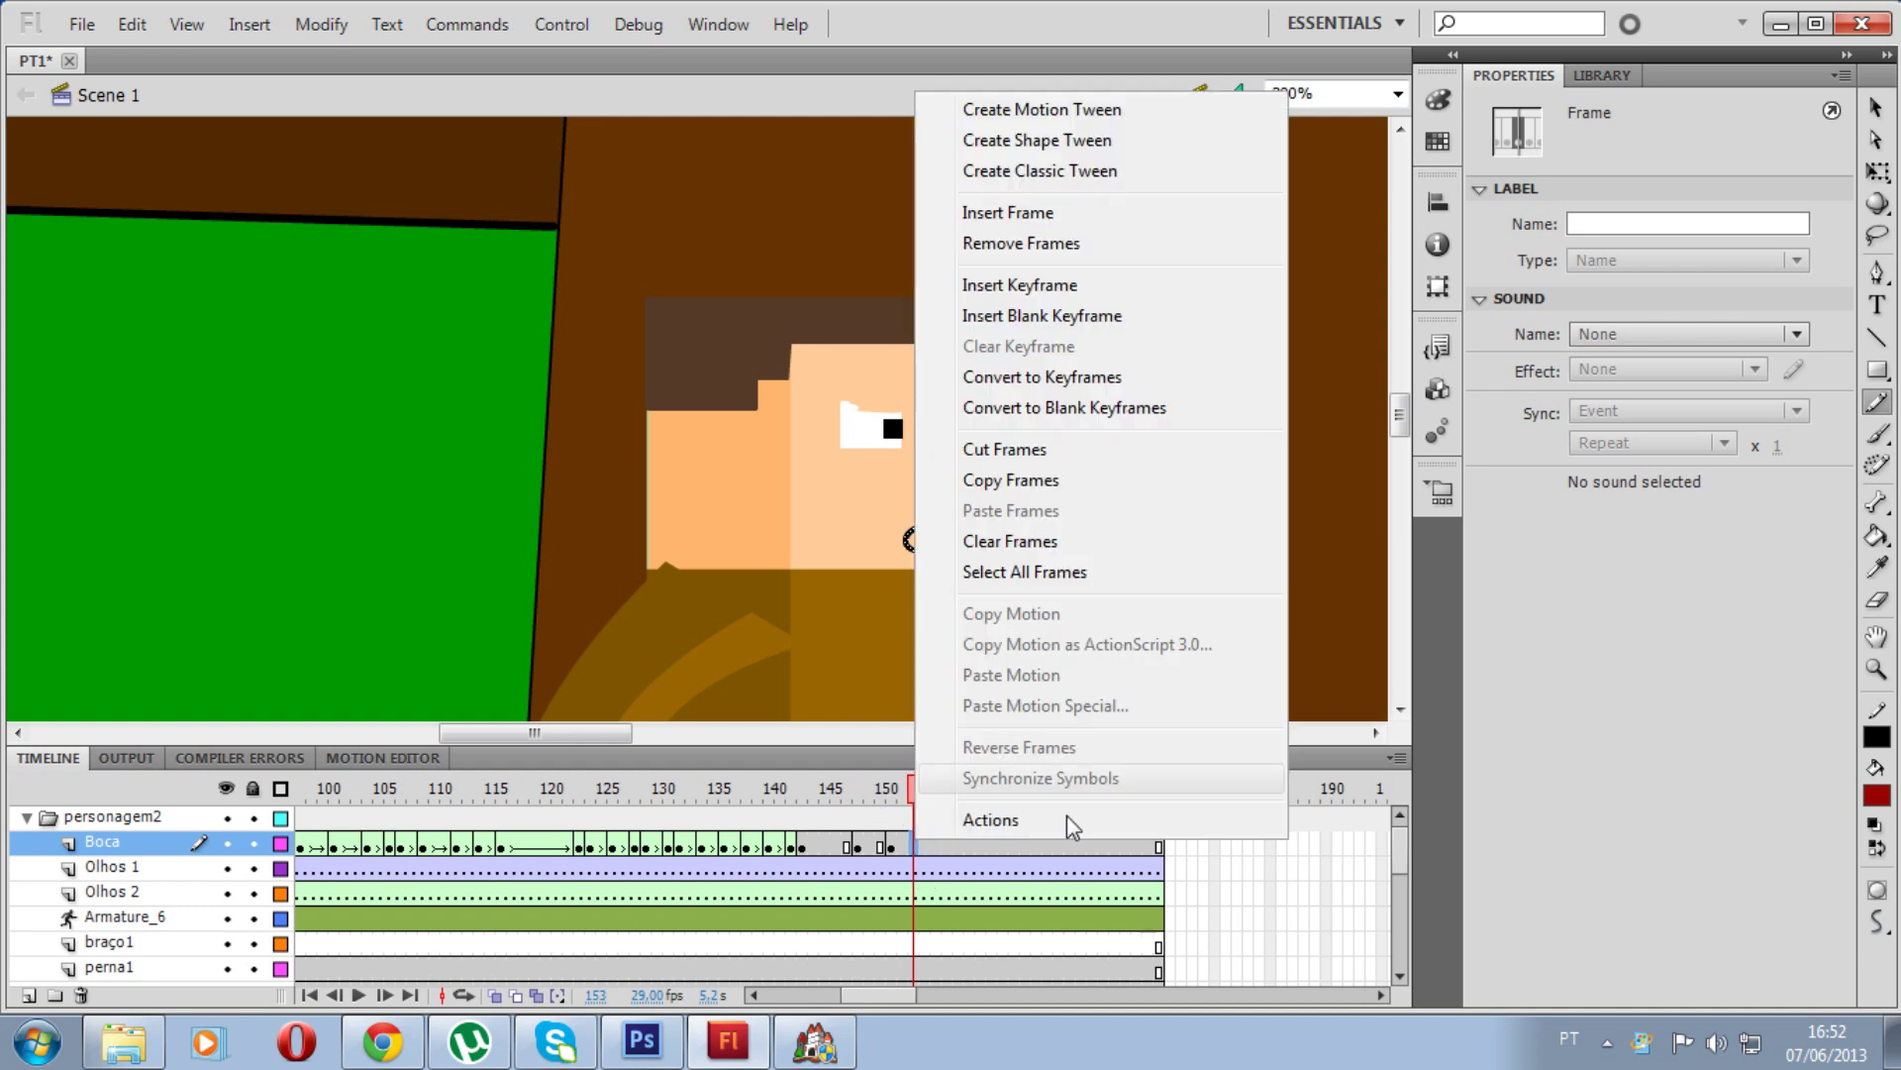
{"action": "left_click", "coordinate": [1018, 283]}
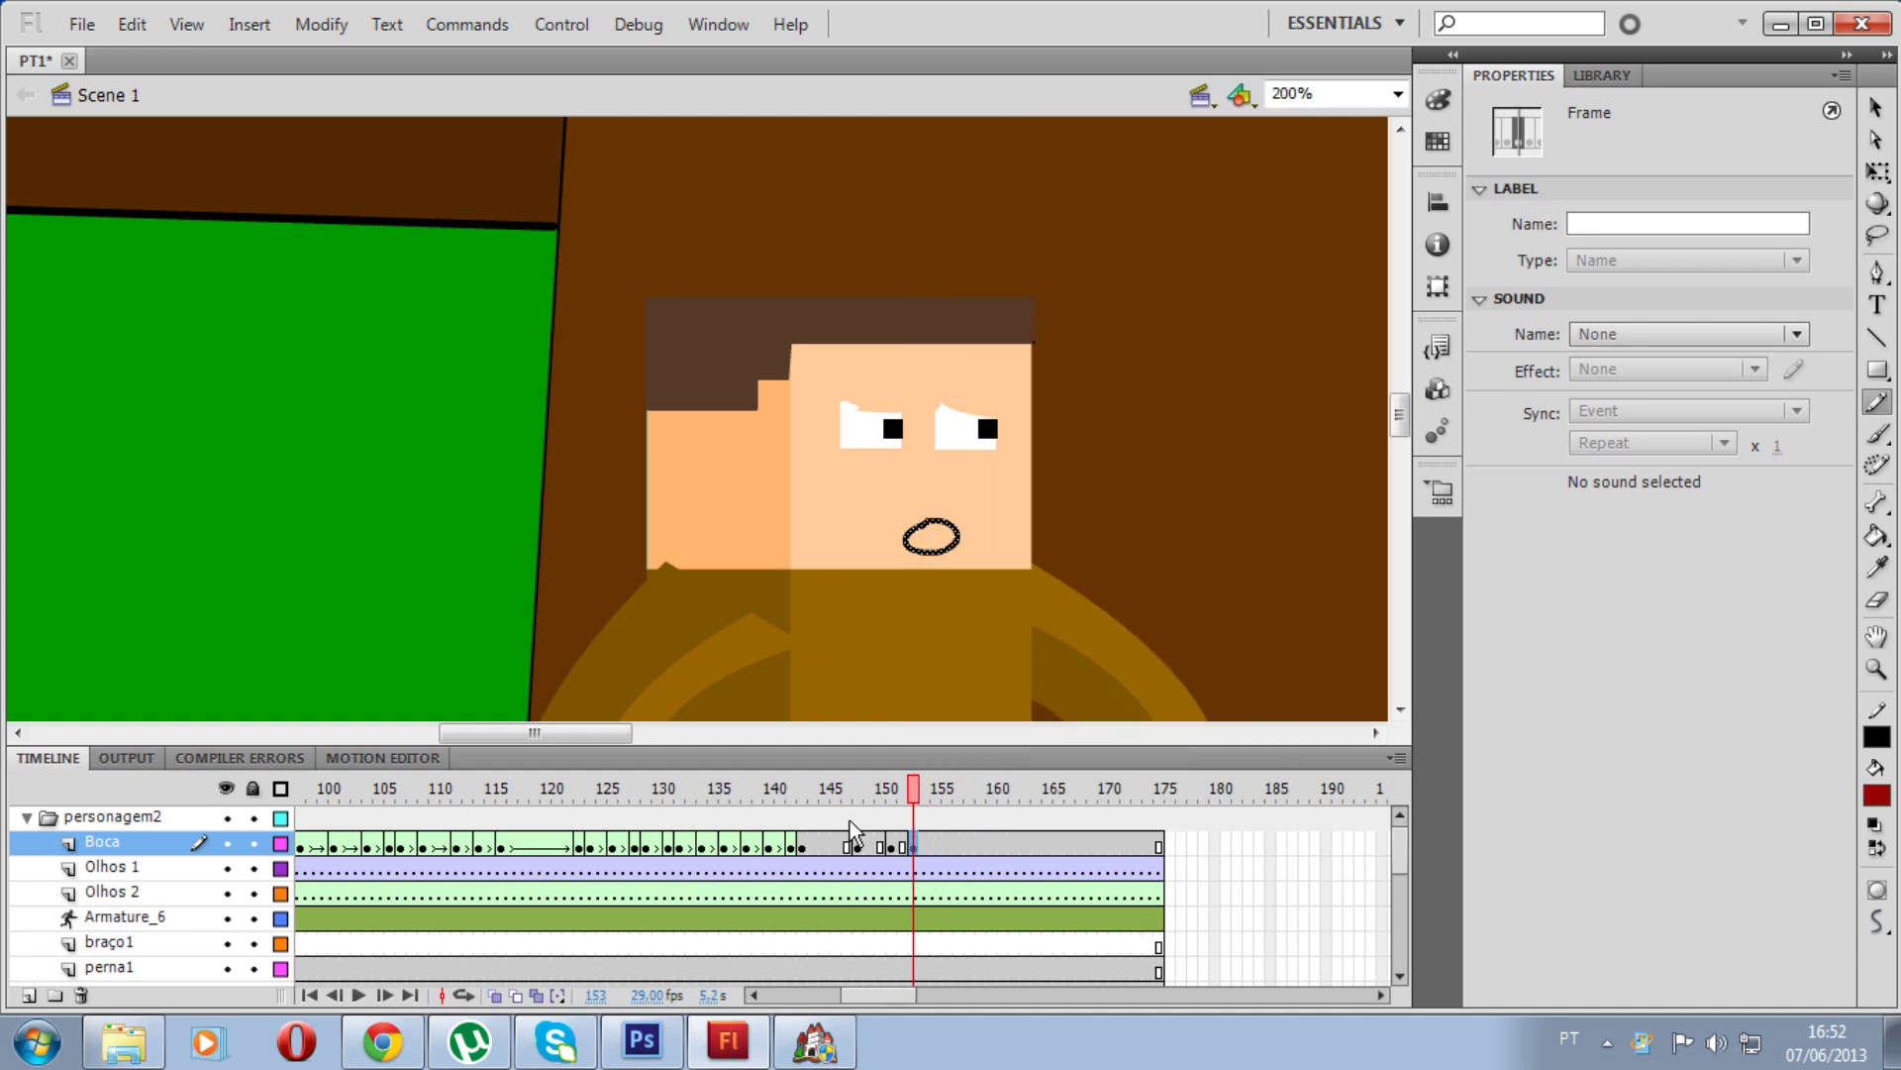
{"action": "left_click_drag", "start_coordinate": [919, 844], "coordinate": [915, 852]}
{"action": "key", "text": "Delete"}
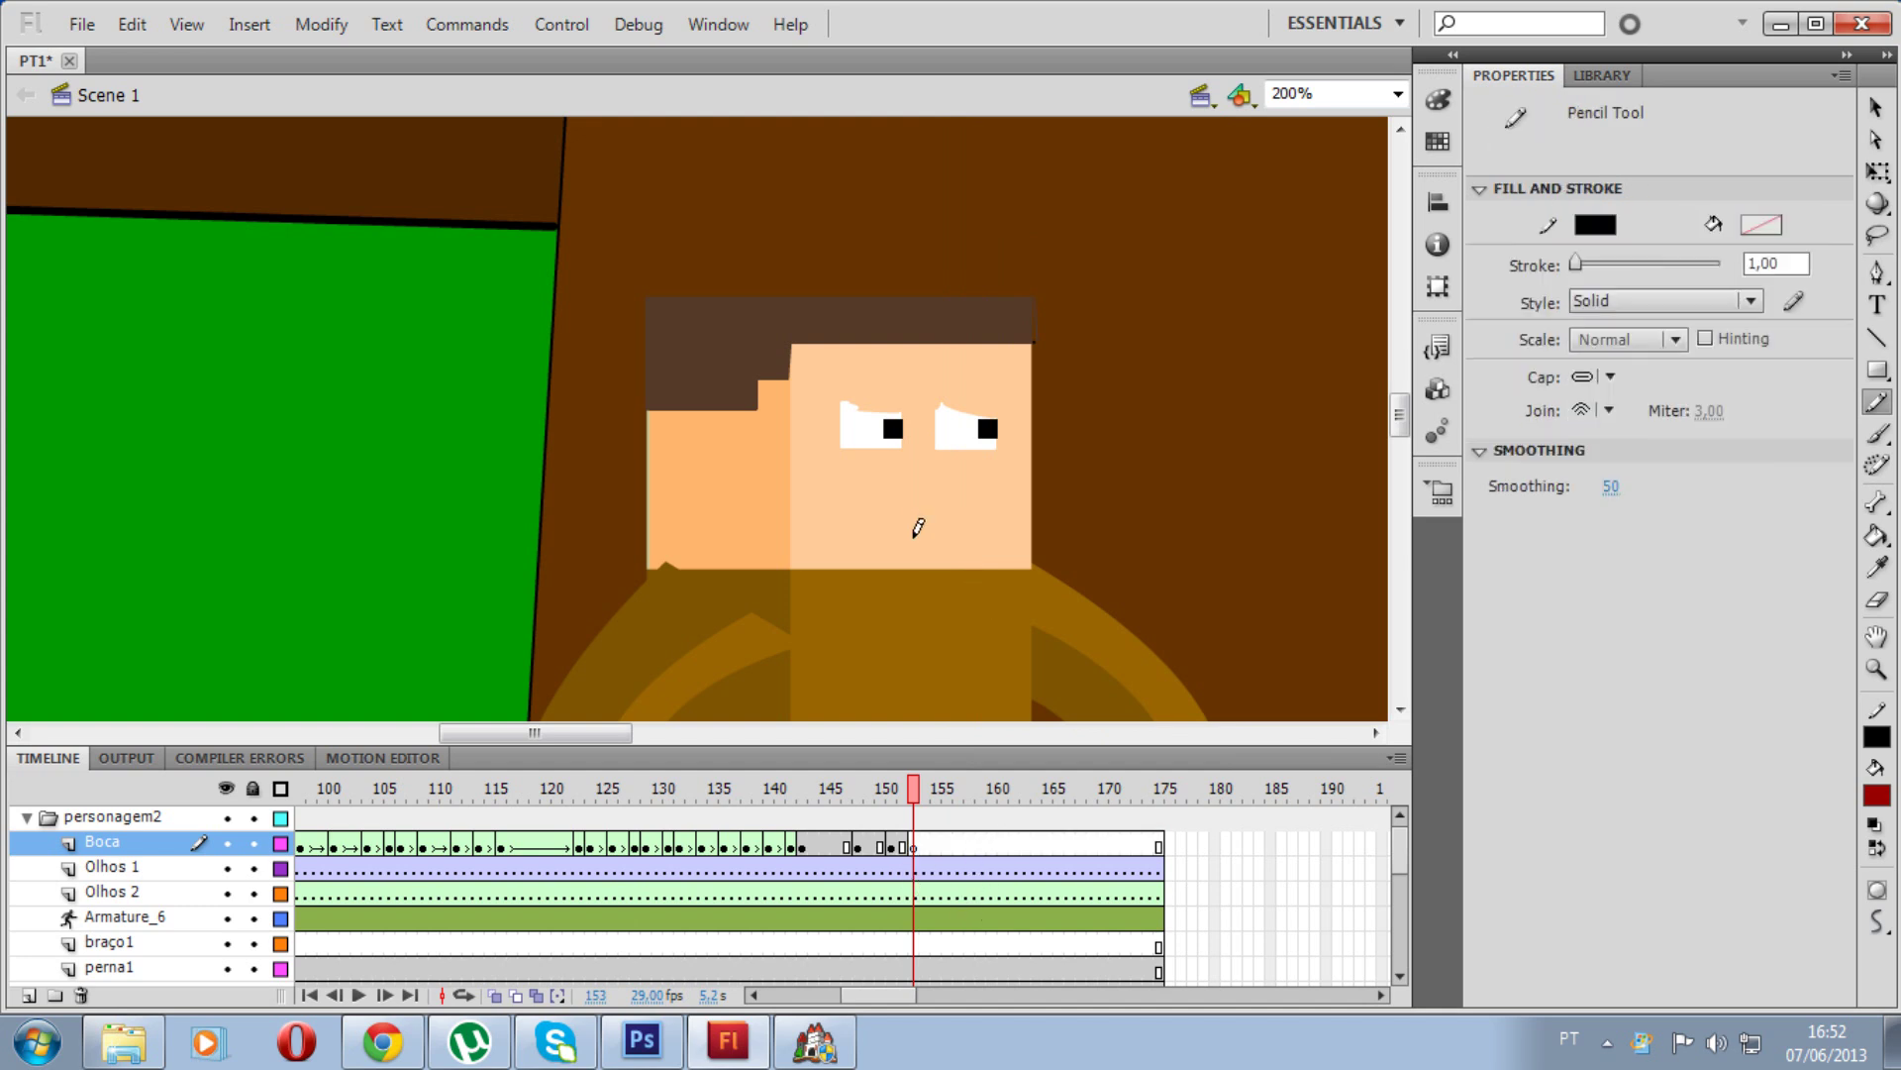
{"action": "left_click_drag", "start_coordinate": [911, 538], "coordinate": [976, 525]}
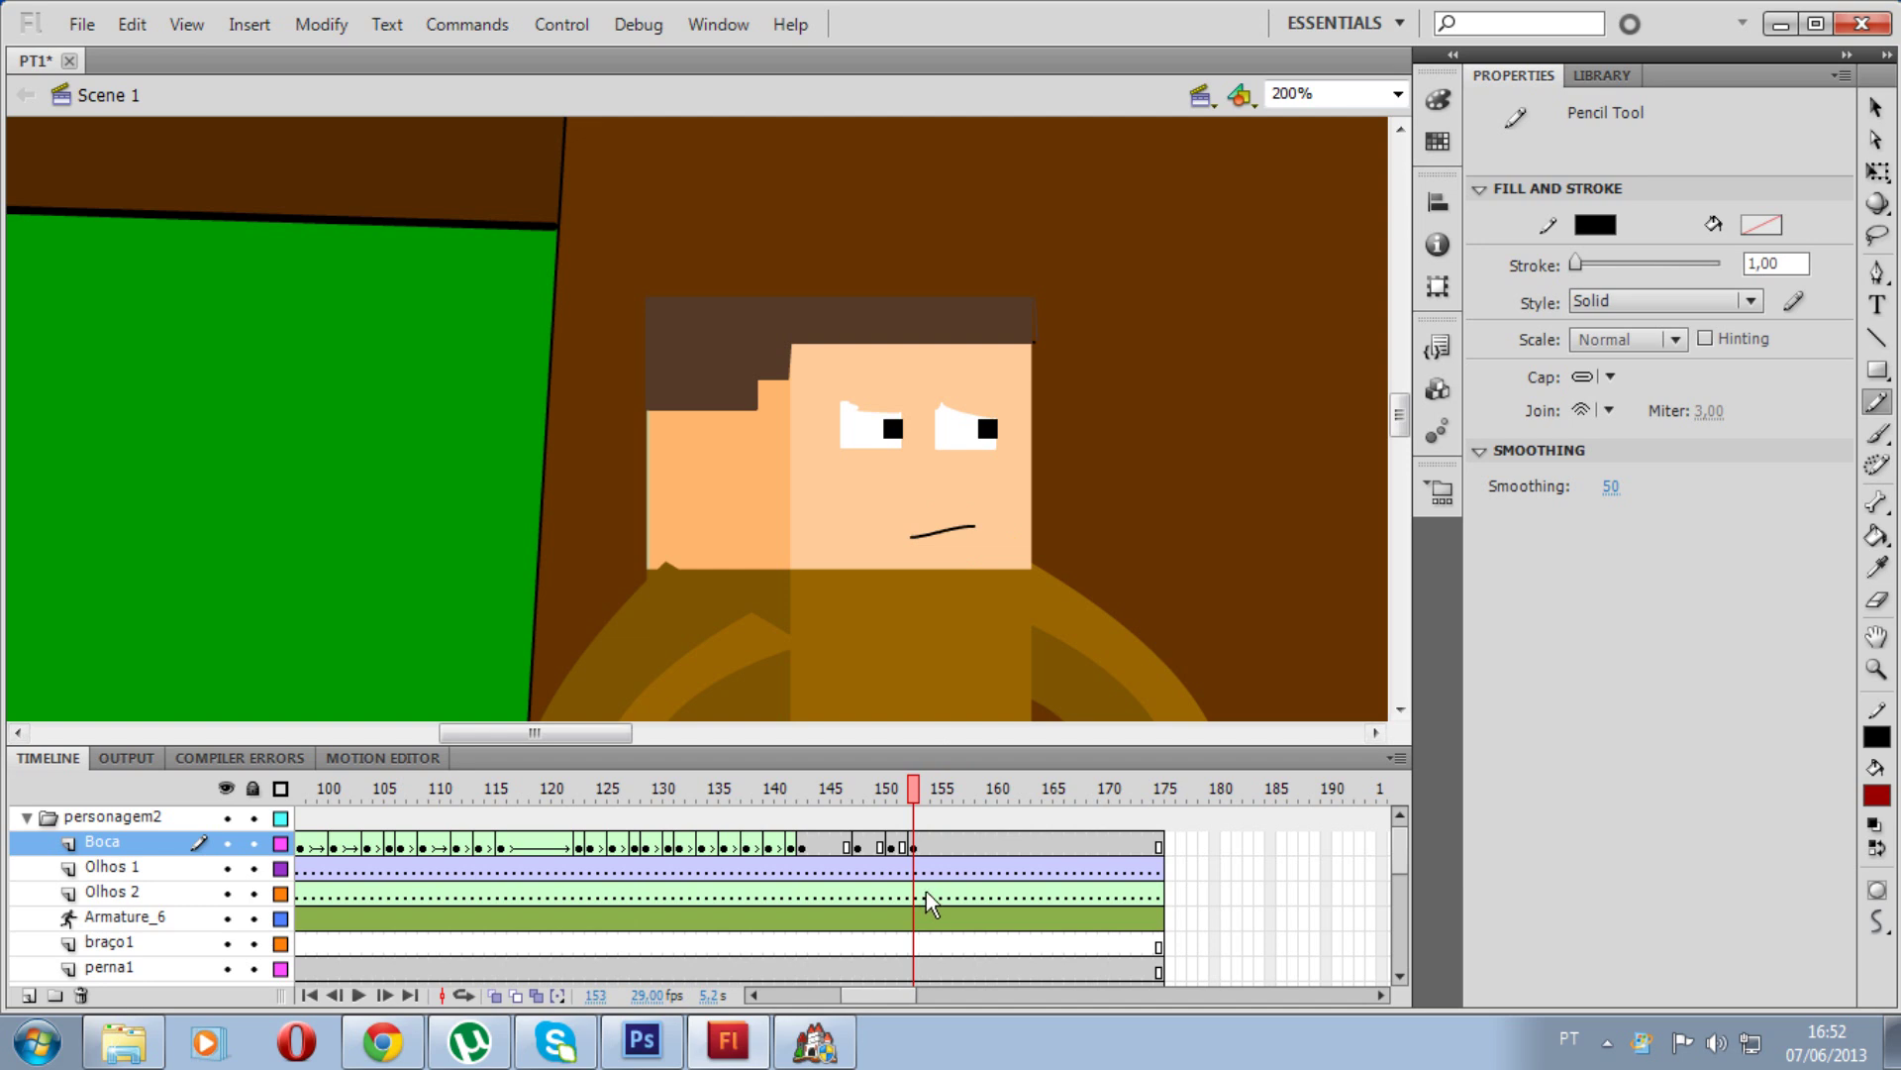
Step: Insert a keyframe at frame 155 of the Boca layer and replace its mouth with a wide, flat, rounded open mouth
{"action": "left_click", "coordinate": [935, 845]}
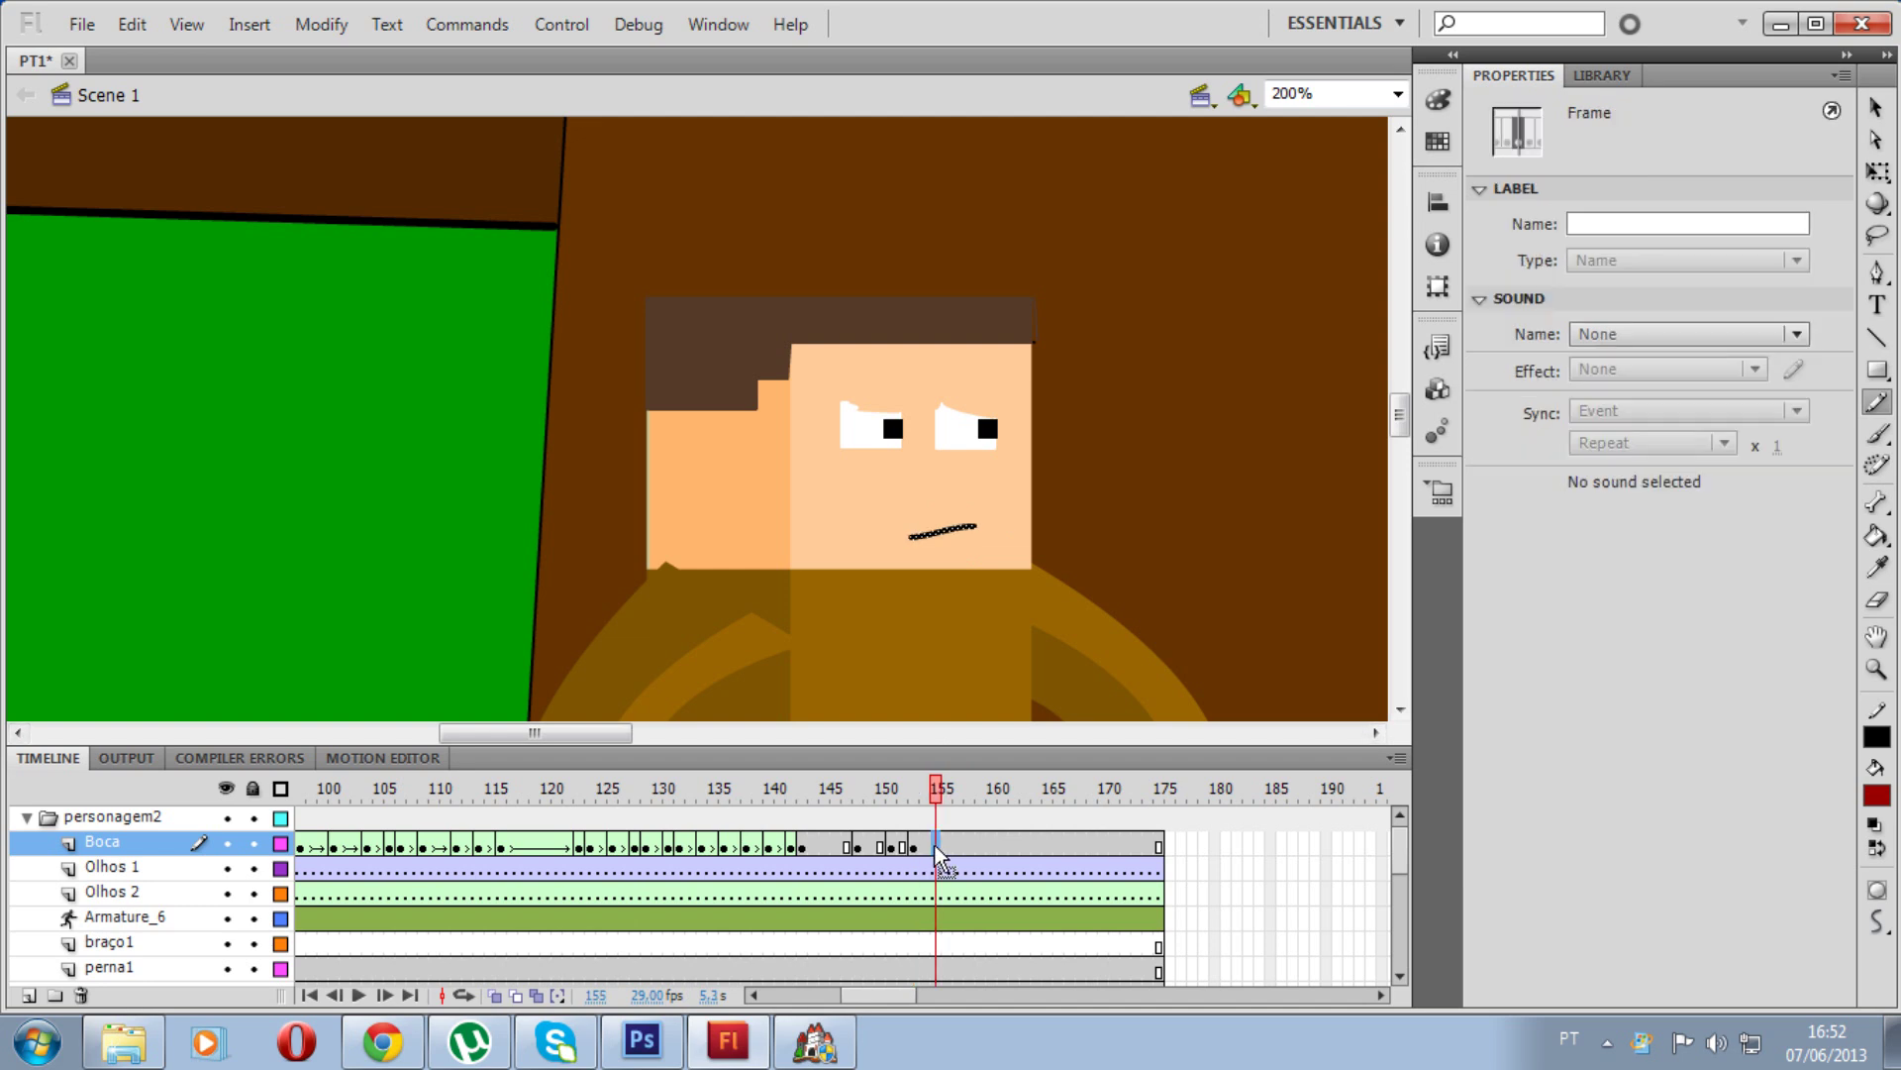
{"action": "right_click", "coordinate": [937, 848]}
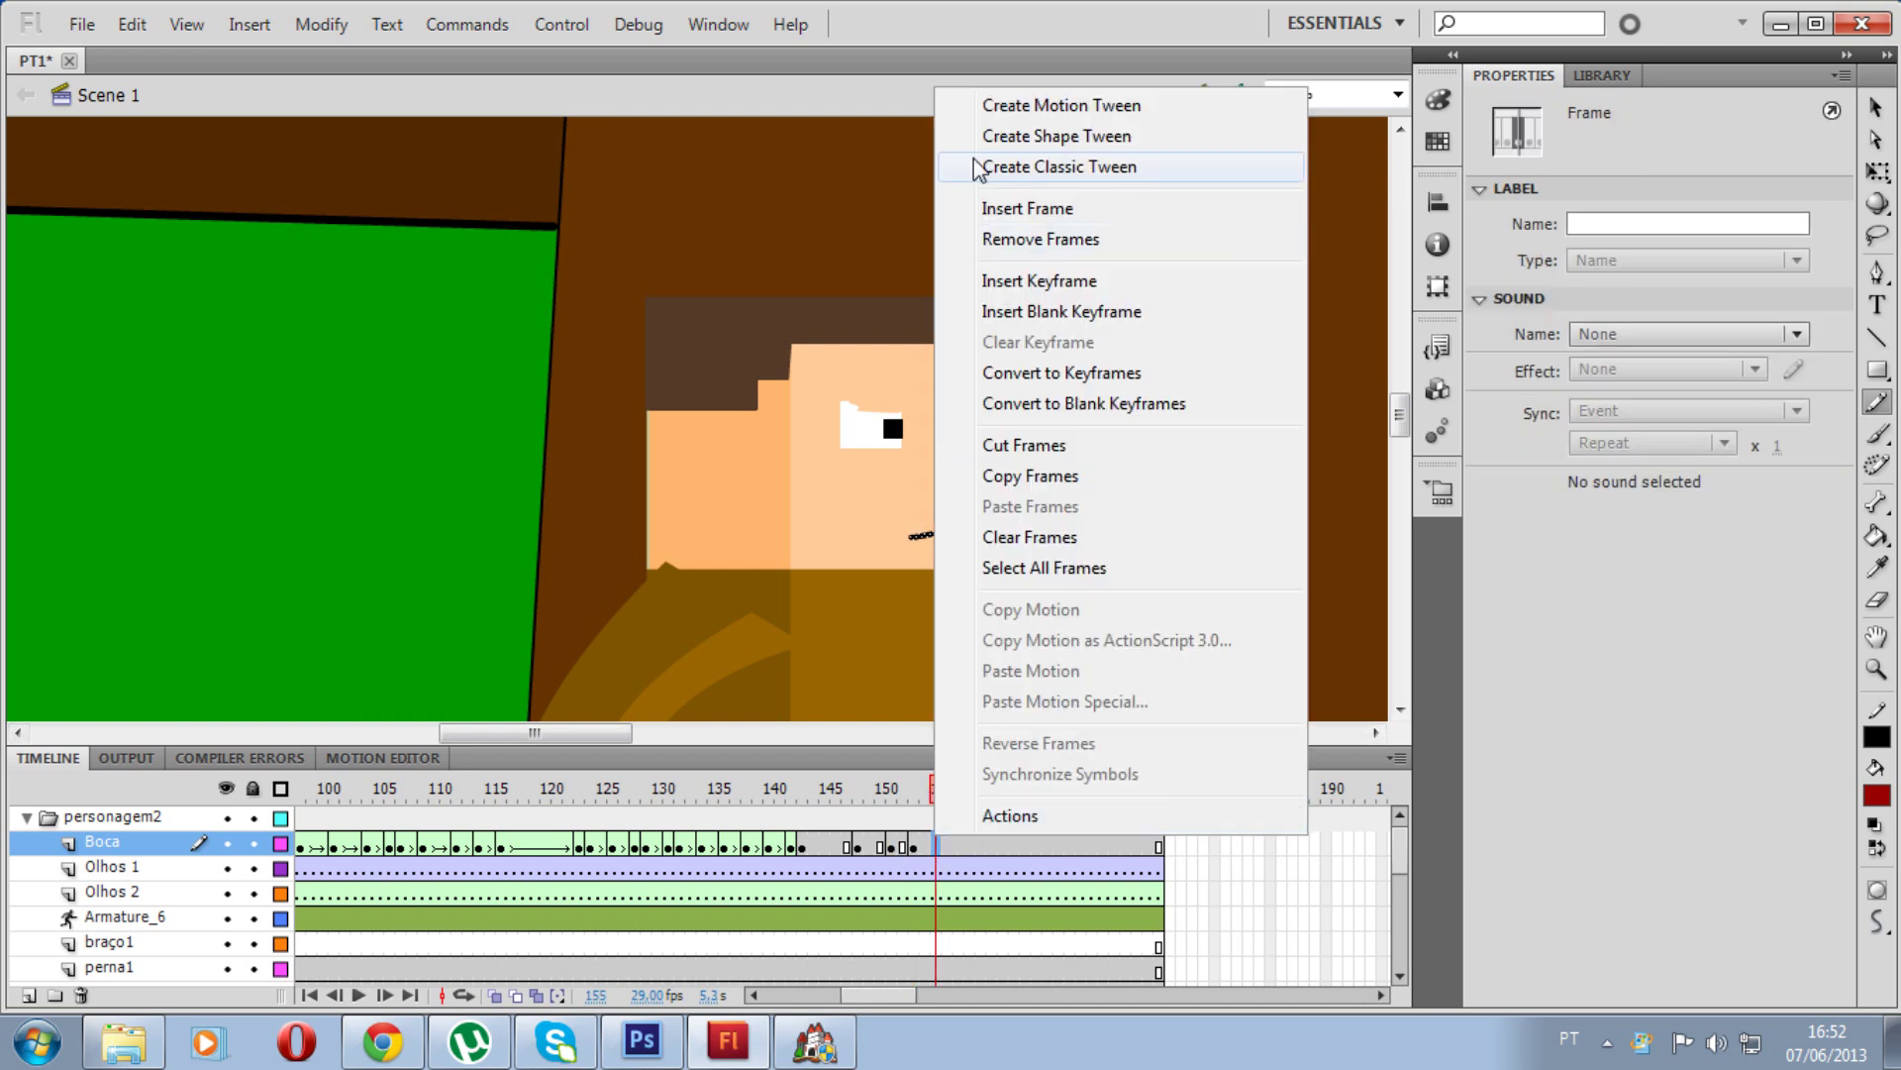
{"action": "left_click", "coordinate": [1011, 280]}
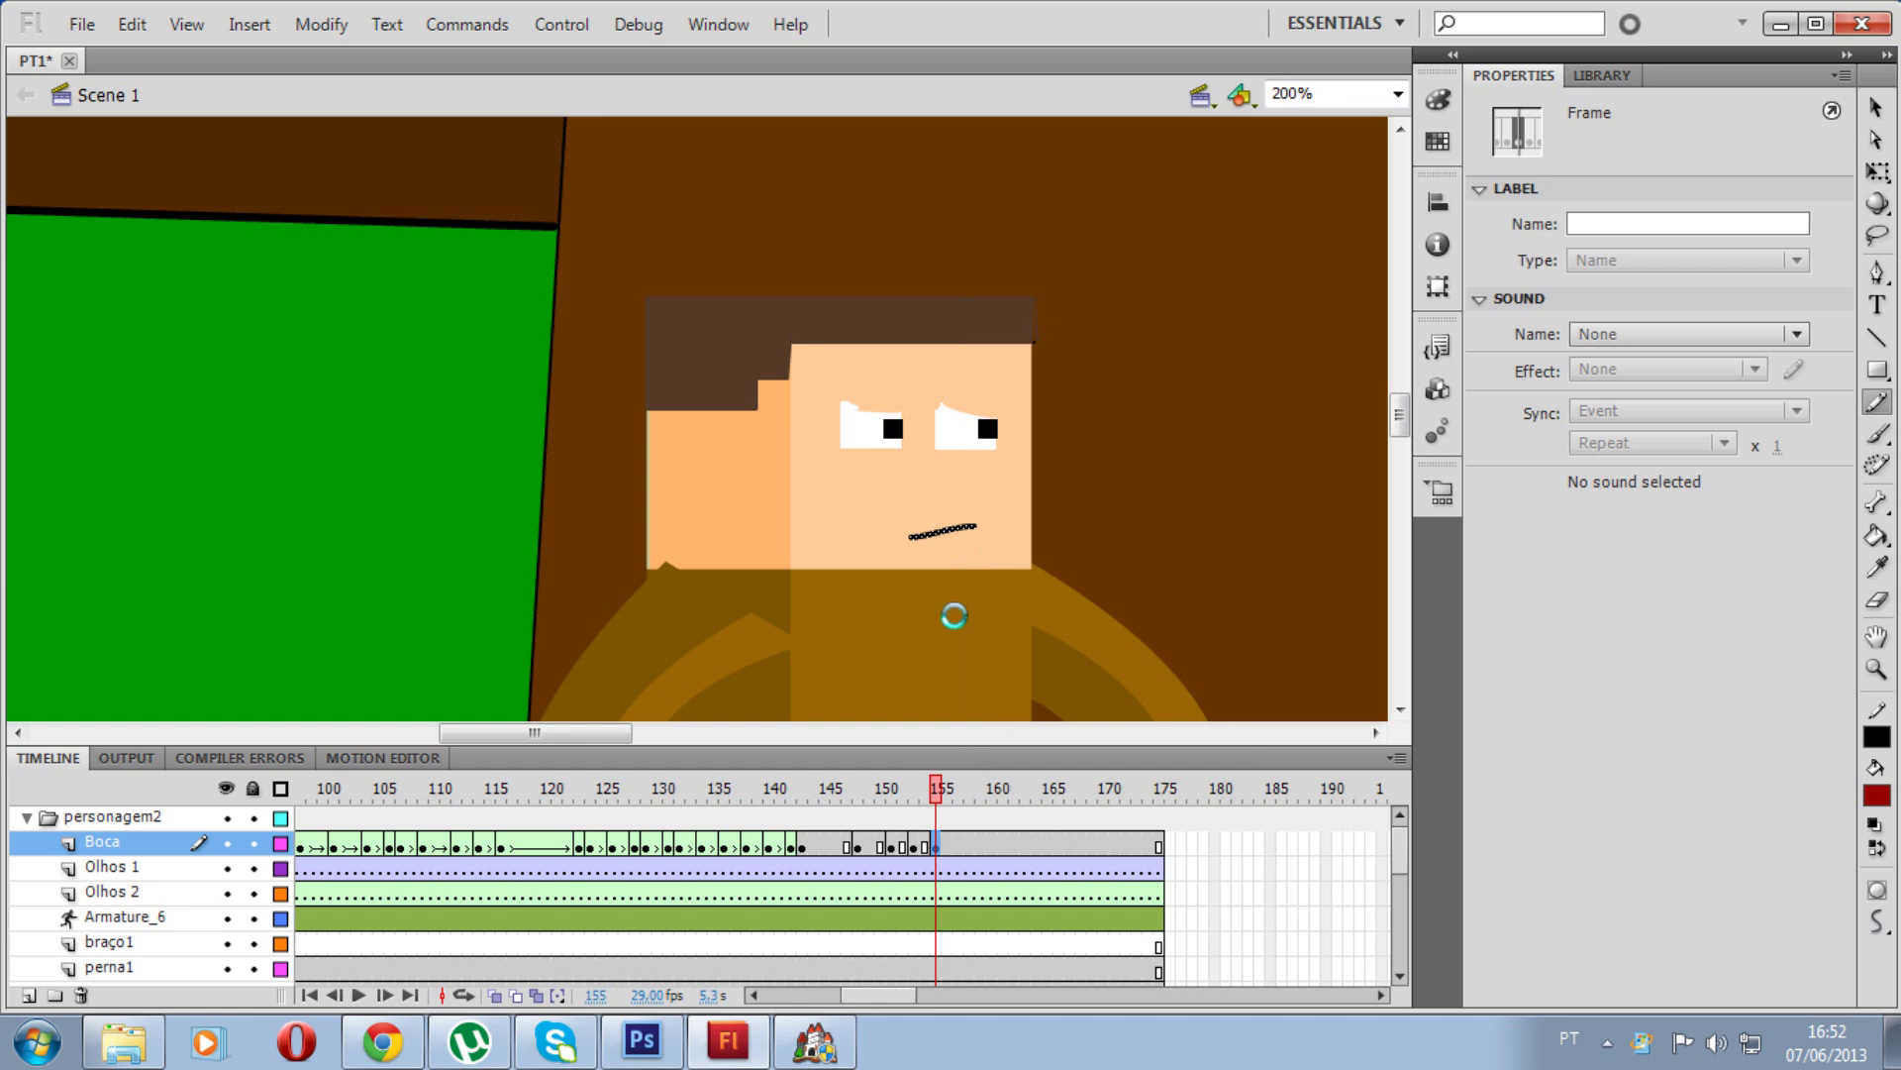
{"action": "key", "text": "Delete"}
{"action": "mouse_move", "coordinate": [945, 510]}
{"action": "left_mouse_down"}
{"action": "mouse_move", "coordinate": [893, 523]}
{"action": "mouse_move", "coordinate": [911, 542]}
{"action": "mouse_move", "coordinate": [984, 540]}
{"action": "mouse_move", "coordinate": [944, 508]}
{"action": "left_mouse_up"}
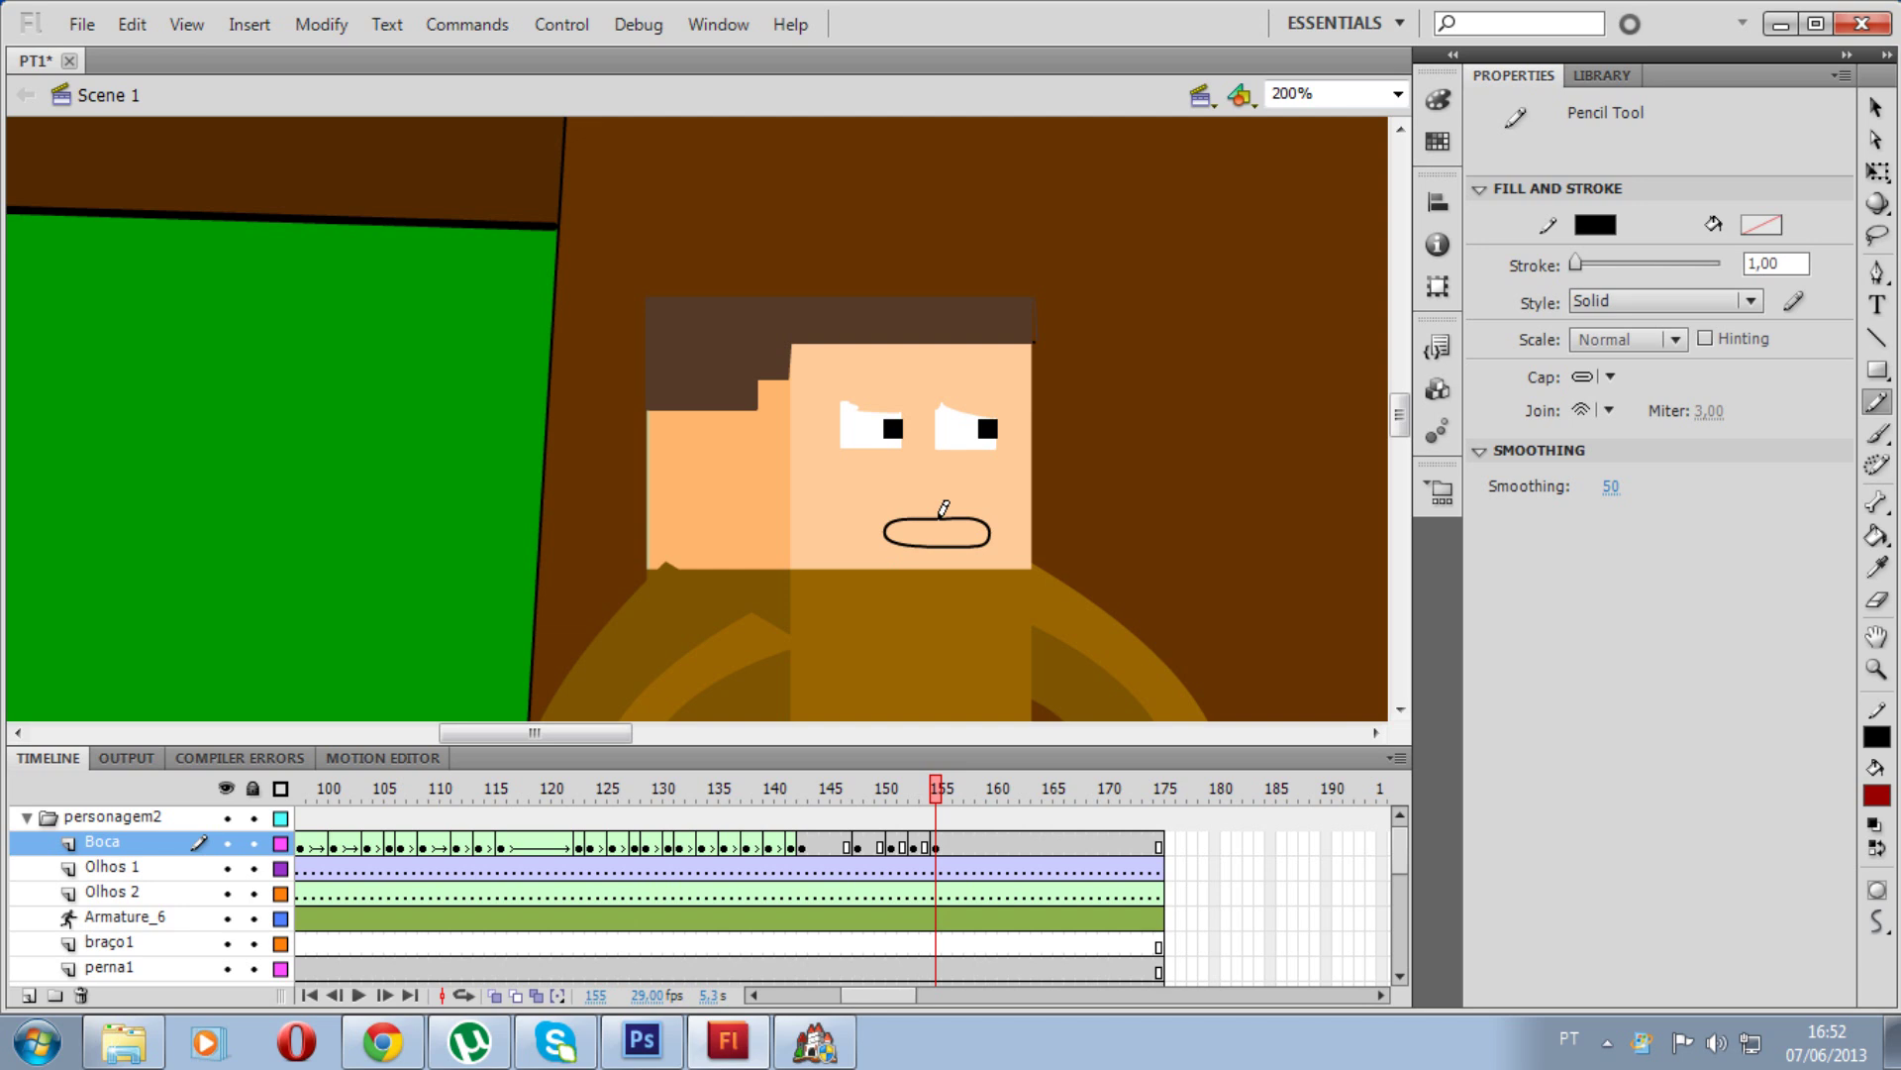
Step: Insert a keyframe at frame 157 of the Boca layer and replace its mouth with a small, roughly round open mouth
{"action": "left_click", "coordinate": [959, 844]}
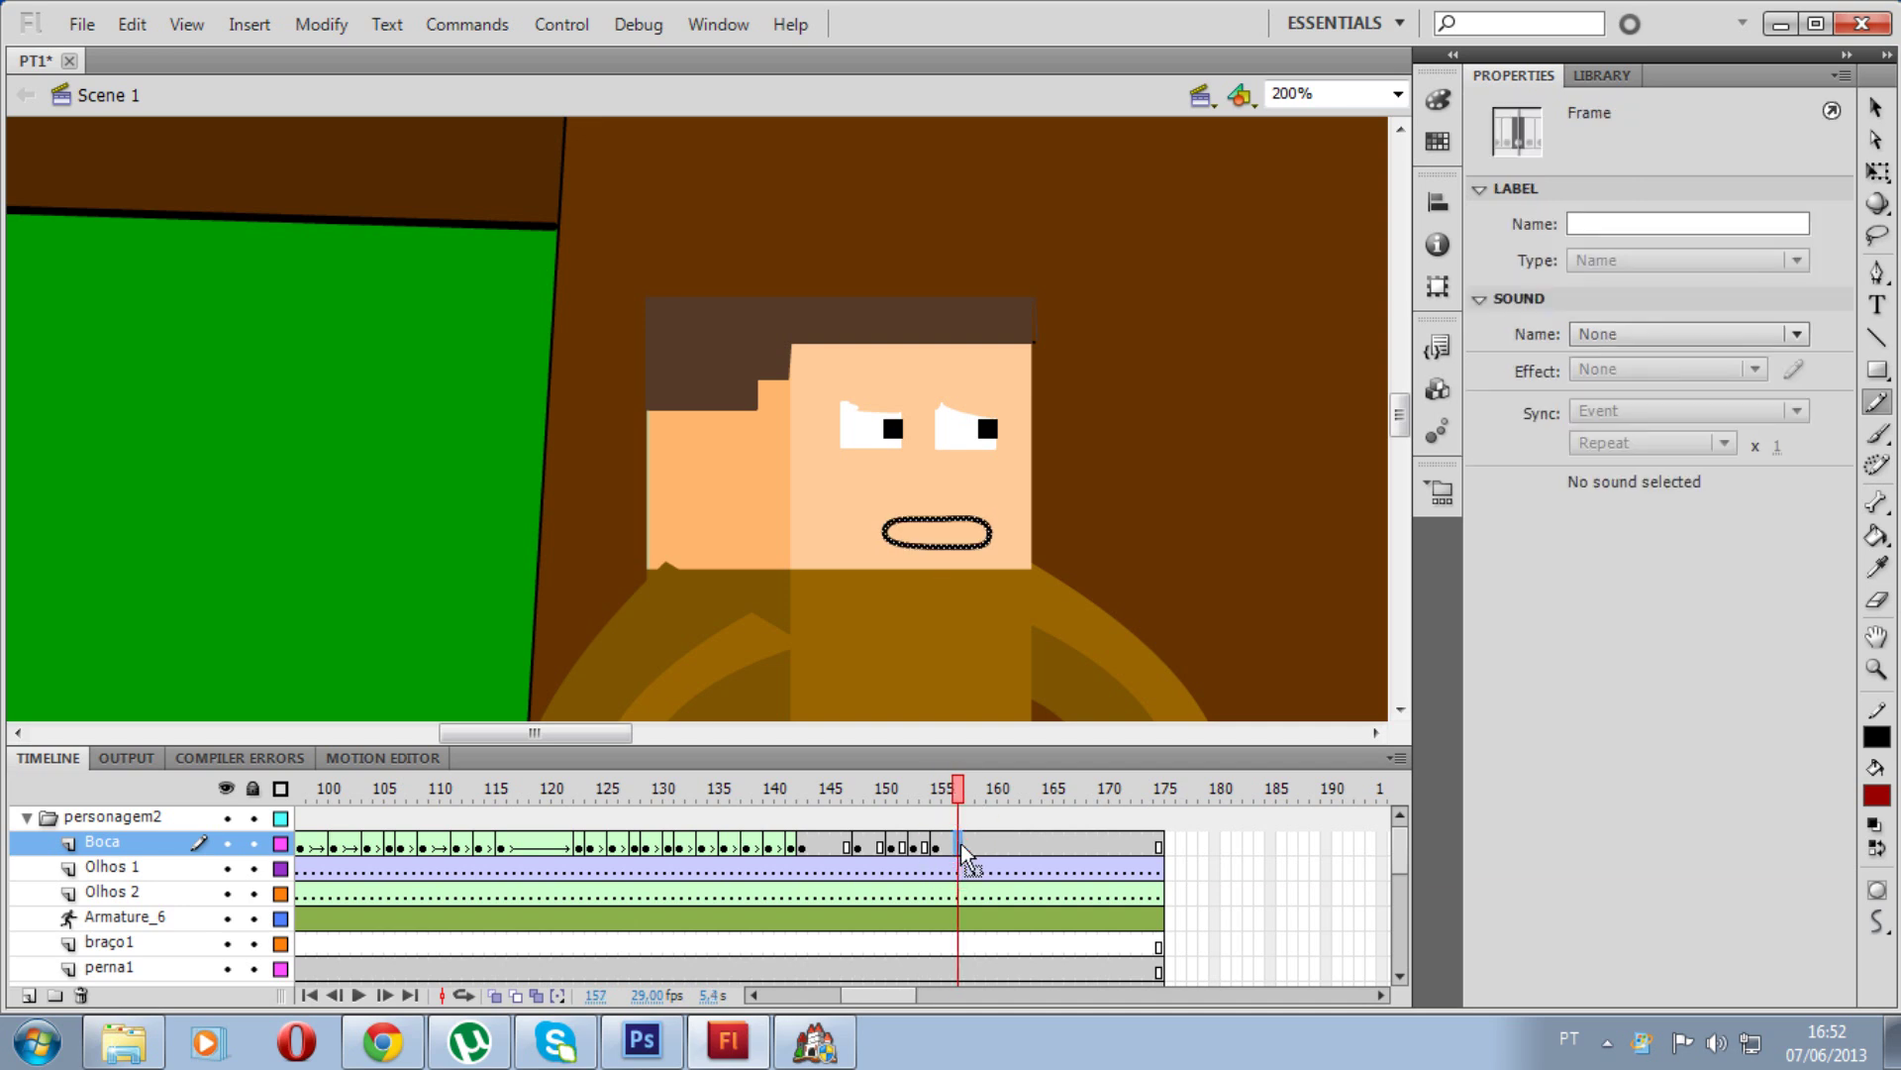
{"action": "right_click", "coordinate": [966, 844]}
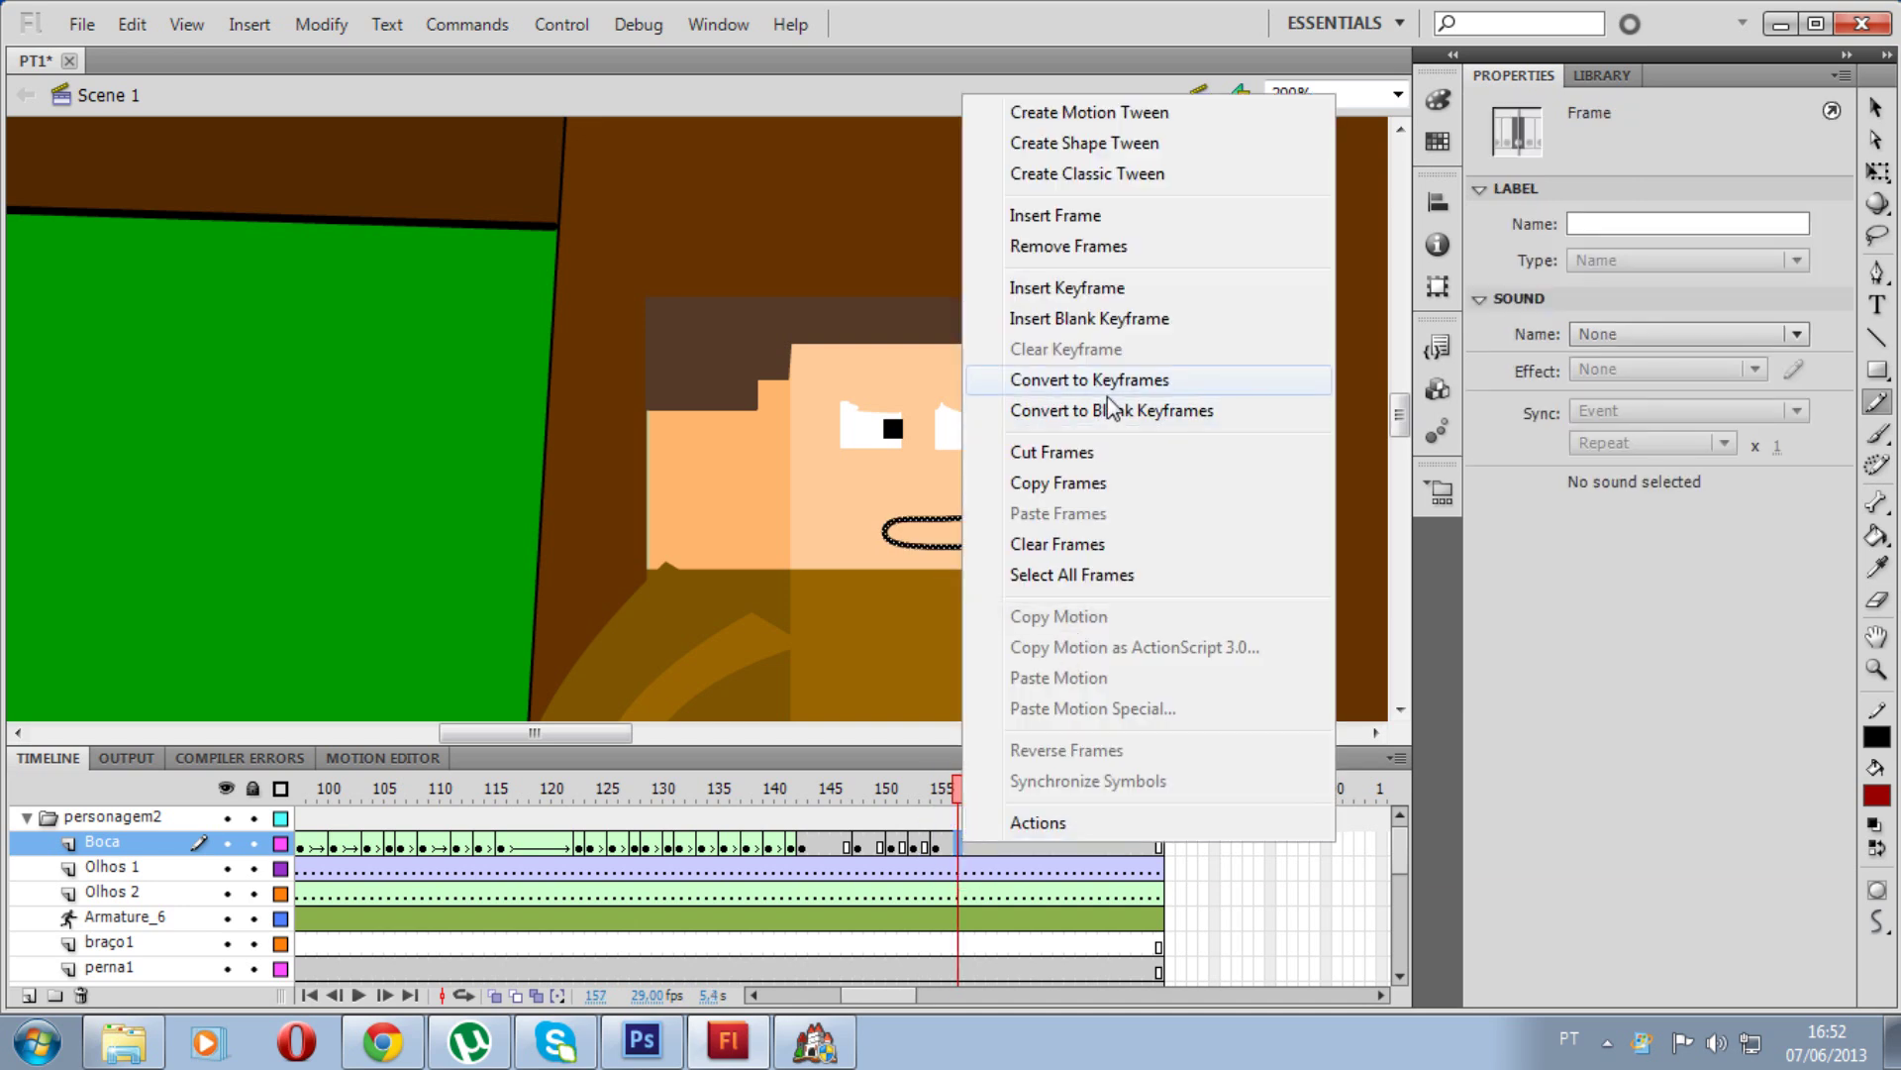
{"action": "left_click", "coordinate": [1048, 284]}
{"action": "key", "text": "Delete"}
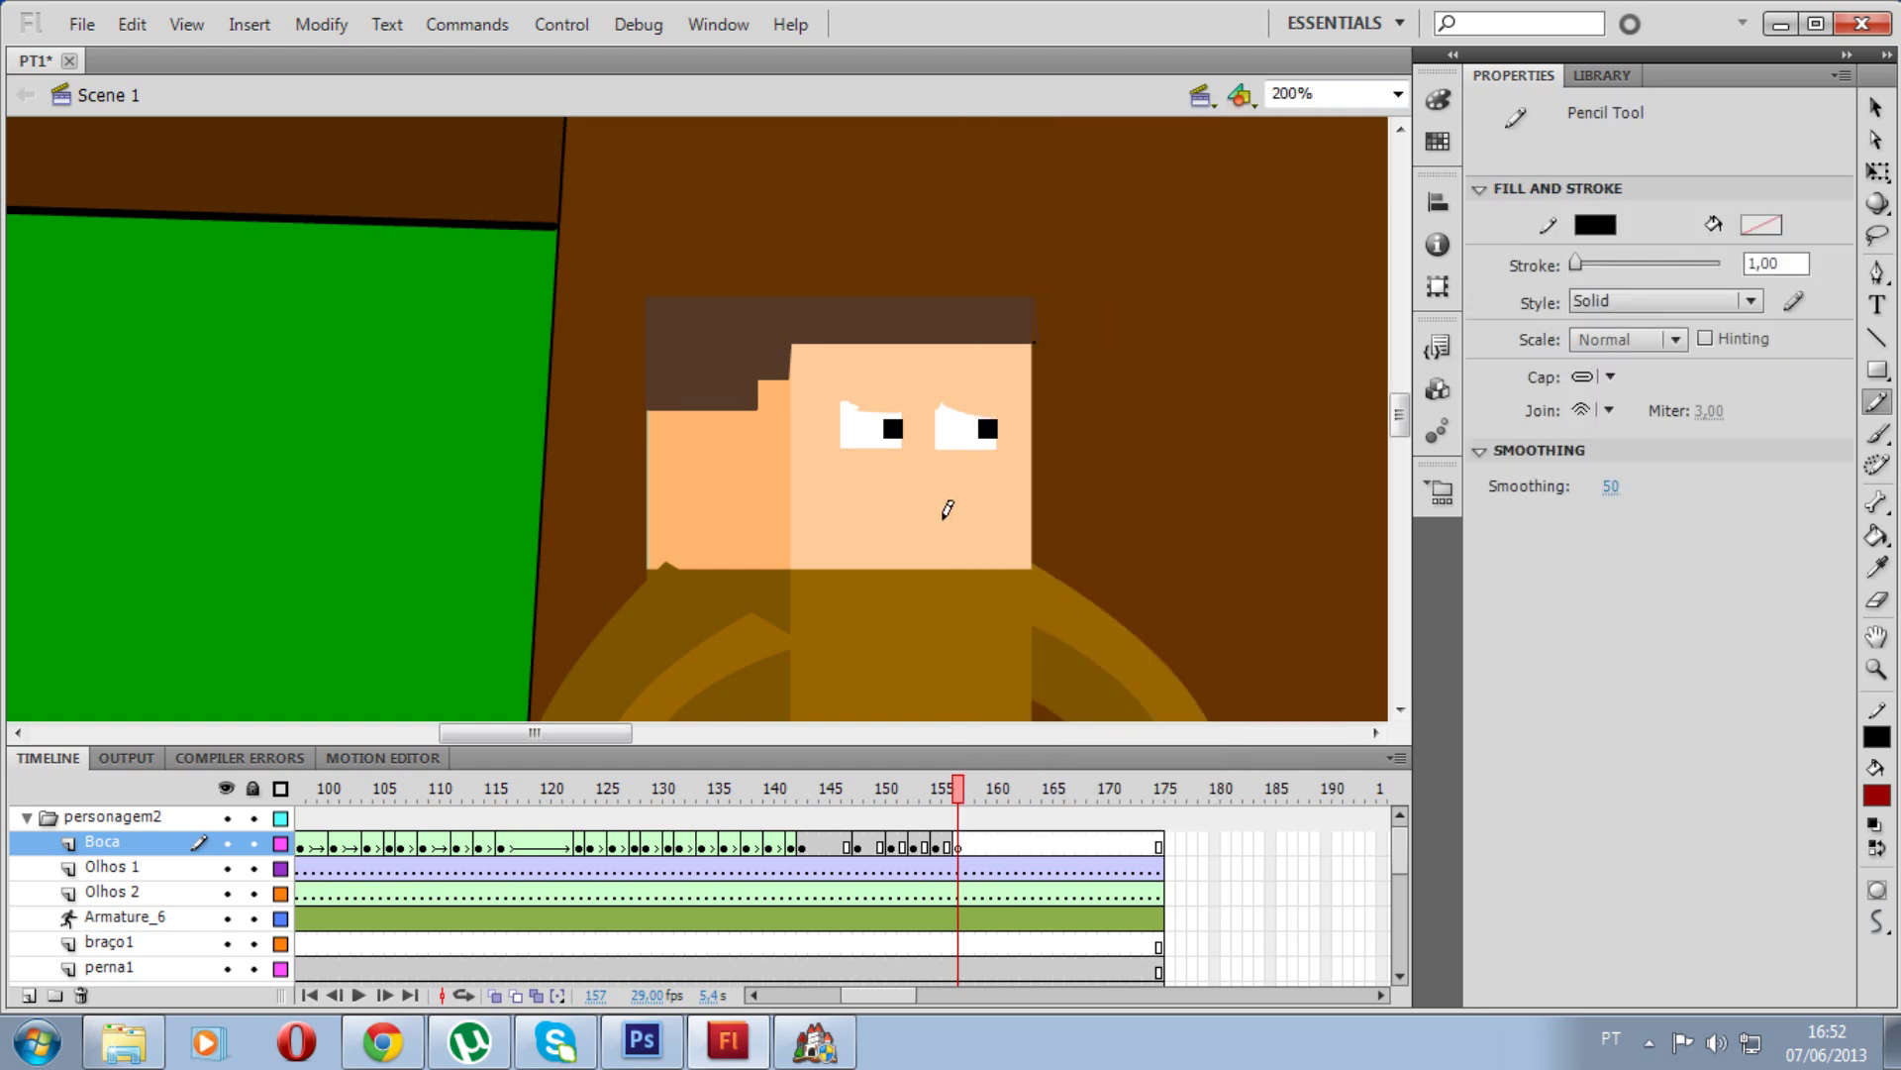
{"action": "mouse_move", "coordinate": [921, 533]}
{"action": "left_mouse_down"}
{"action": "mouse_move", "coordinate": [945, 543]}
{"action": "mouse_move", "coordinate": [952, 522]}
{"action": "mouse_move", "coordinate": [921, 532]}
{"action": "left_mouse_up"}
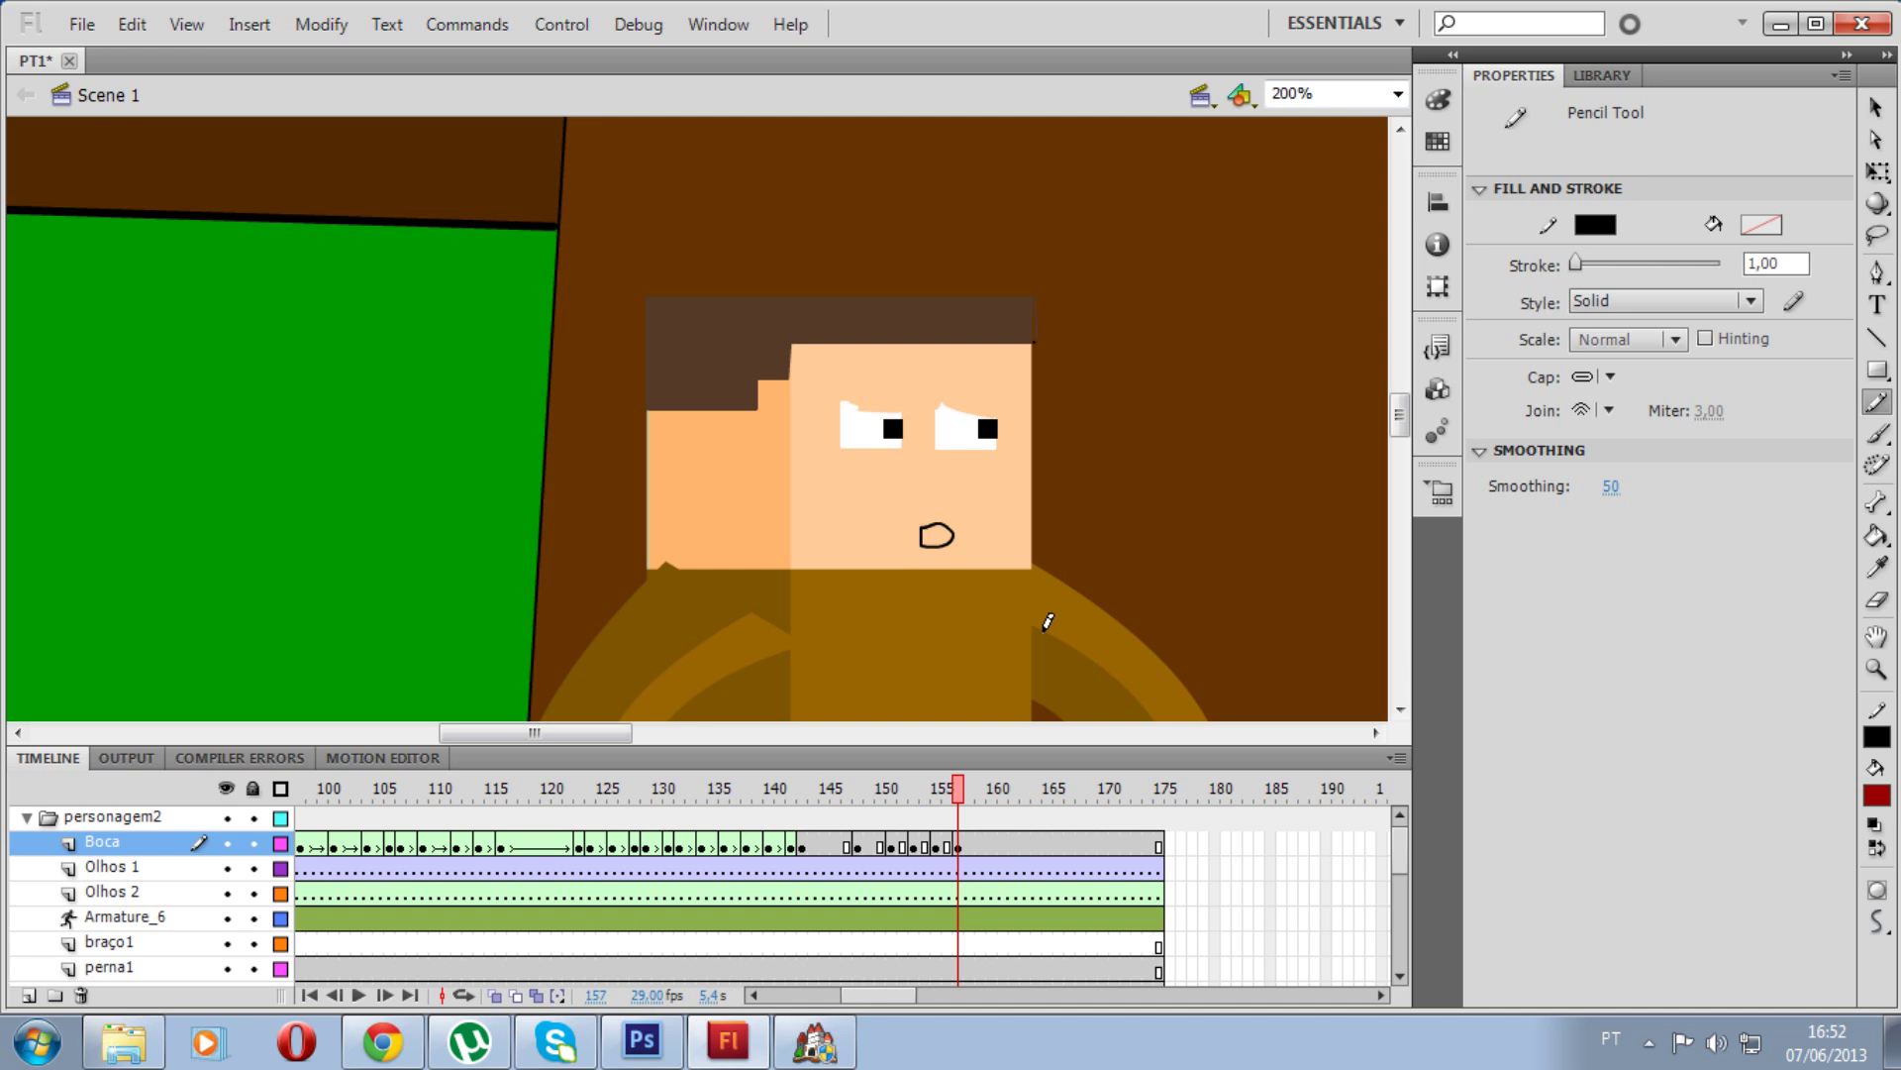
{"action": "left_click", "coordinate": [959, 847]}
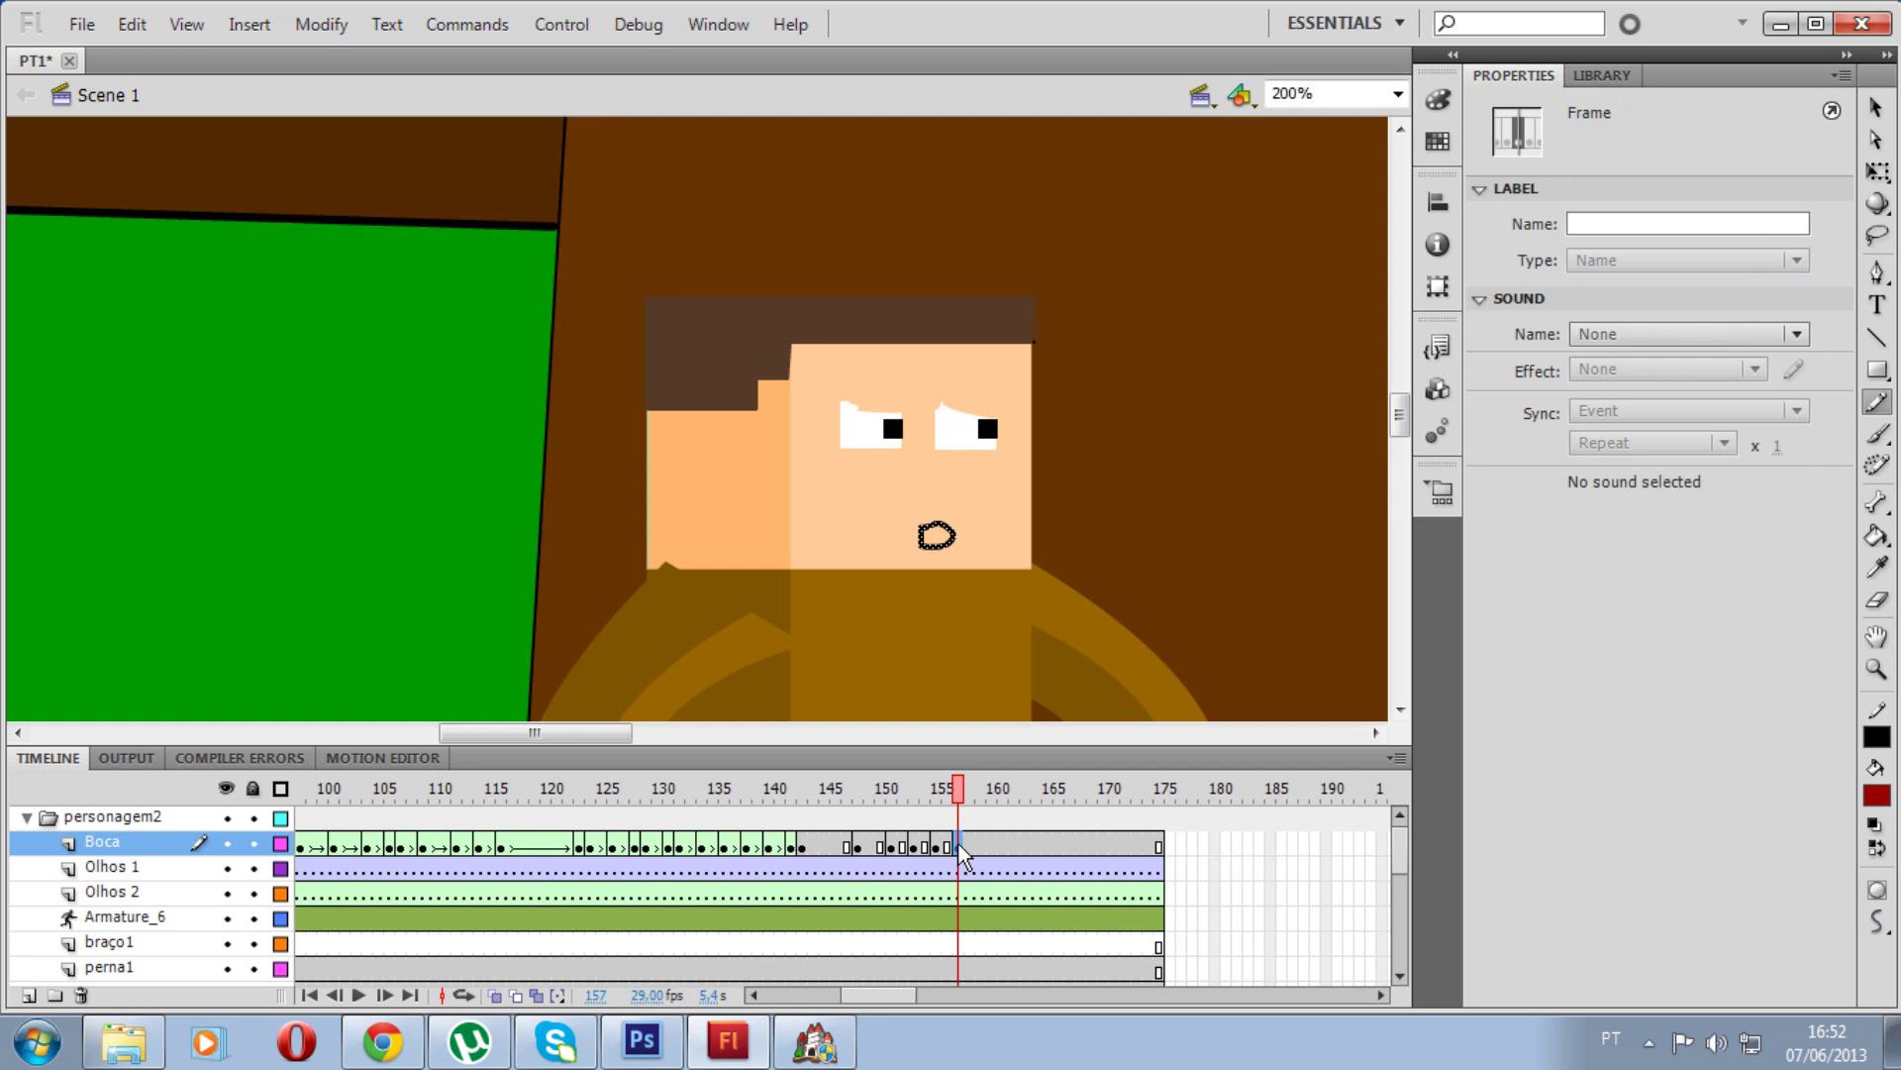
{"action": "left_click", "coordinate": [971, 846]}
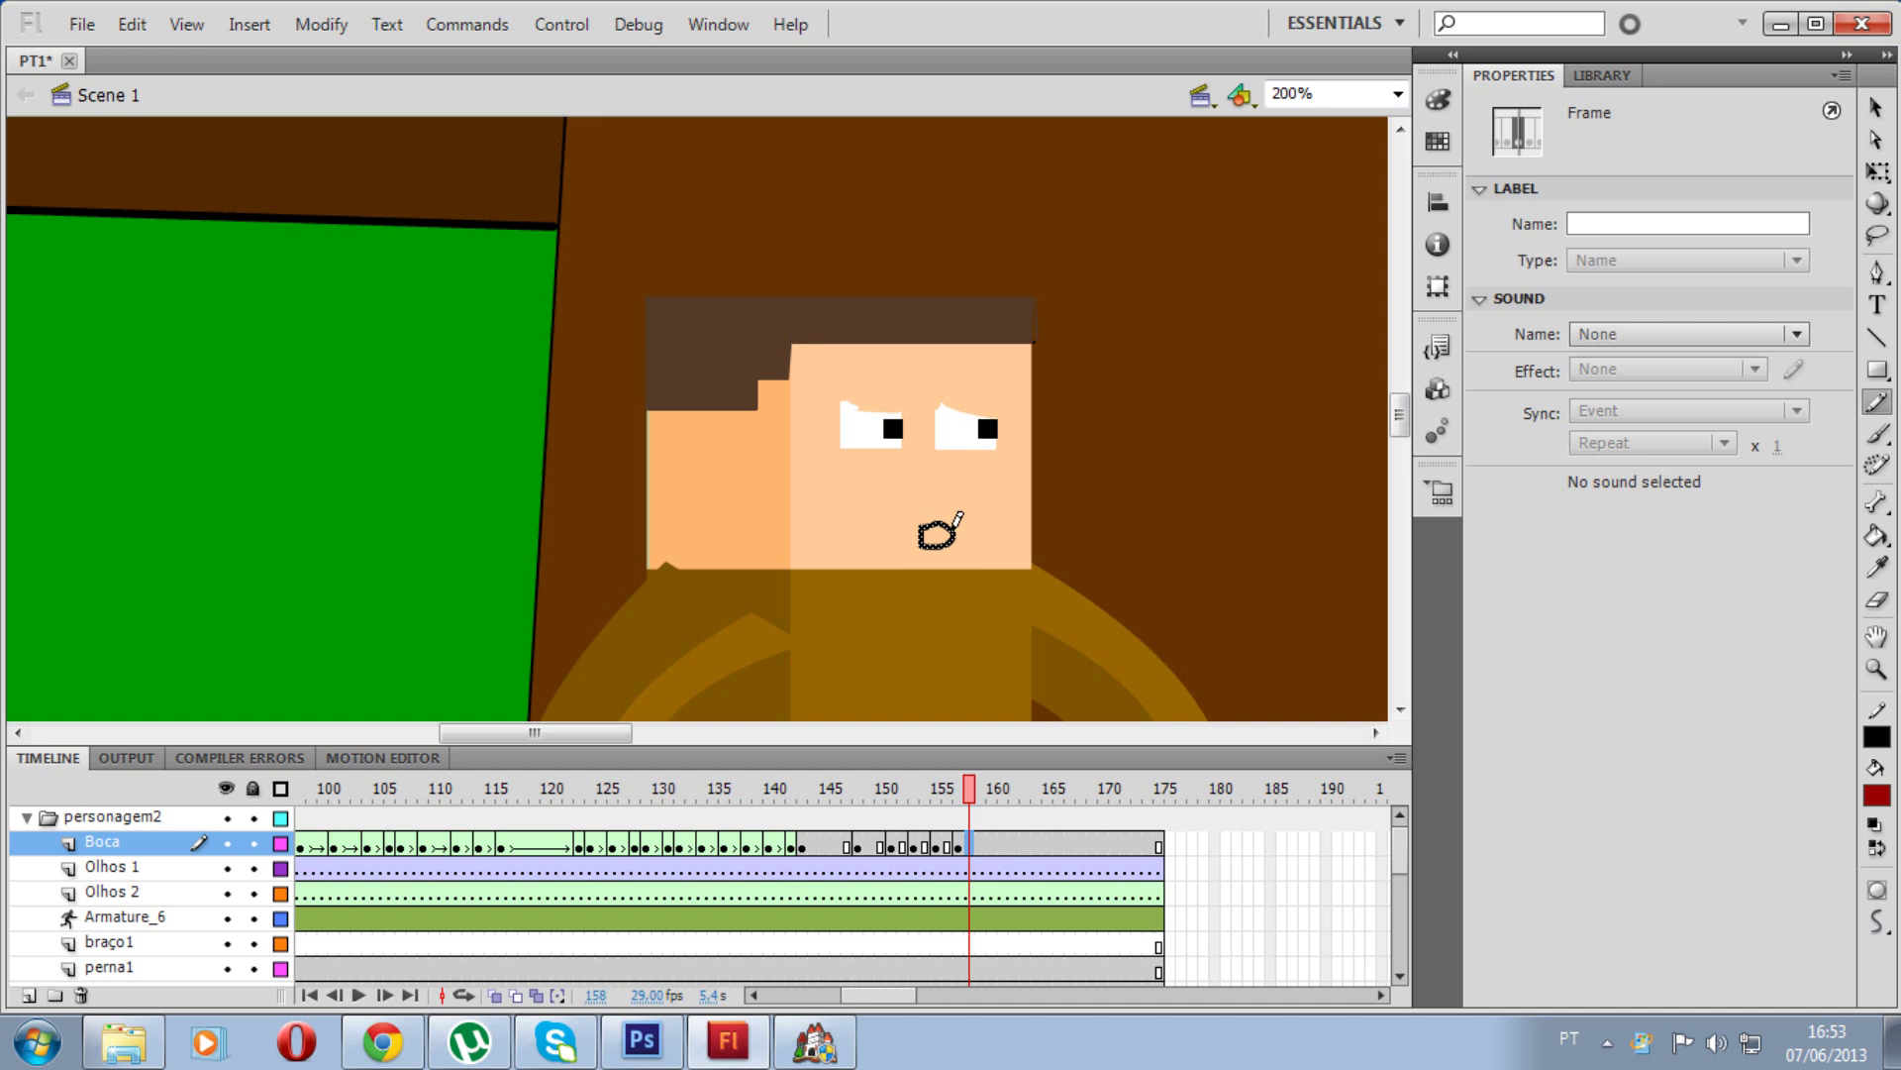
{"action": "left_click", "coordinate": [980, 842]}
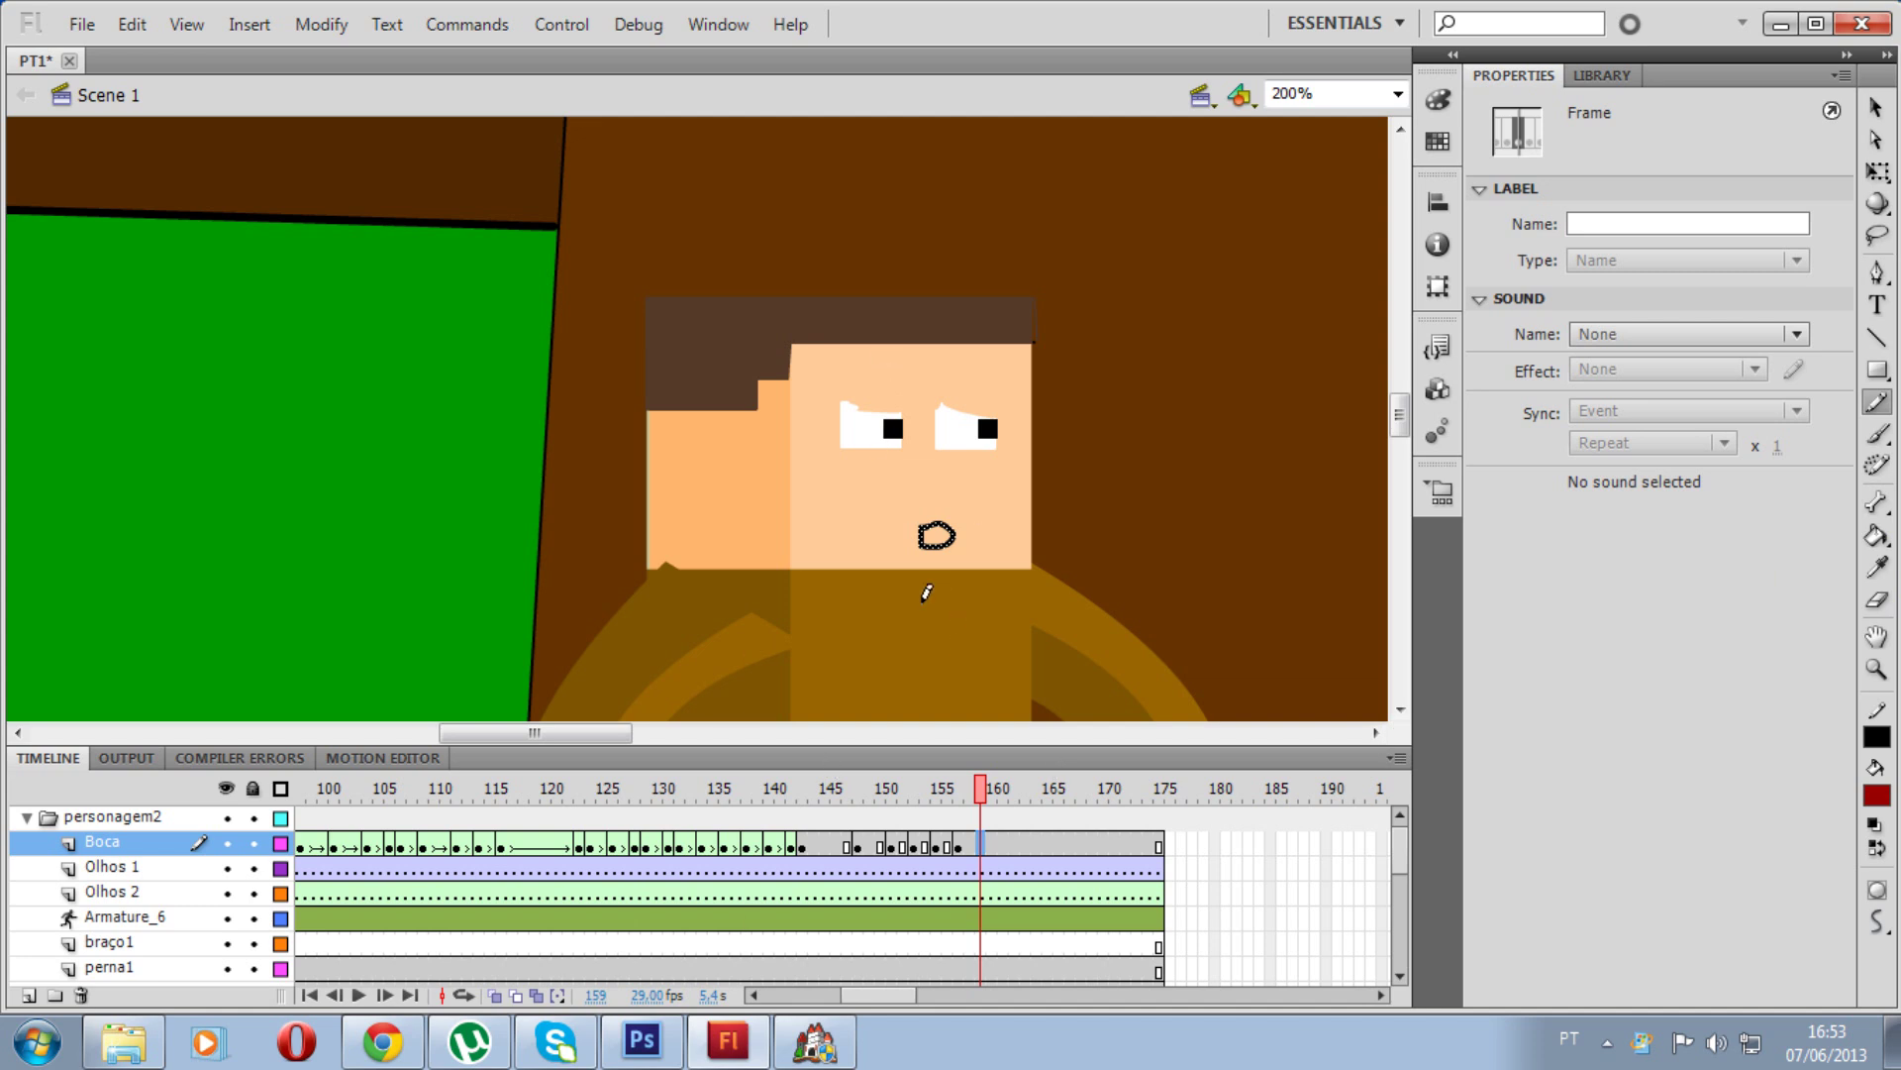
{"action": "key", "text": "Delete"}
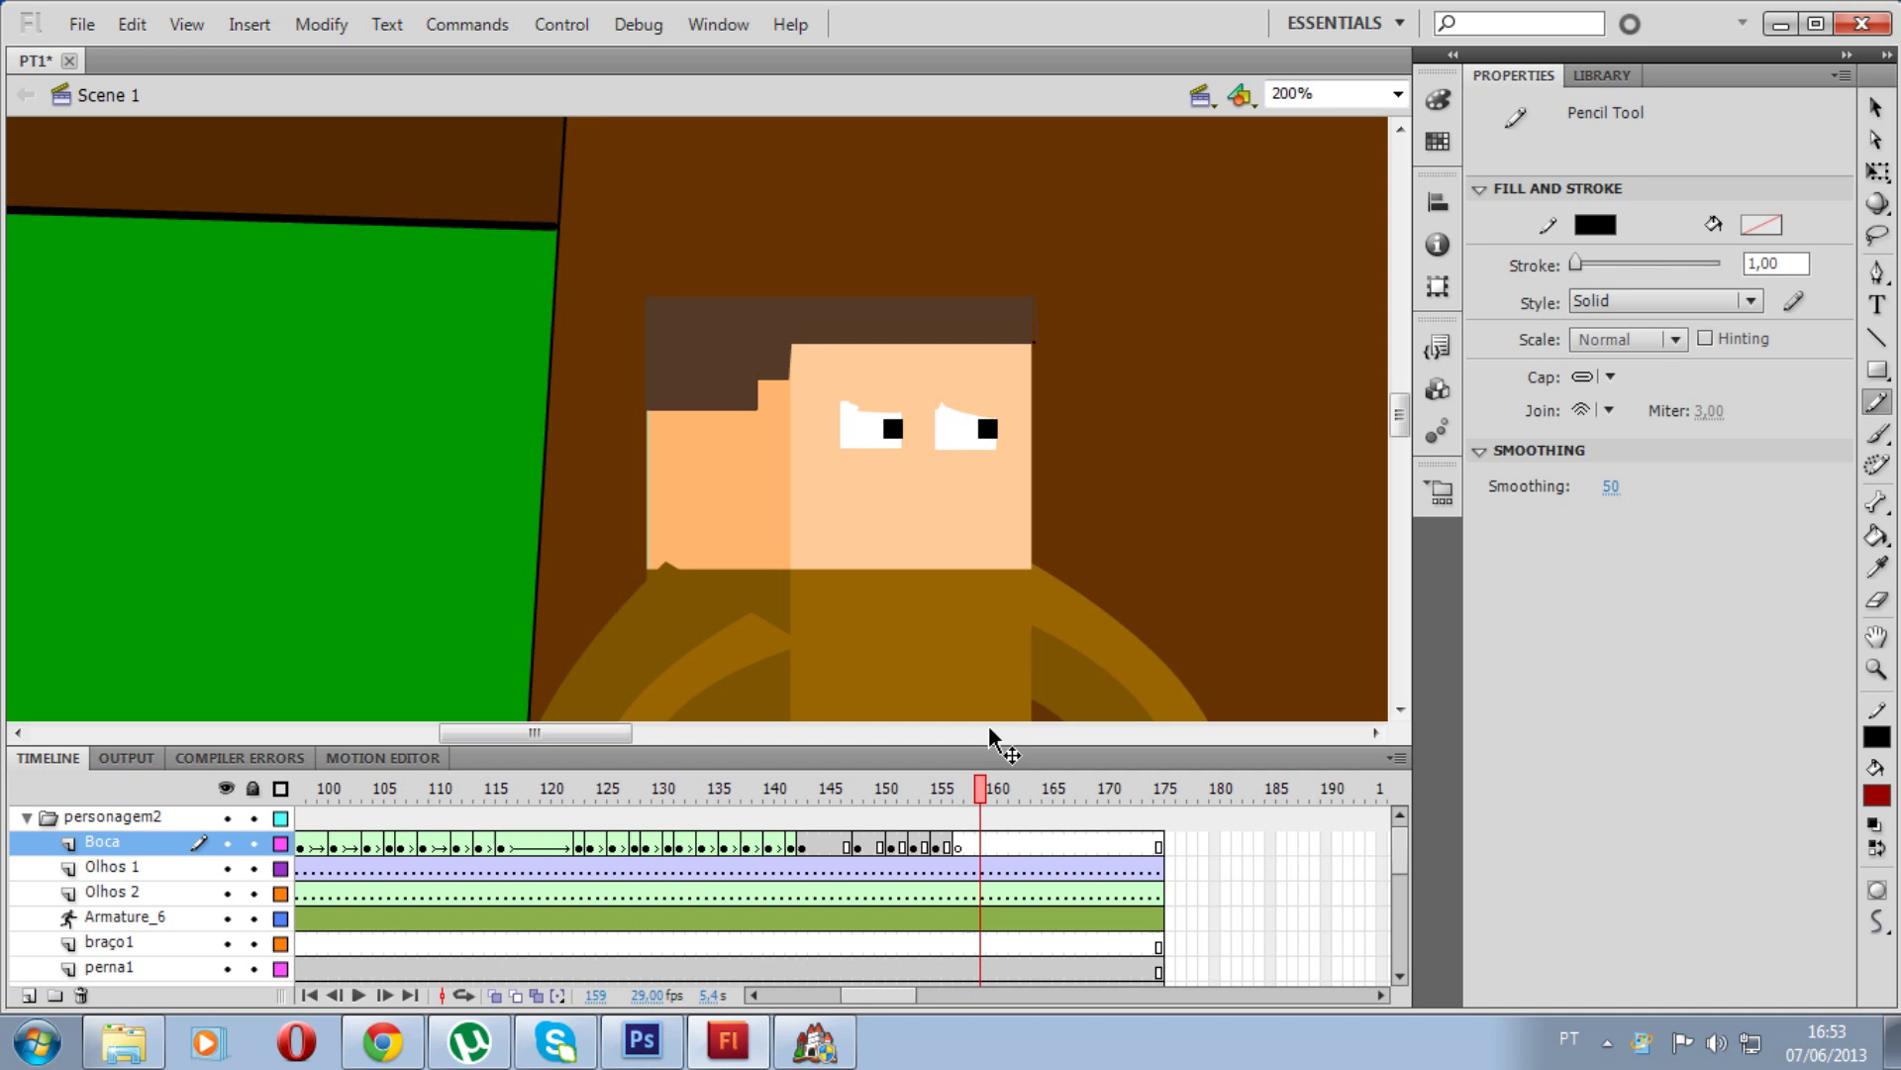
{"action": "left_click", "coordinate": [956, 846]}
{"action": "left_click", "coordinate": [944, 792]}
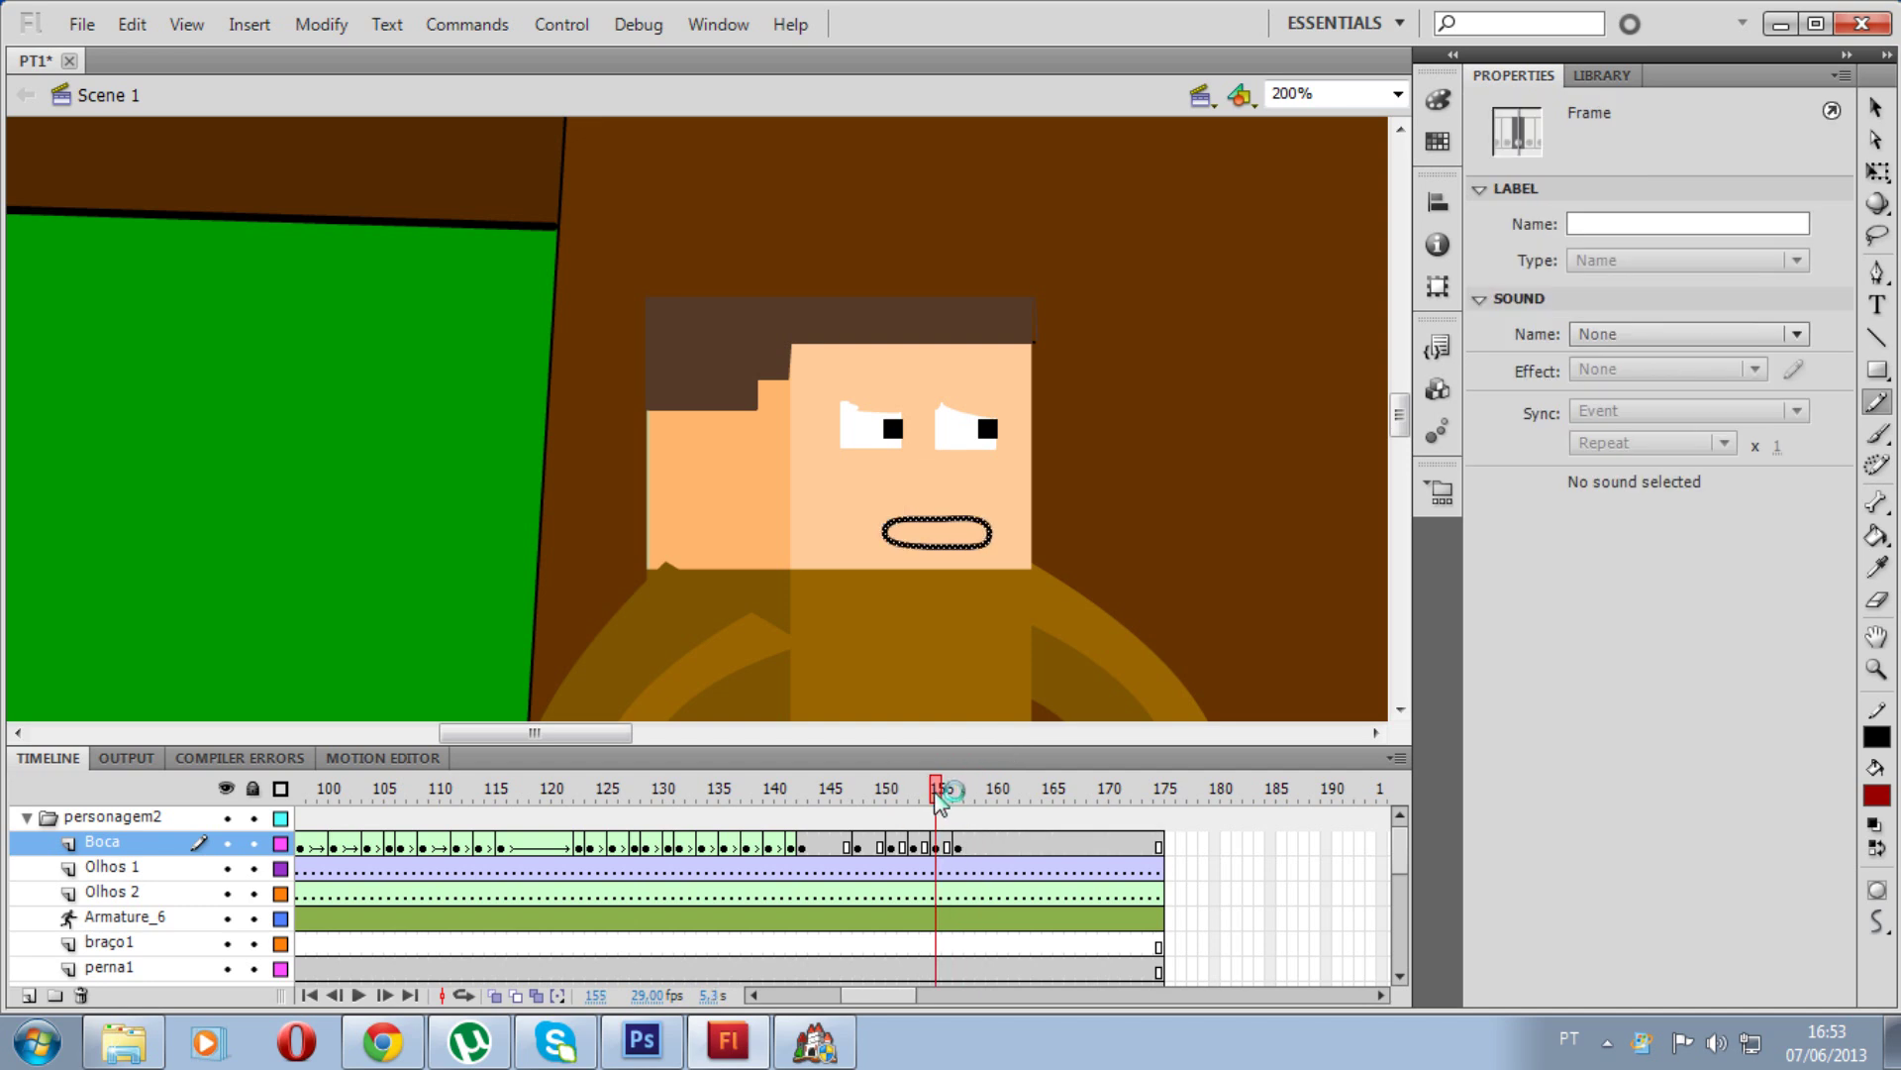
{"action": "left_click", "coordinate": [965, 795]}
{"action": "left_click", "coordinate": [980, 792]}
Step: Insert a keyframe at frame 159 of the Boca layer and replace its mouth with a medium-width oval drawn slightly lower
{"action": "left_click", "coordinate": [985, 840]}
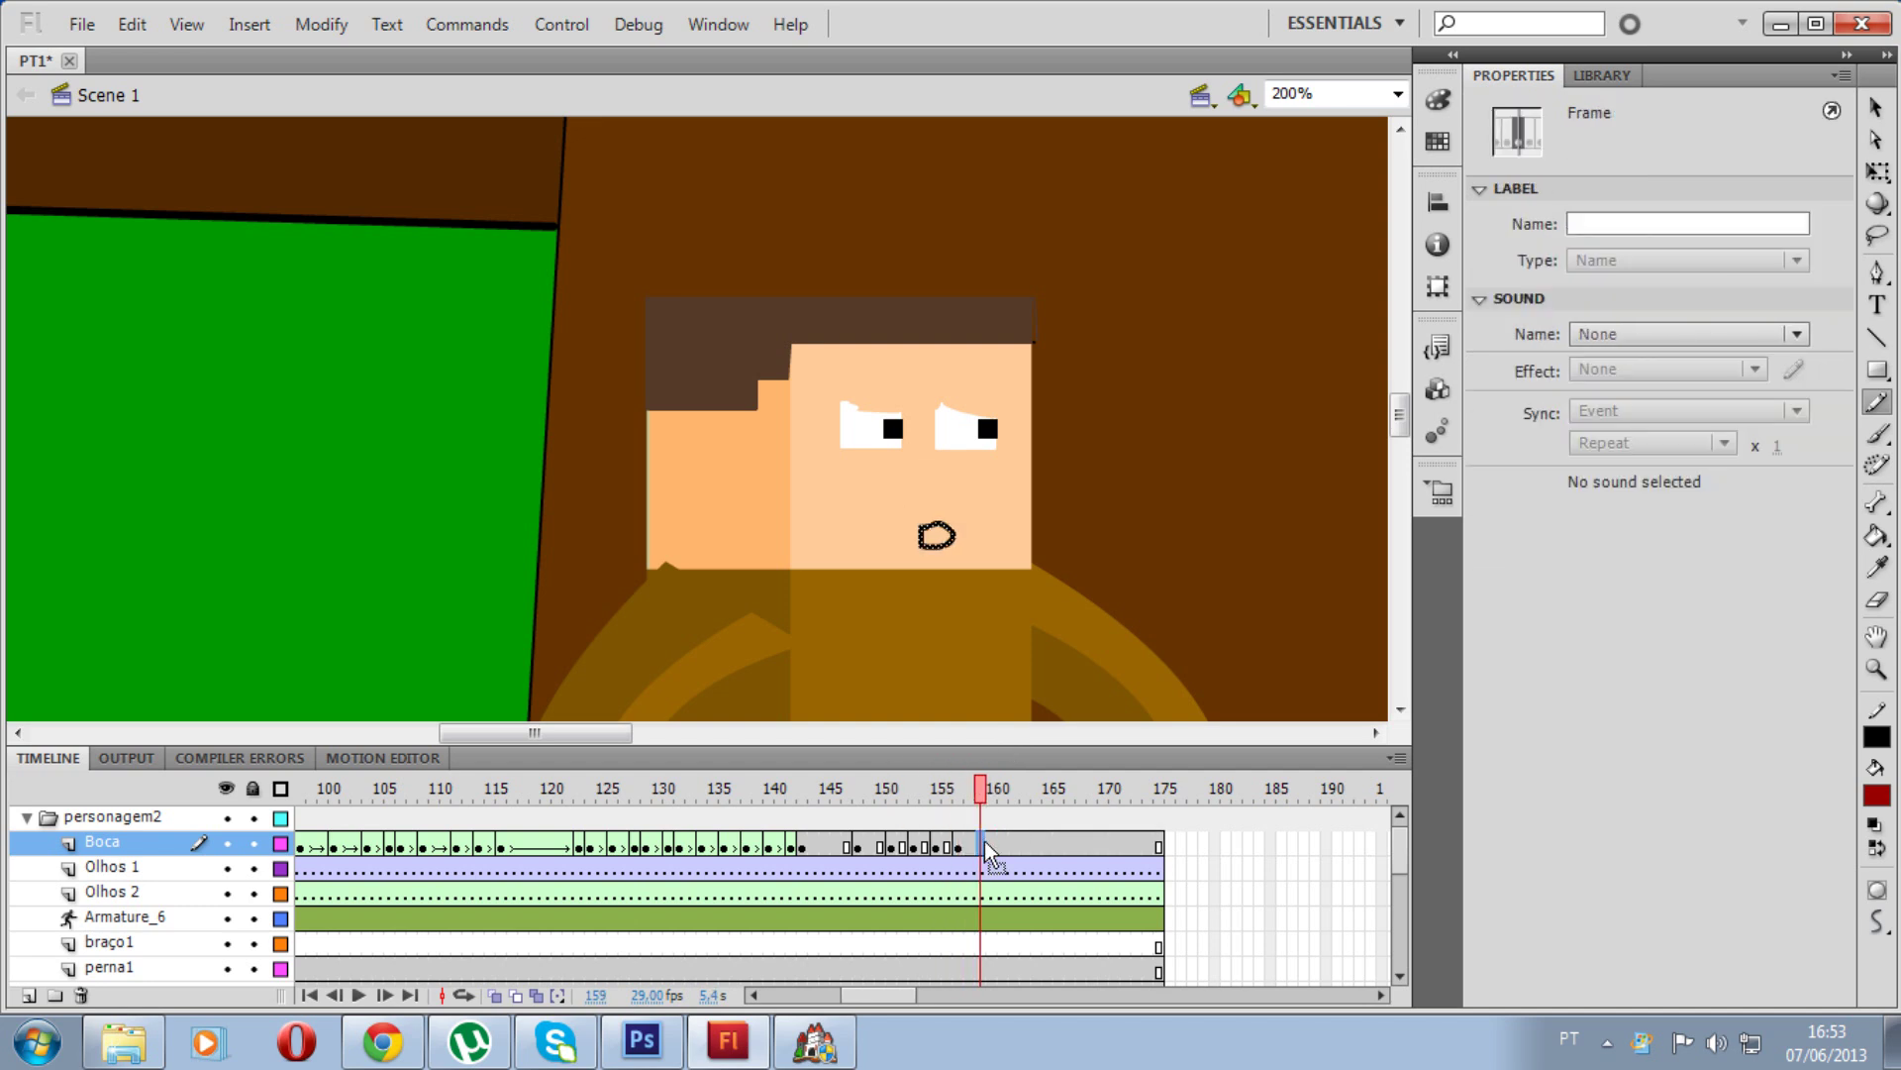
{"action": "right_click", "coordinate": [984, 841]}
{"action": "left_click", "coordinate": [1058, 289]}
{"action": "key", "text": "ctrl+a"}
{"action": "key", "text": "Delete"}
{"action": "mouse_move", "coordinate": [929, 525]}
{"action": "left_mouse_down"}
{"action": "mouse_move", "coordinate": [925, 543]}
{"action": "mouse_move", "coordinate": [965, 535]}
{"action": "mouse_move", "coordinate": [931, 527]}
{"action": "left_mouse_up"}
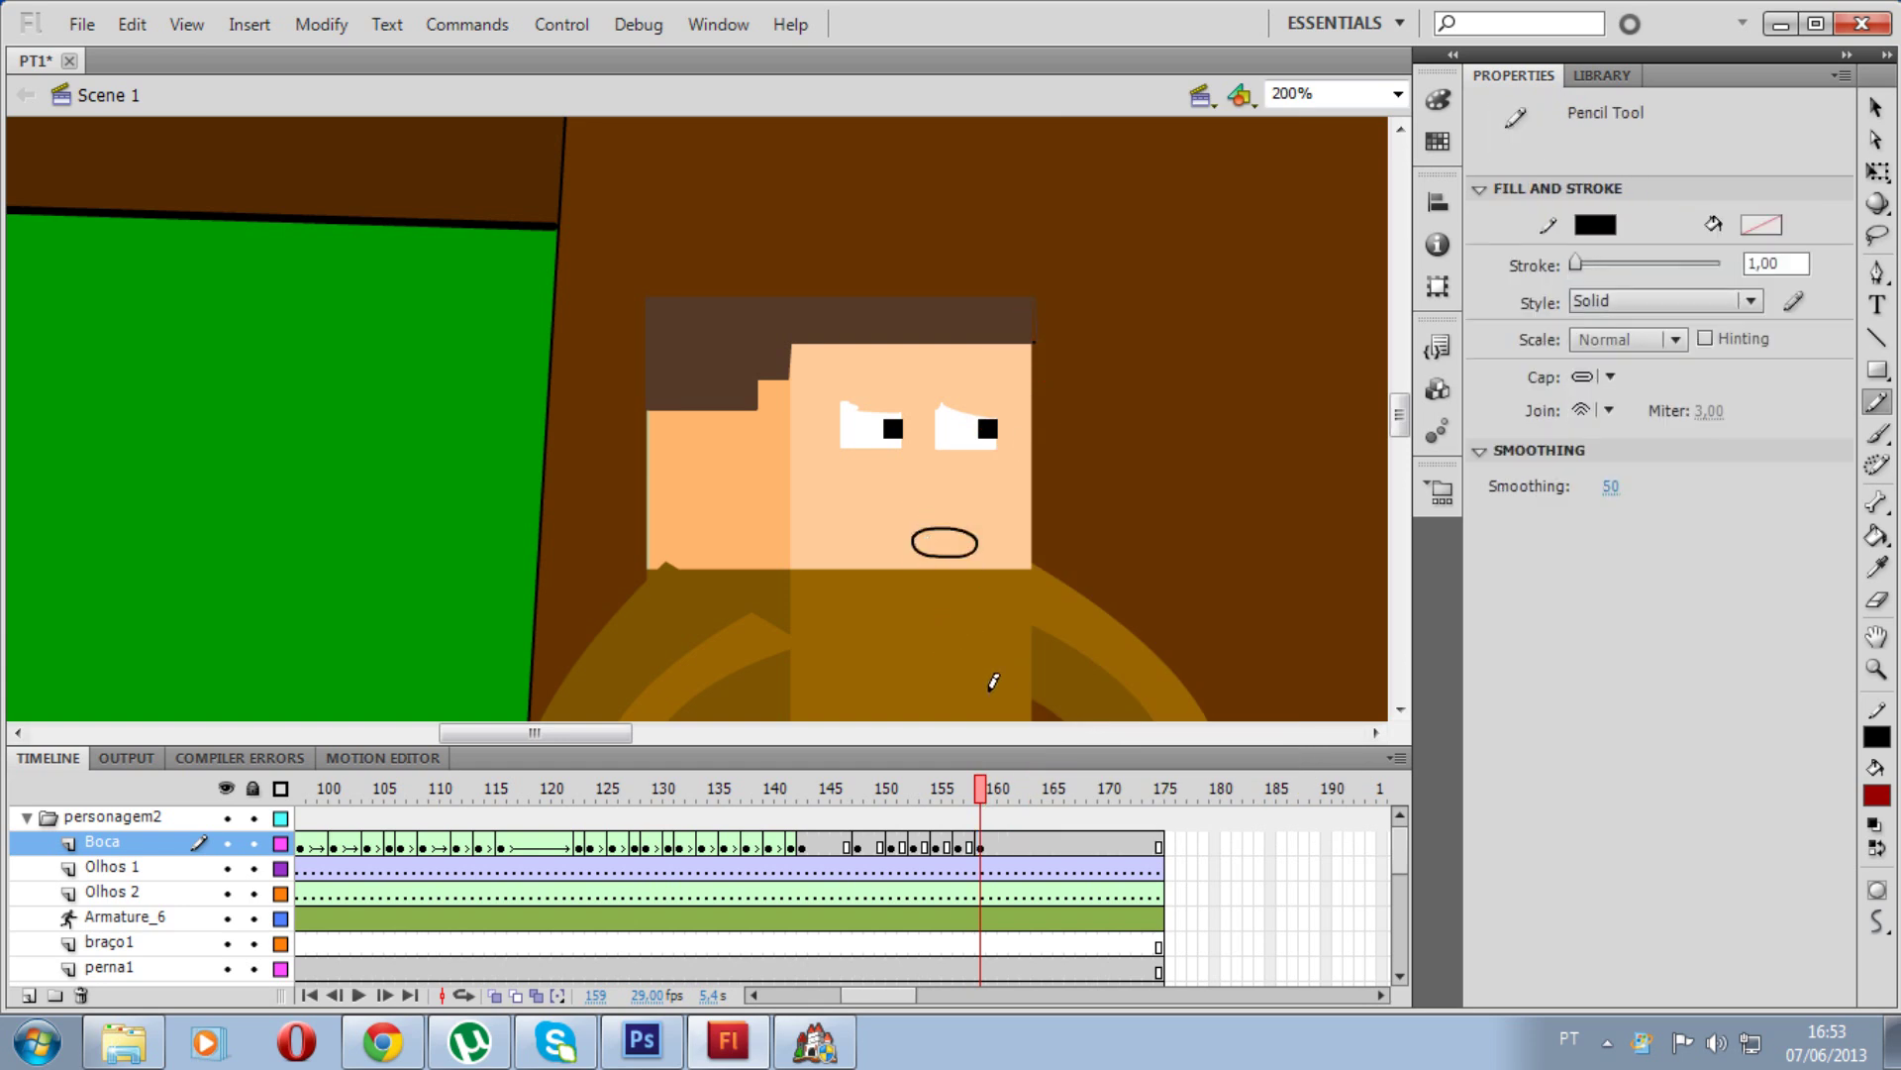
Step: Add a keyframe at frame 161 of the Boca layer and draw a short, nearly flat closed mouth in place of the oval
{"action": "left_click", "coordinate": [1001, 846]}
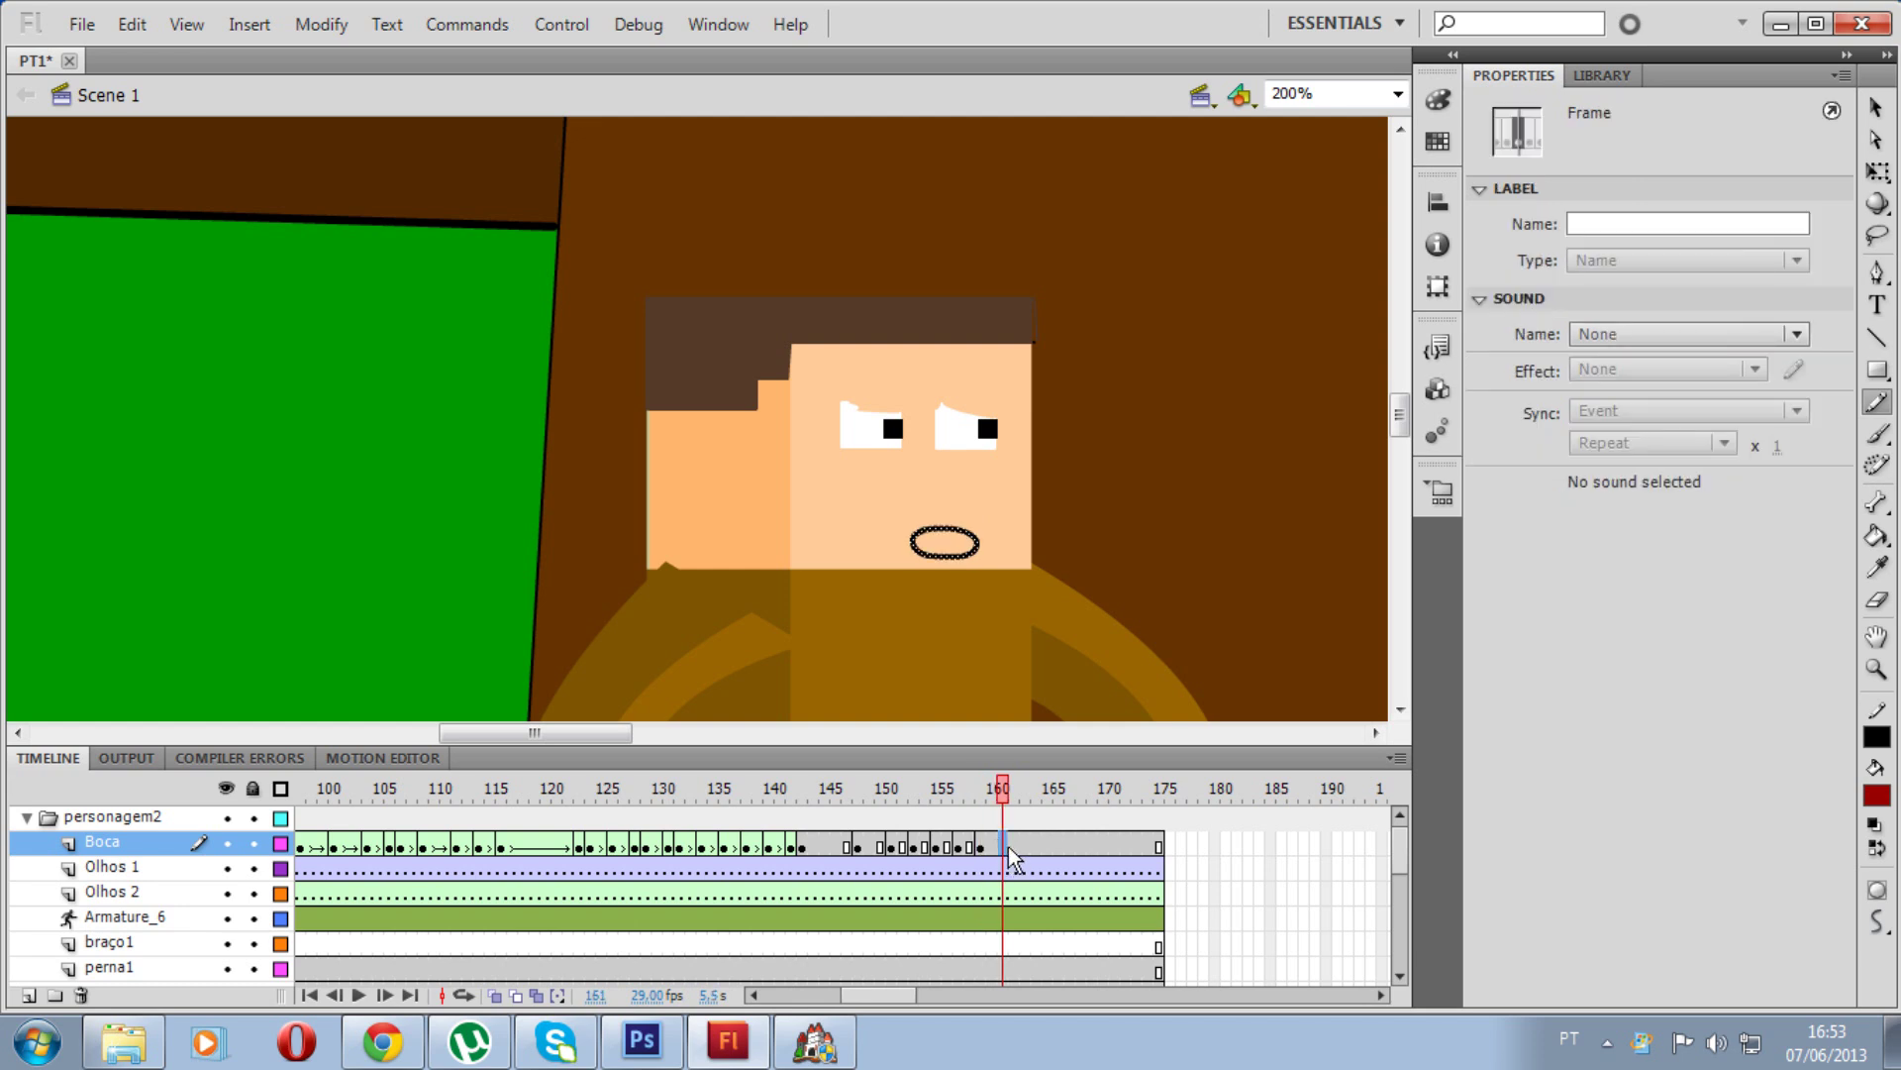
{"action": "right_click", "coordinate": [1011, 858]}
{"action": "left_click", "coordinate": [1082, 318]}
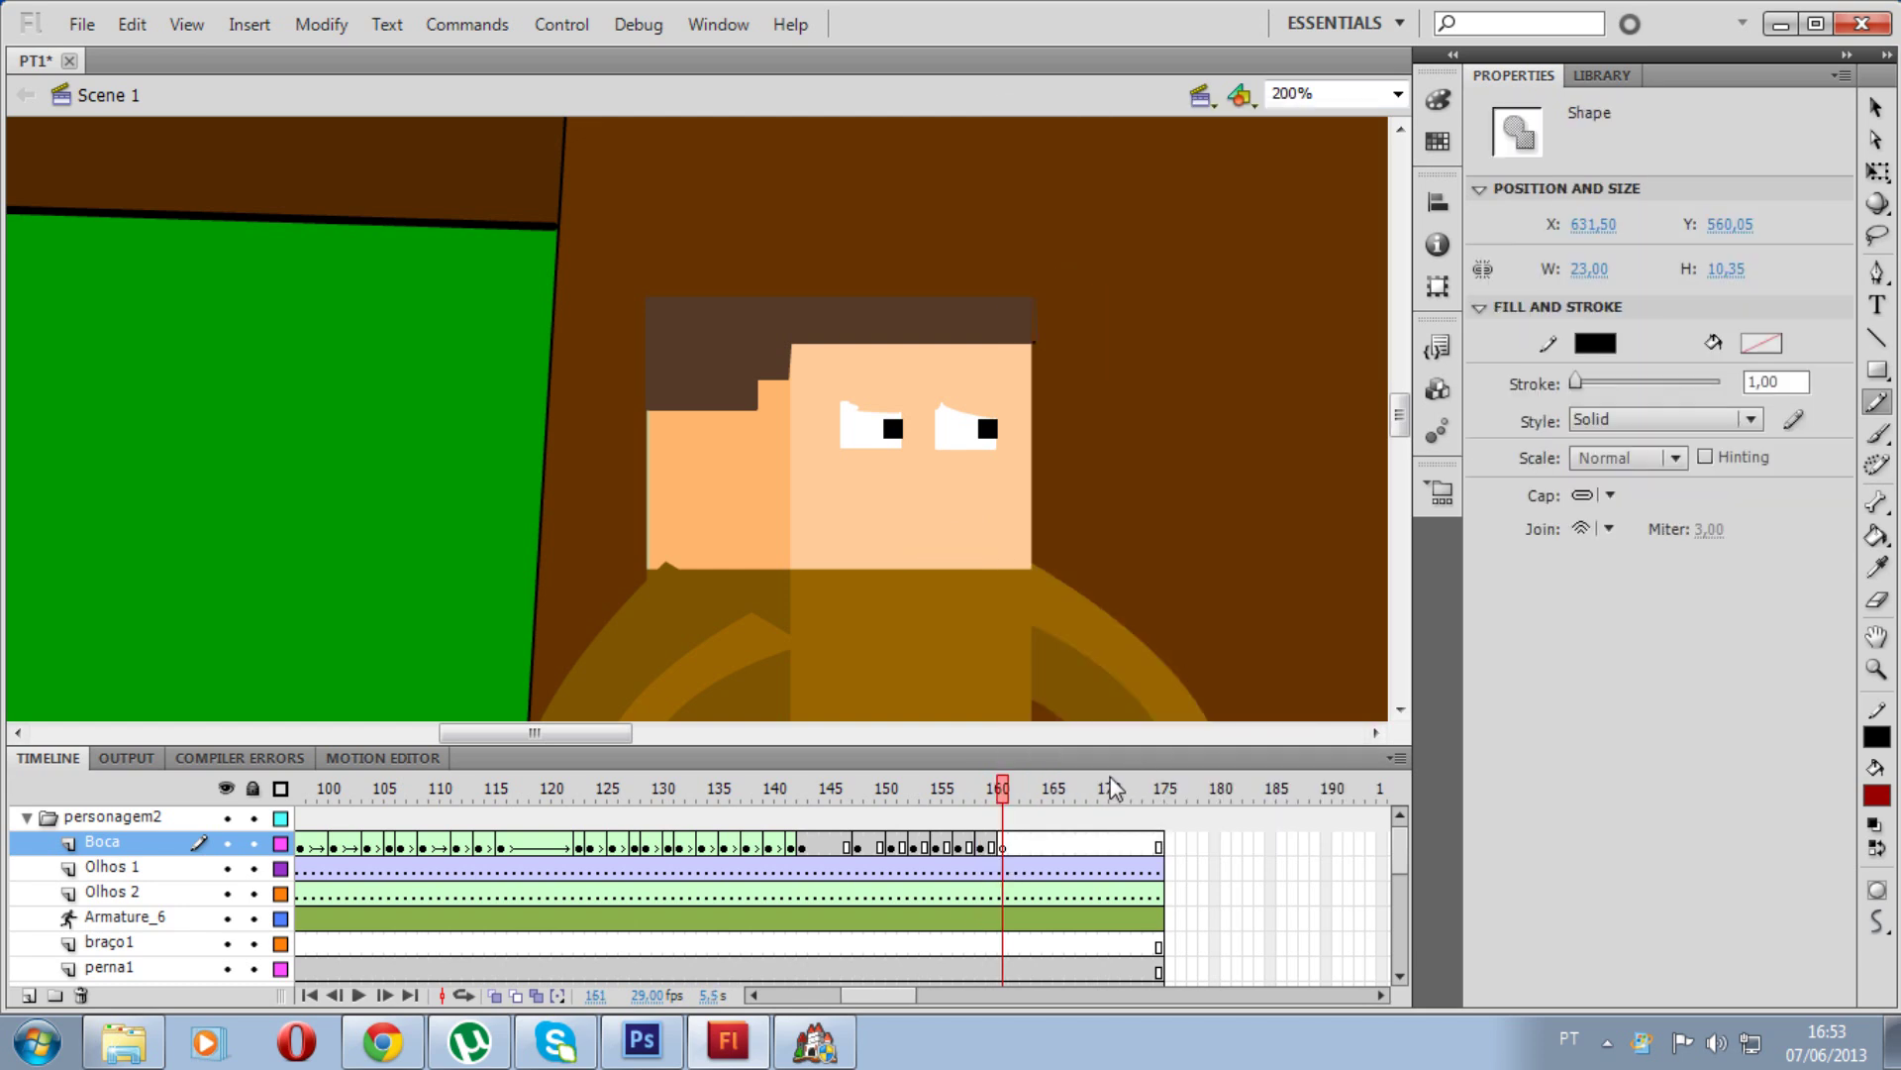
{"action": "left_click", "coordinate": [912, 534]}
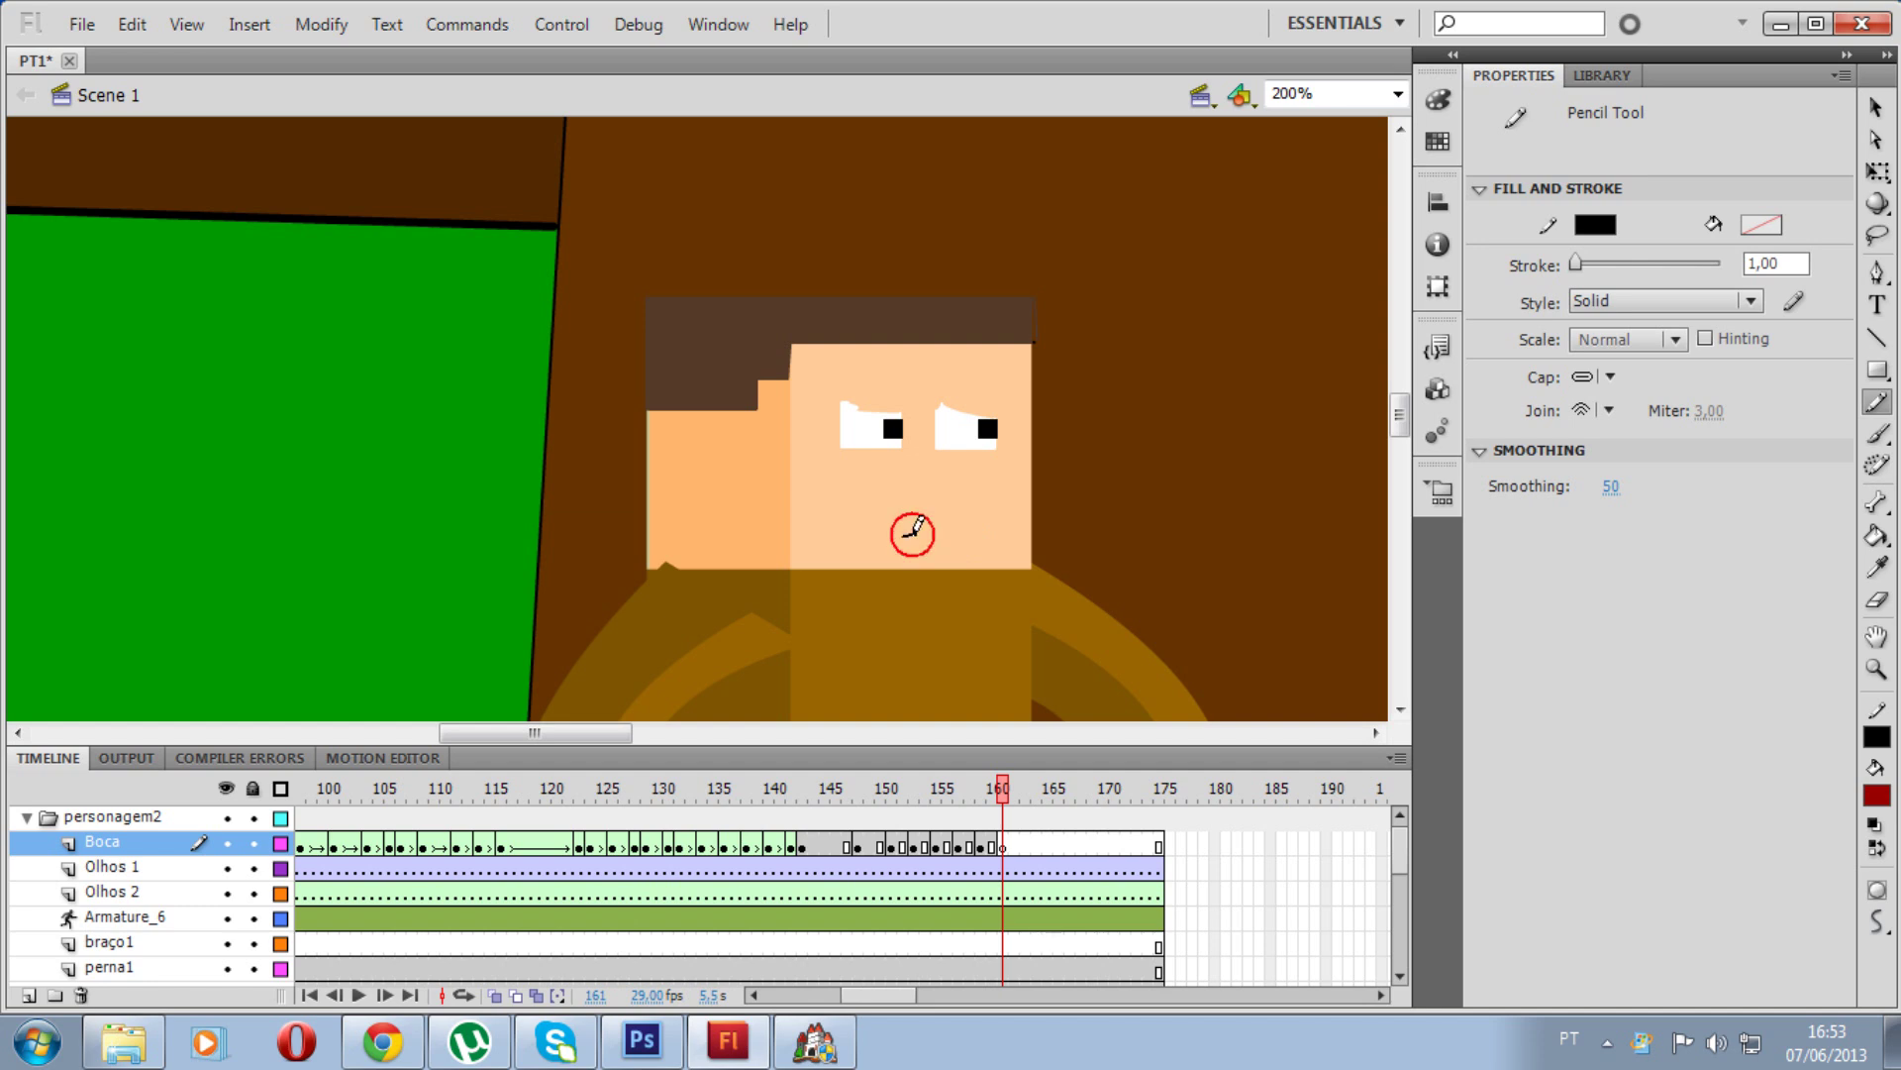
{"action": "left_click_drag", "start_coordinate": [904, 536], "coordinate": [947, 530]}
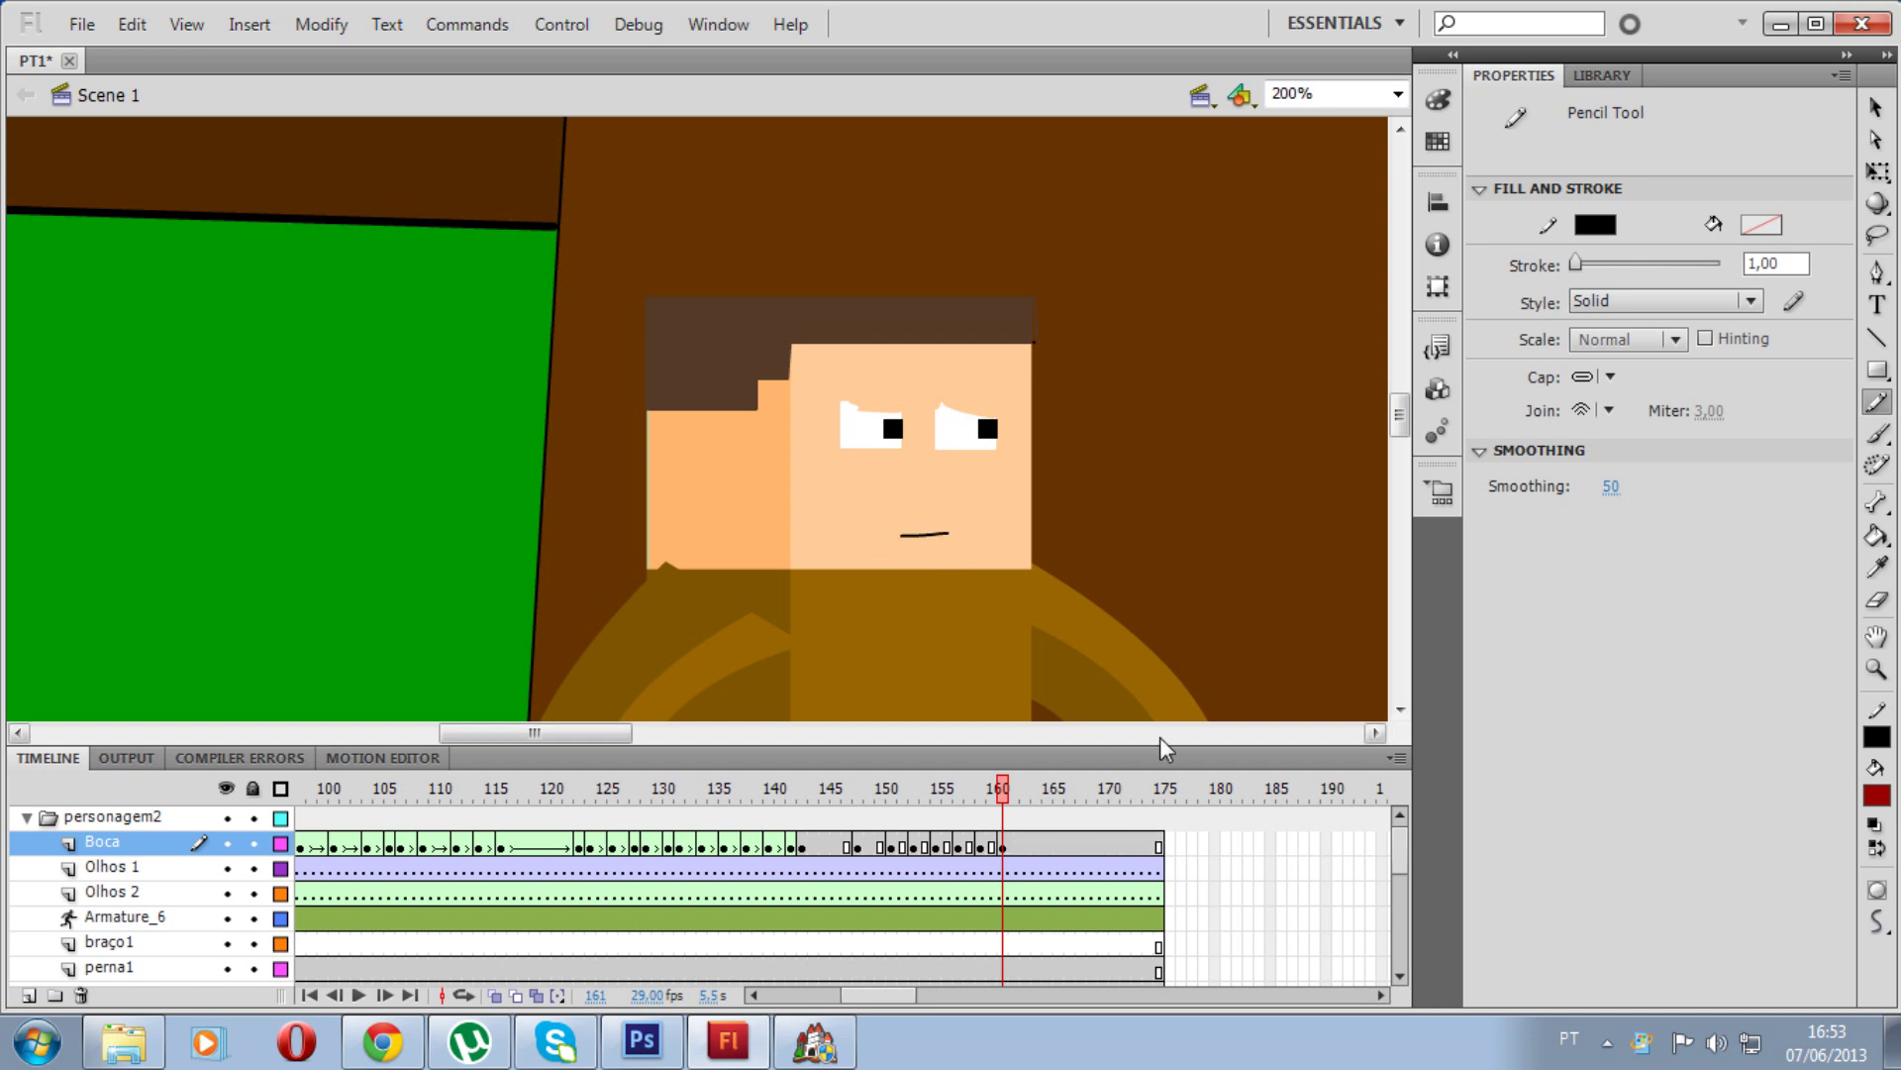
Step: Play back the new mouth animation and scrub through the frames around 147 to 152 to check the mouth shapes
{"action": "mouse_move", "coordinate": [901, 792]}
{"action": "left_mouse_down"}
{"action": "mouse_move", "coordinate": [872, 793]}
{"action": "mouse_move", "coordinate": [965, 796]}
{"action": "mouse_move", "coordinate": [850, 798]}
{"action": "left_mouse_up"}
{"action": "key", "text": "Return"}
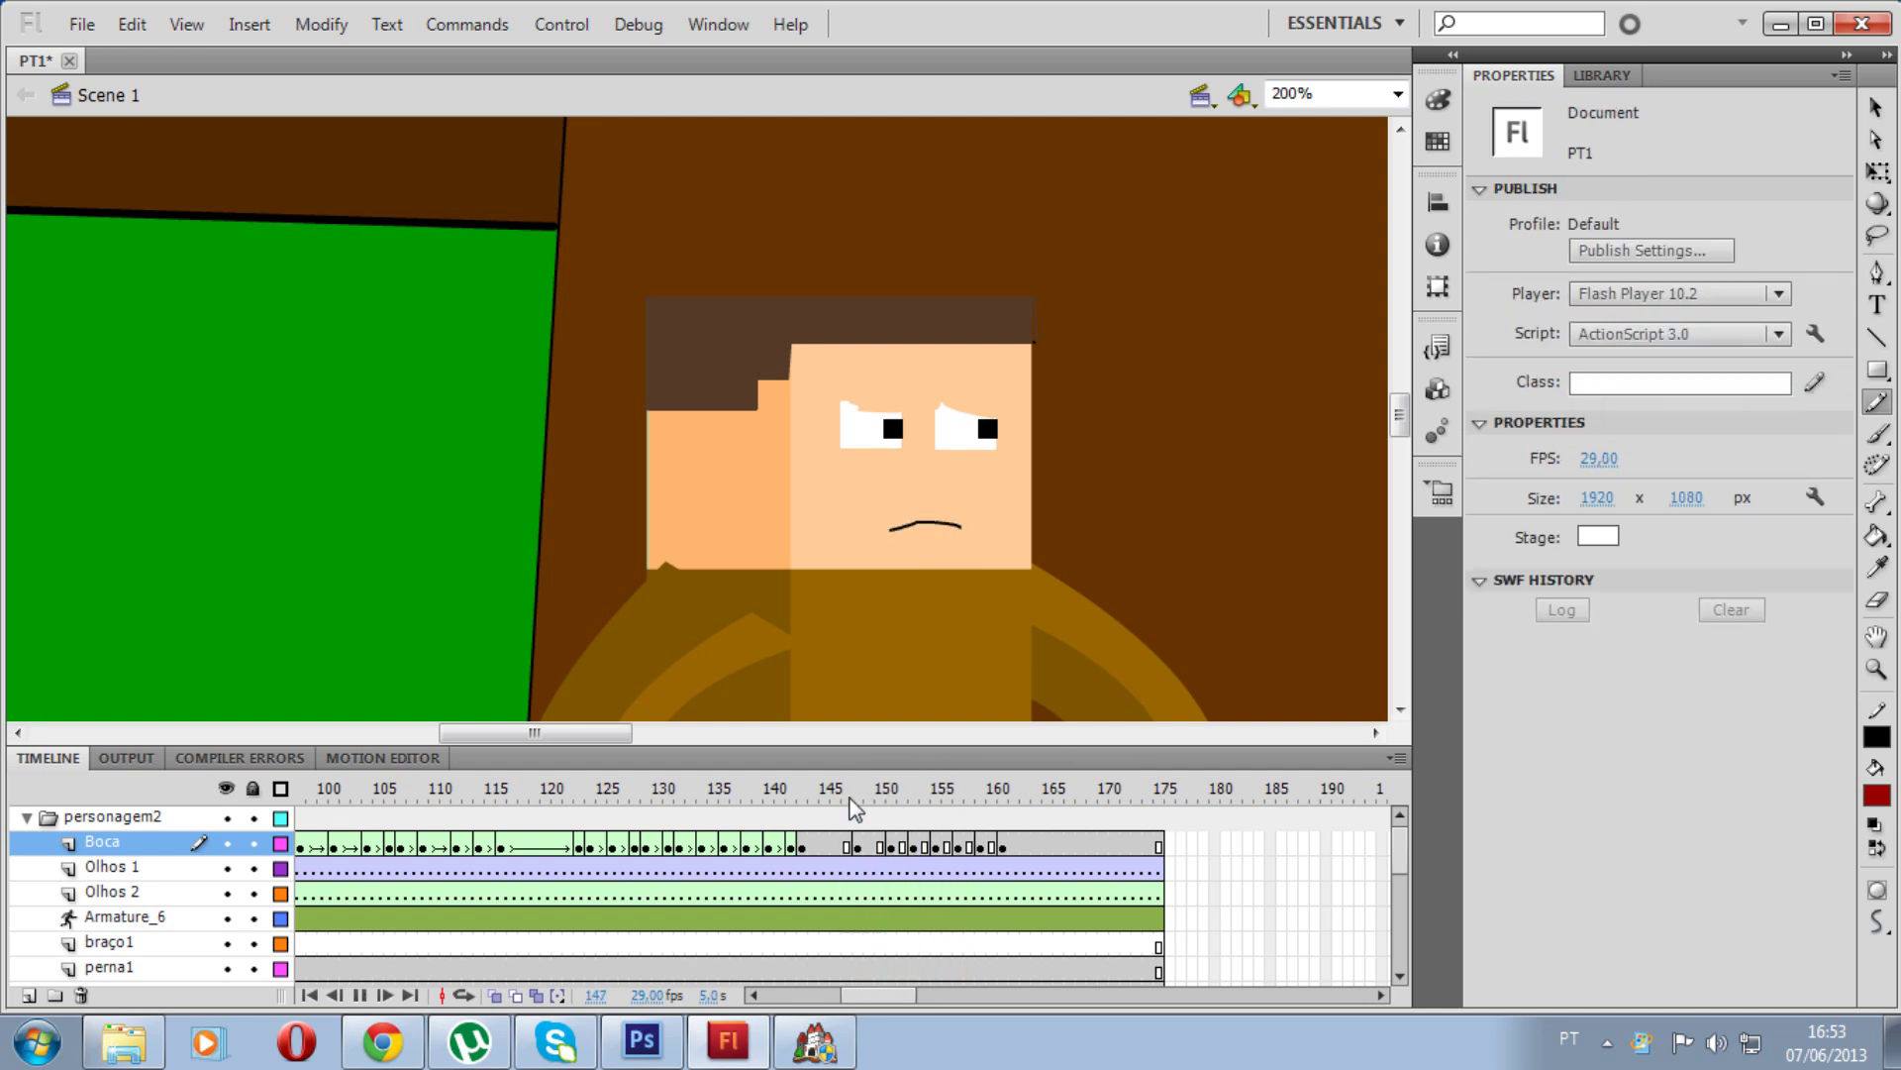
{"action": "mouse_move", "coordinate": [849, 798]}
{"action": "left_mouse_down"}
{"action": "mouse_move", "coordinate": [1075, 798]}
{"action": "mouse_move", "coordinate": [806, 798]}
{"action": "mouse_move", "coordinate": [947, 800]}
{"action": "mouse_move", "coordinate": [904, 798]}
{"action": "left_mouse_up"}
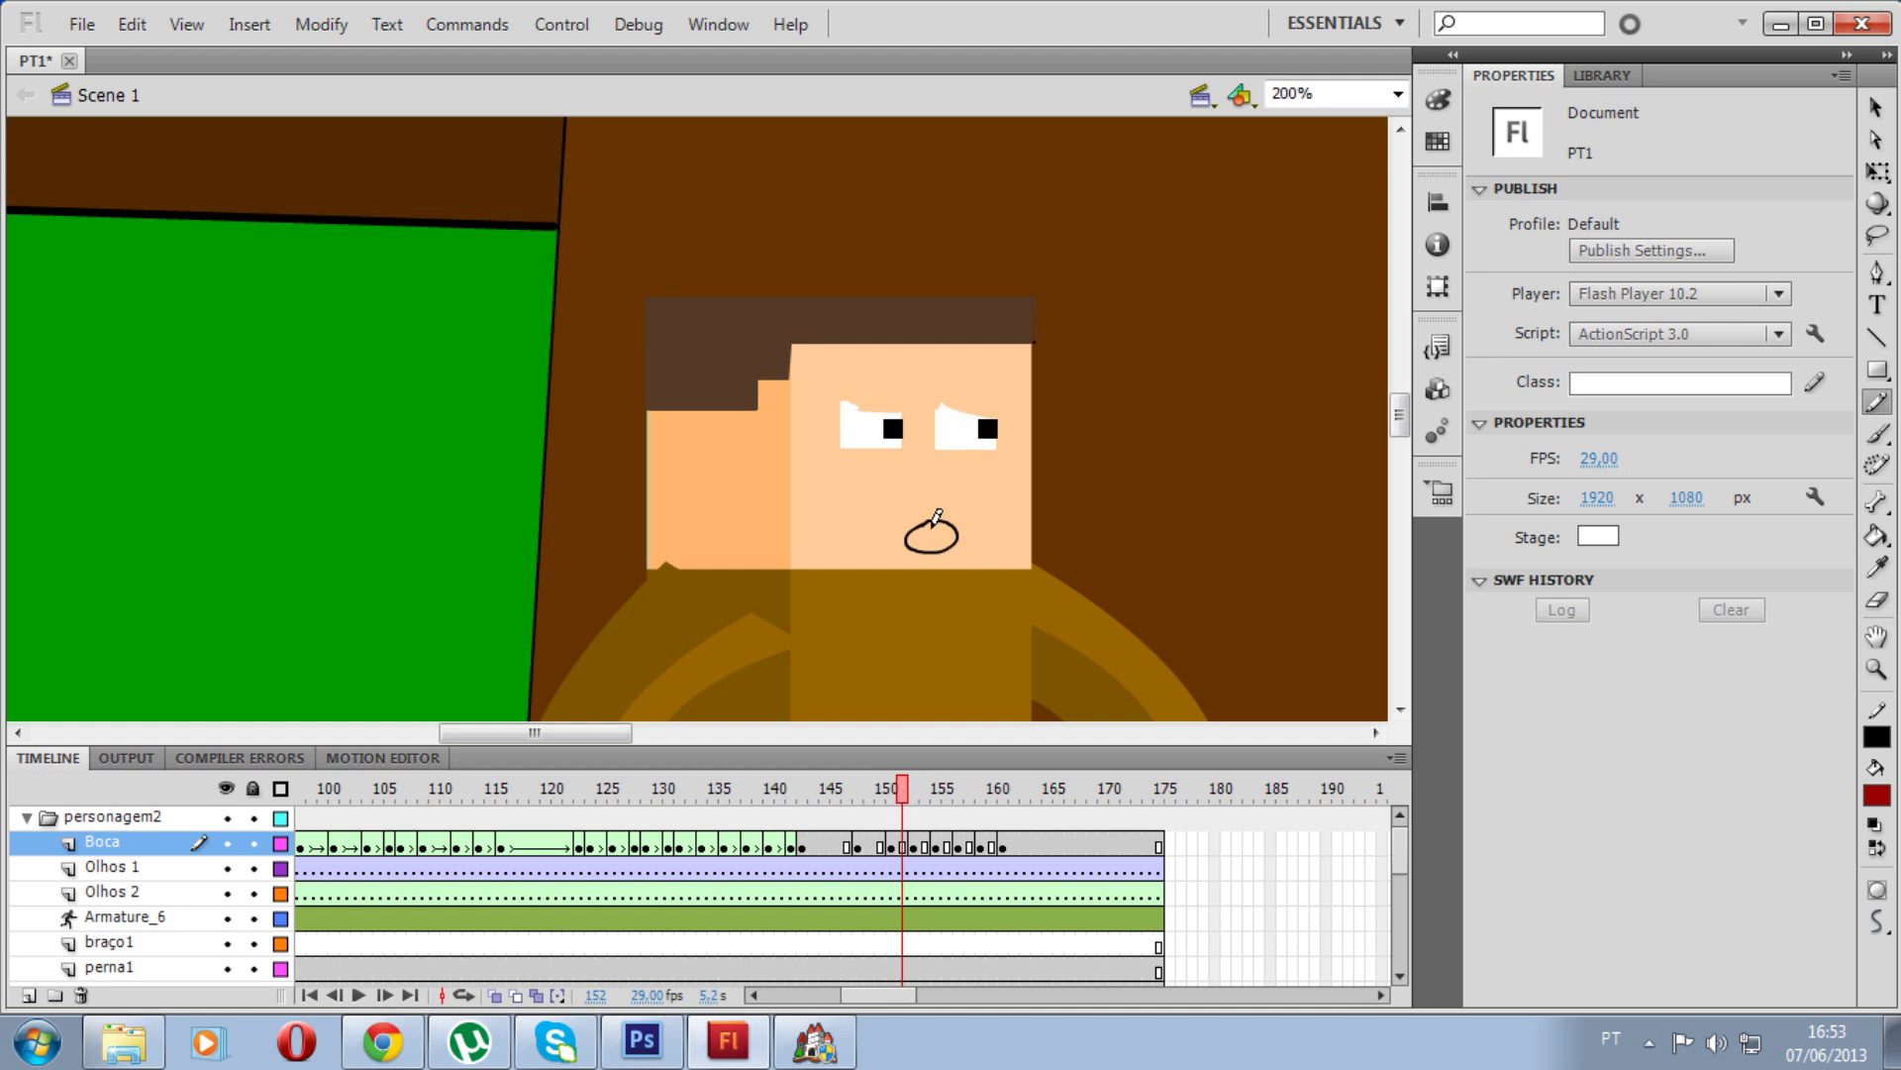
{"action": "left_click", "coordinate": [891, 844]}
{"action": "left_click_drag", "start_coordinate": [854, 790], "coordinate": [894, 792]}
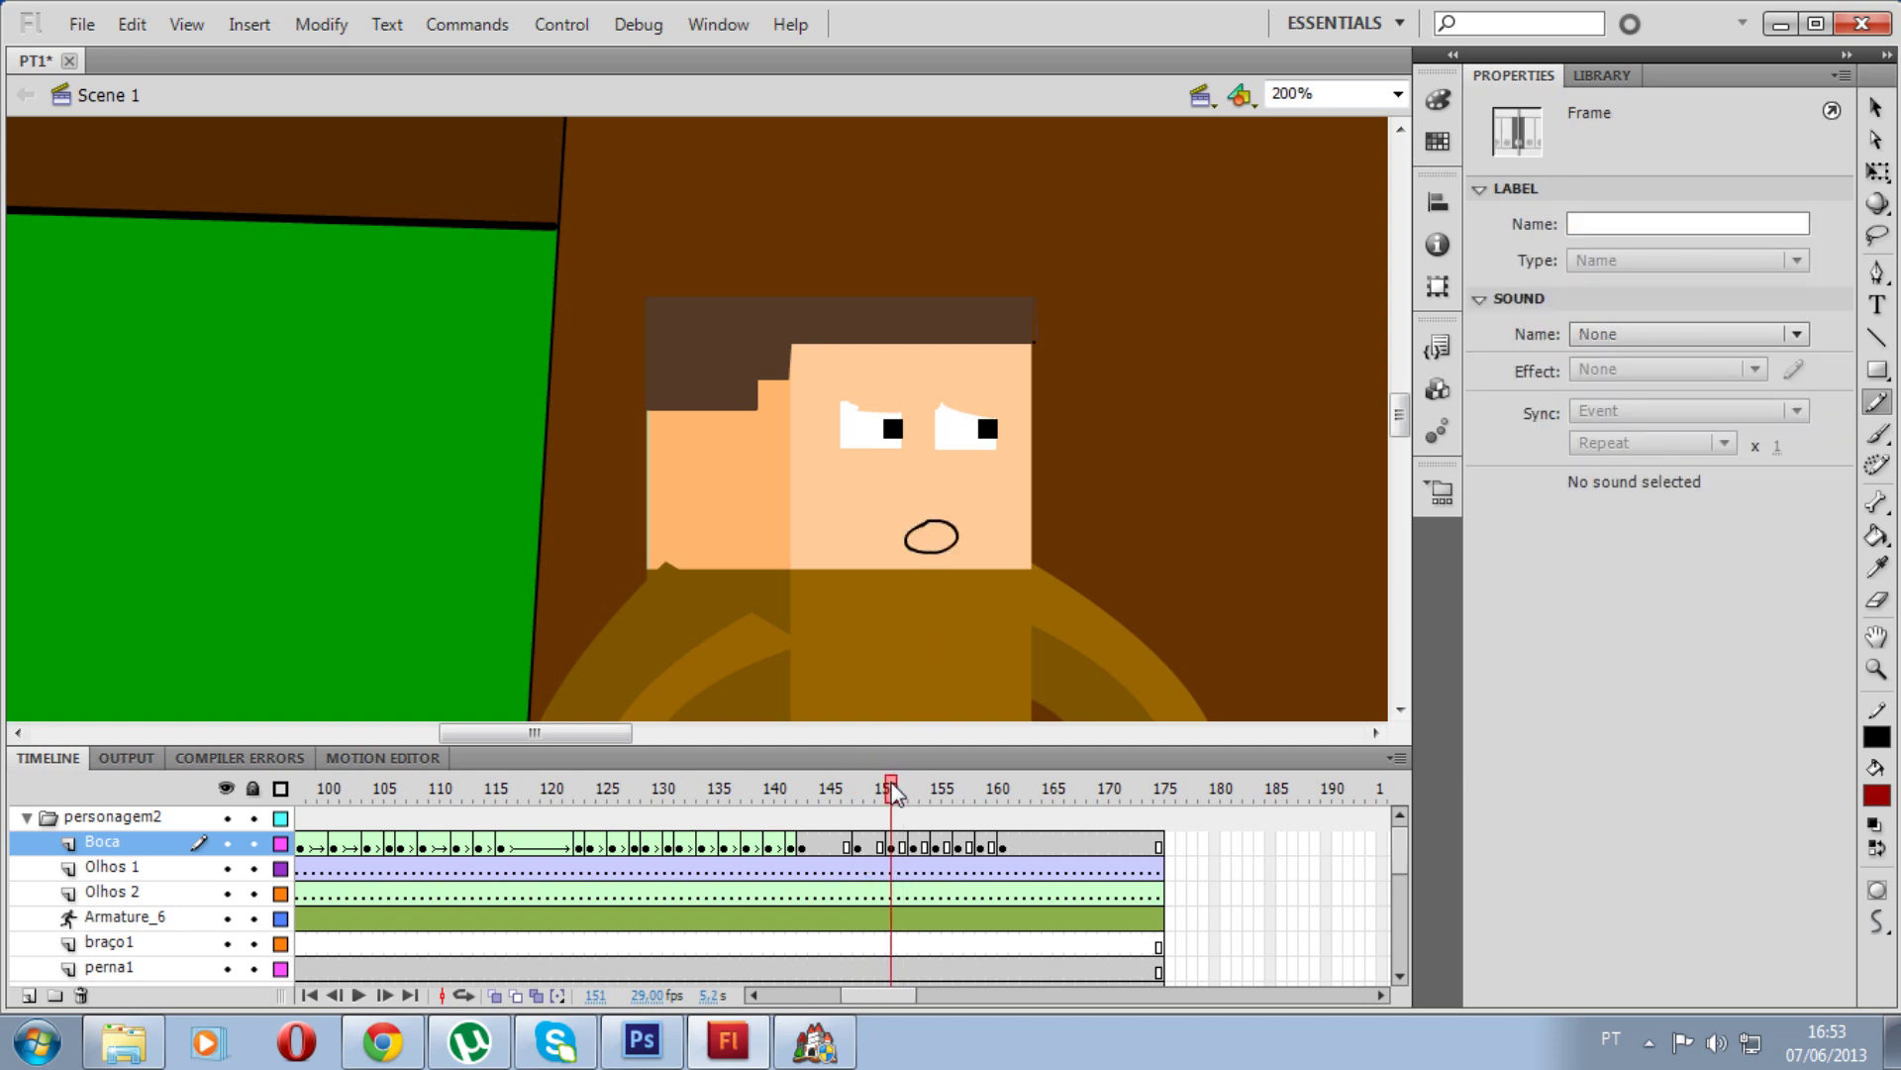
Step: Fill the open mouth at frame 151 of the Boca layer with dark red #990000 using the Paint Bucket
{"action": "left_click", "coordinate": [890, 845]}
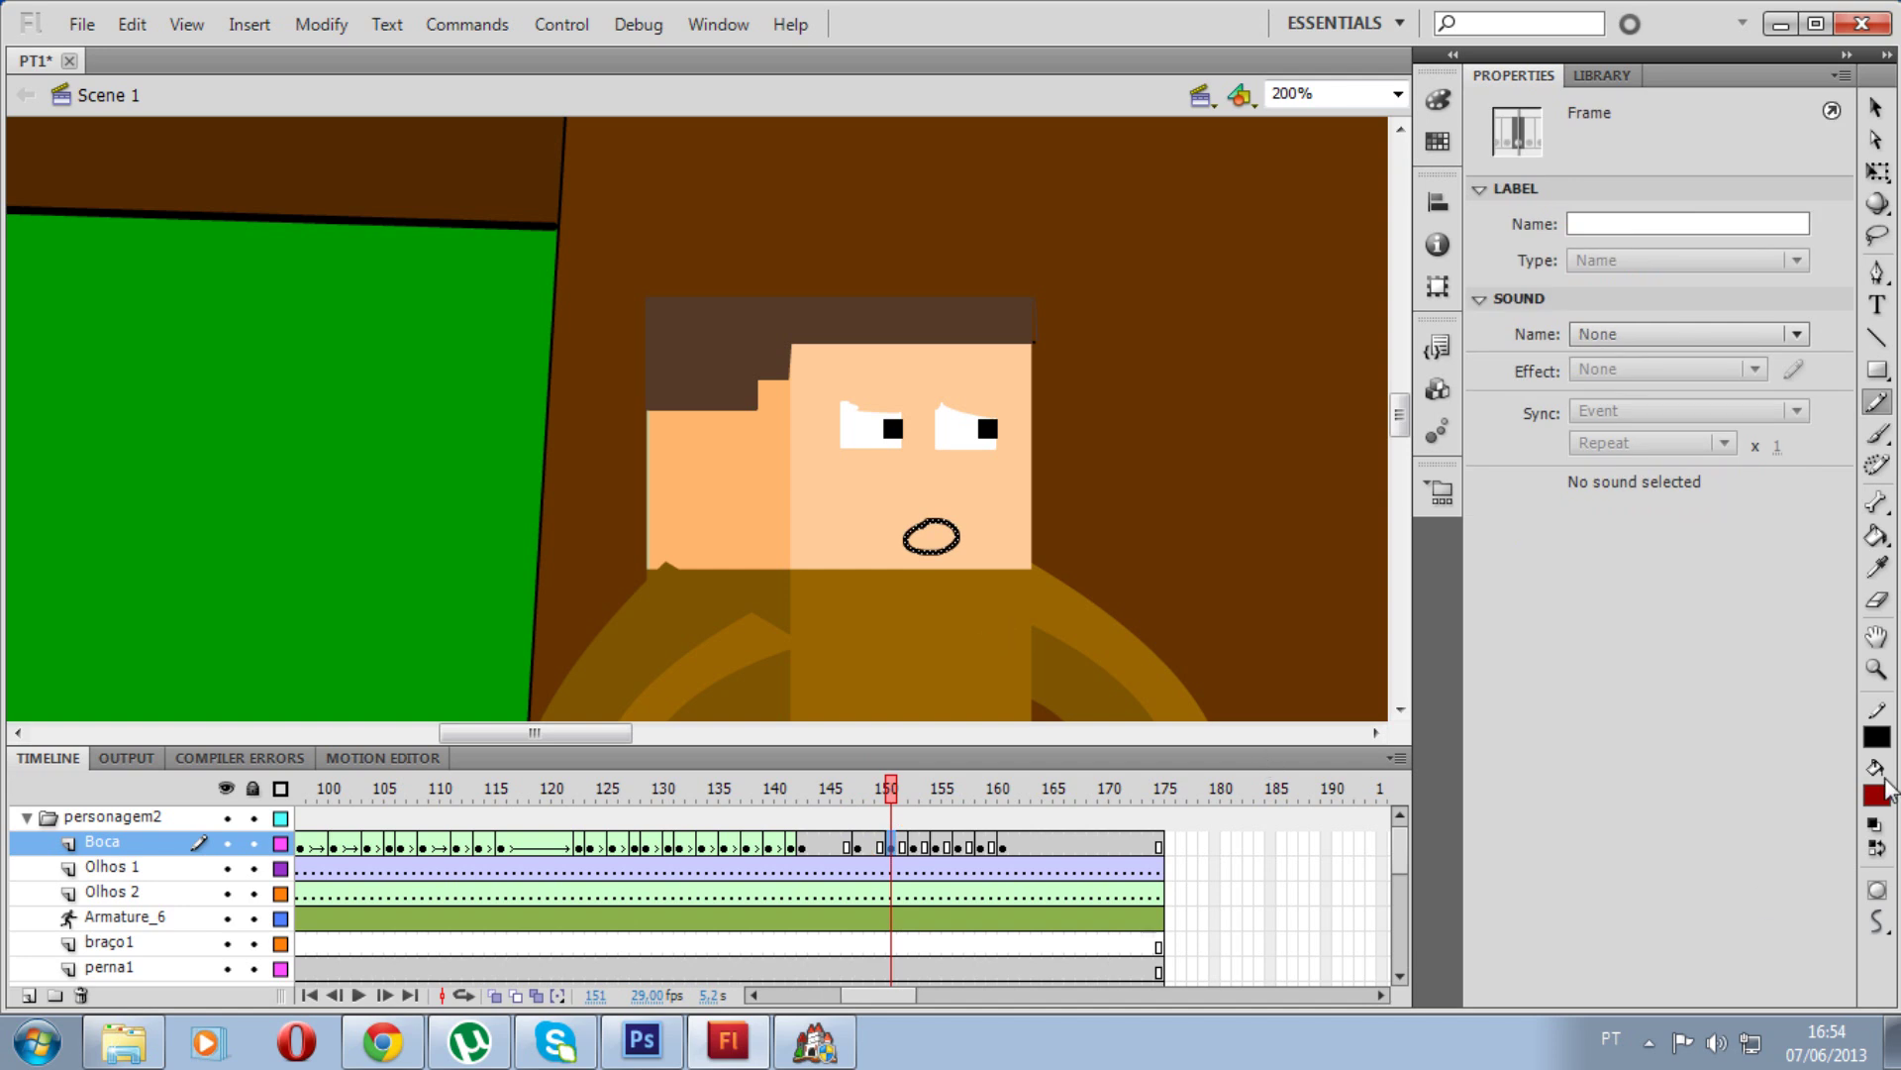
{"action": "left_click", "coordinate": [1871, 540]}
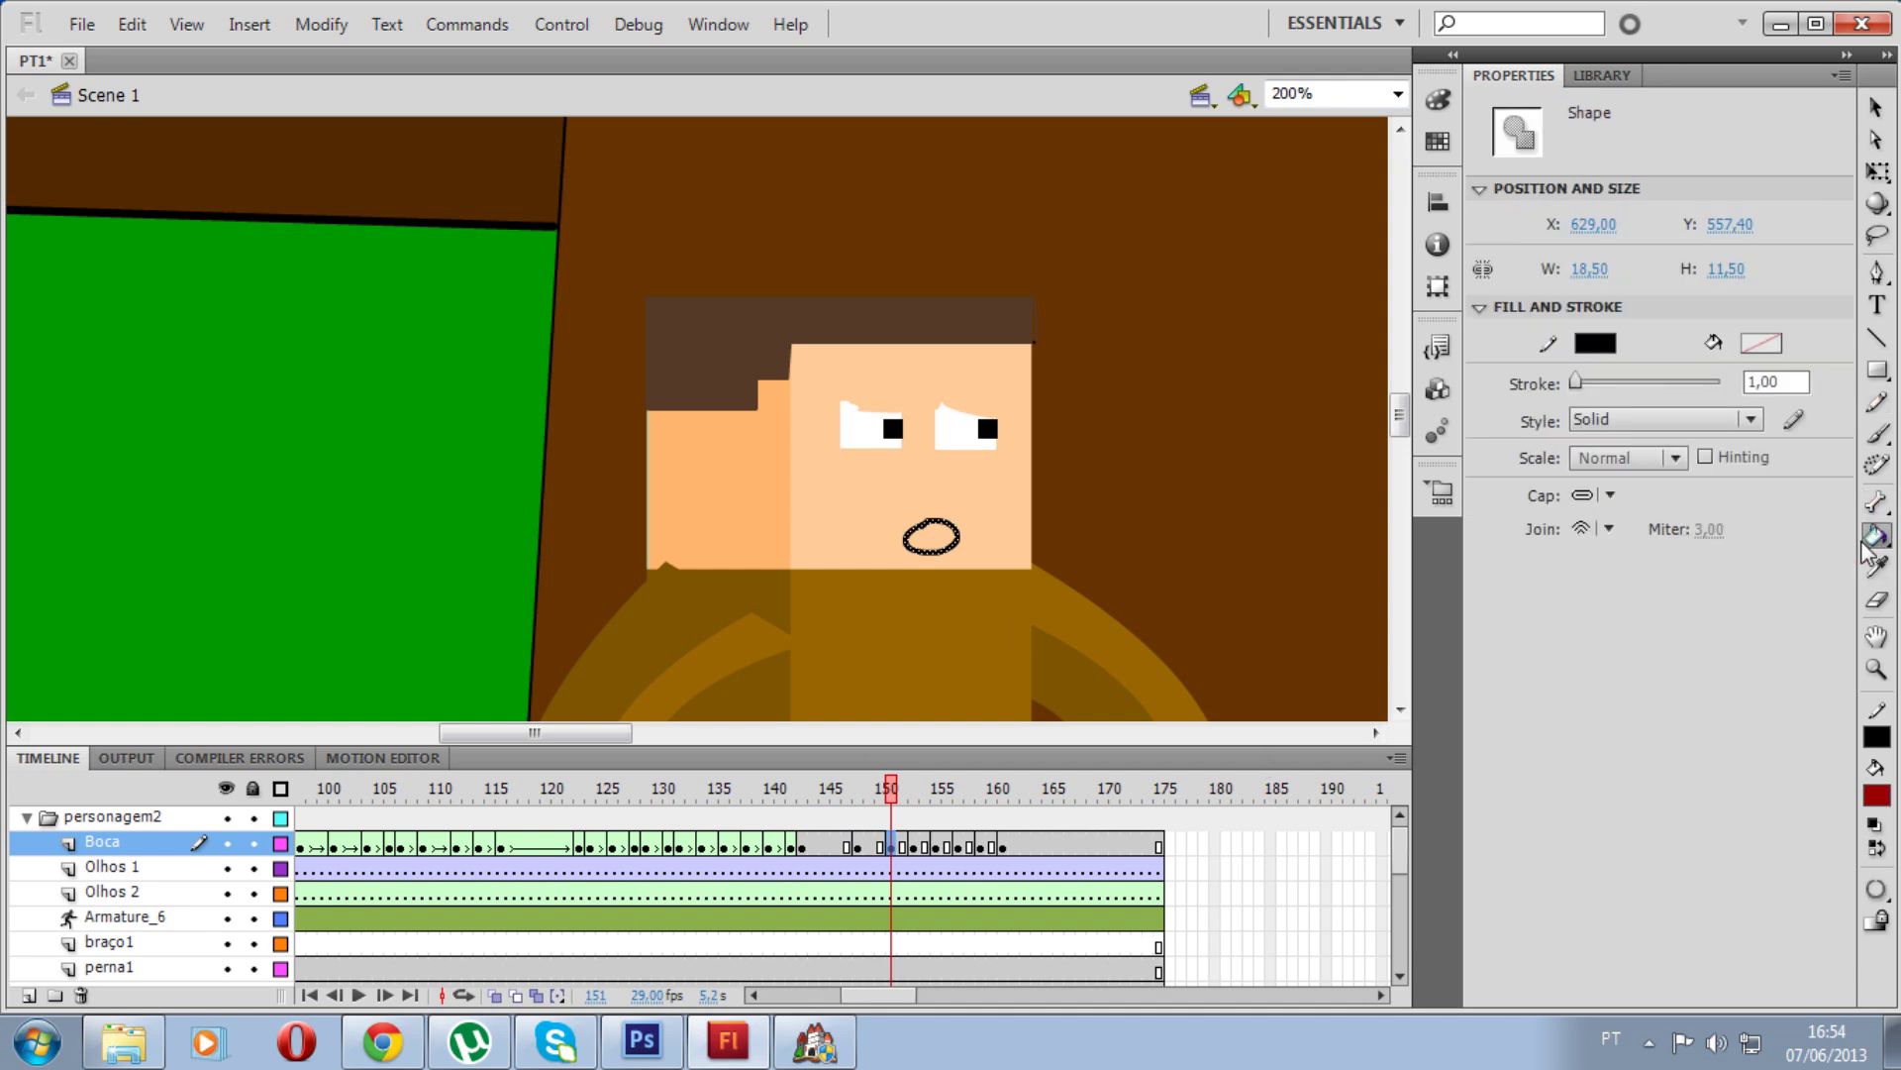
{"action": "left_click", "coordinate": [1876, 795]}
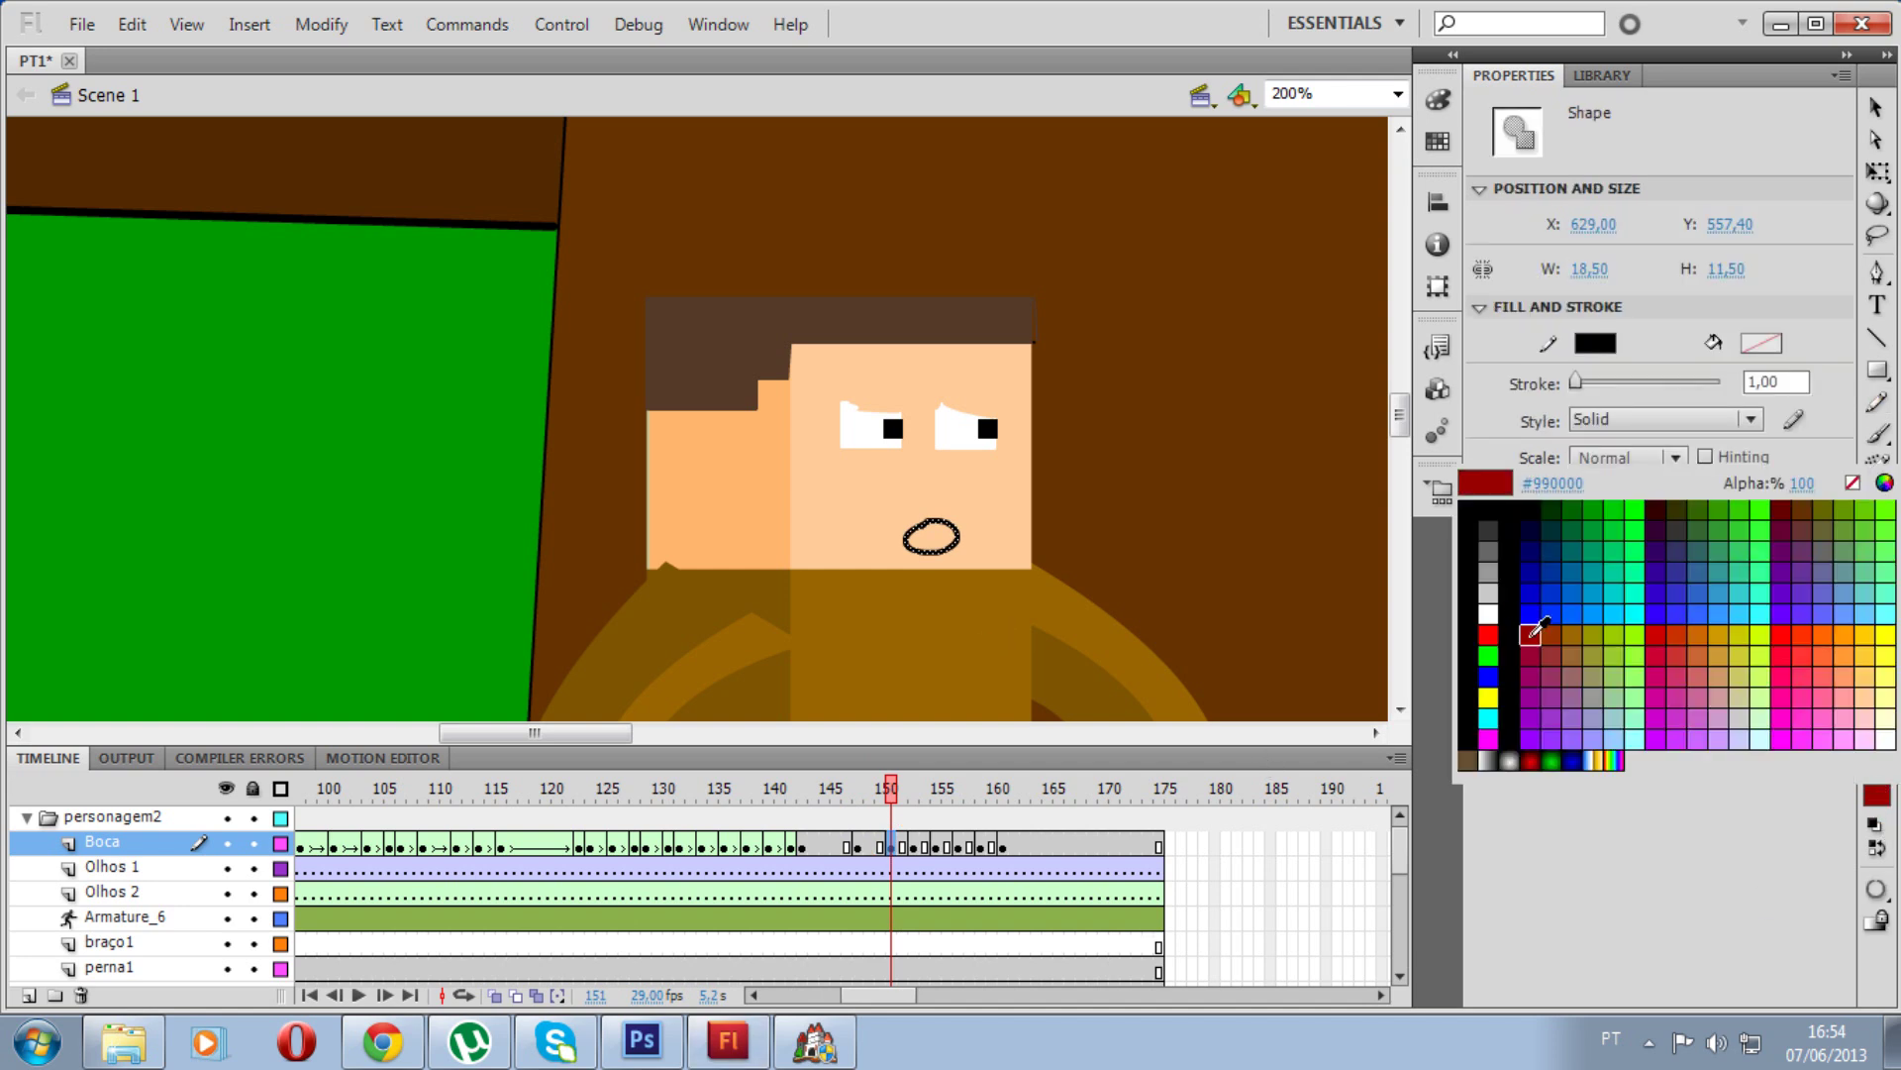
{"action": "left_click", "coordinate": [1531, 636]}
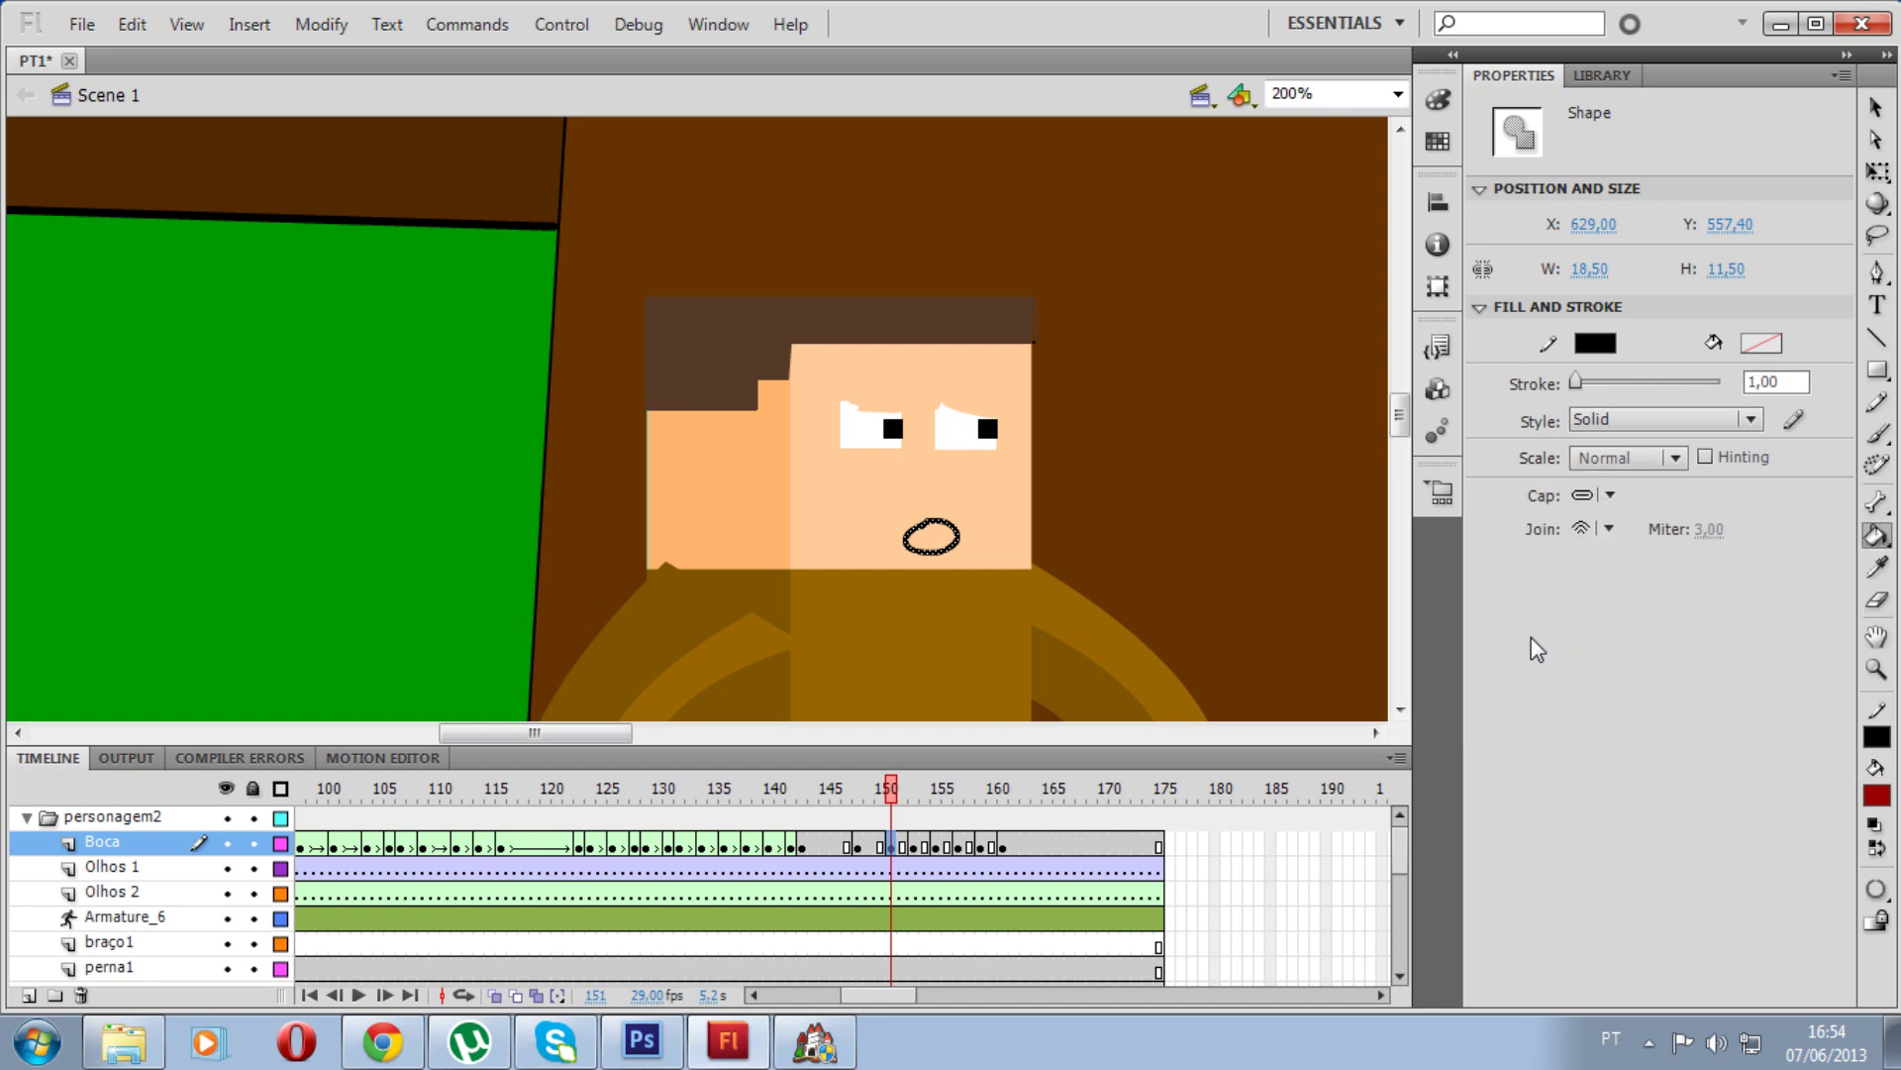
{"action": "left_click", "coordinate": [908, 526]}
Step: Fill the open mouths at frames 155, 157 and 159 of the Boca layer with the same dark red
{"action": "left_click", "coordinate": [913, 846]}
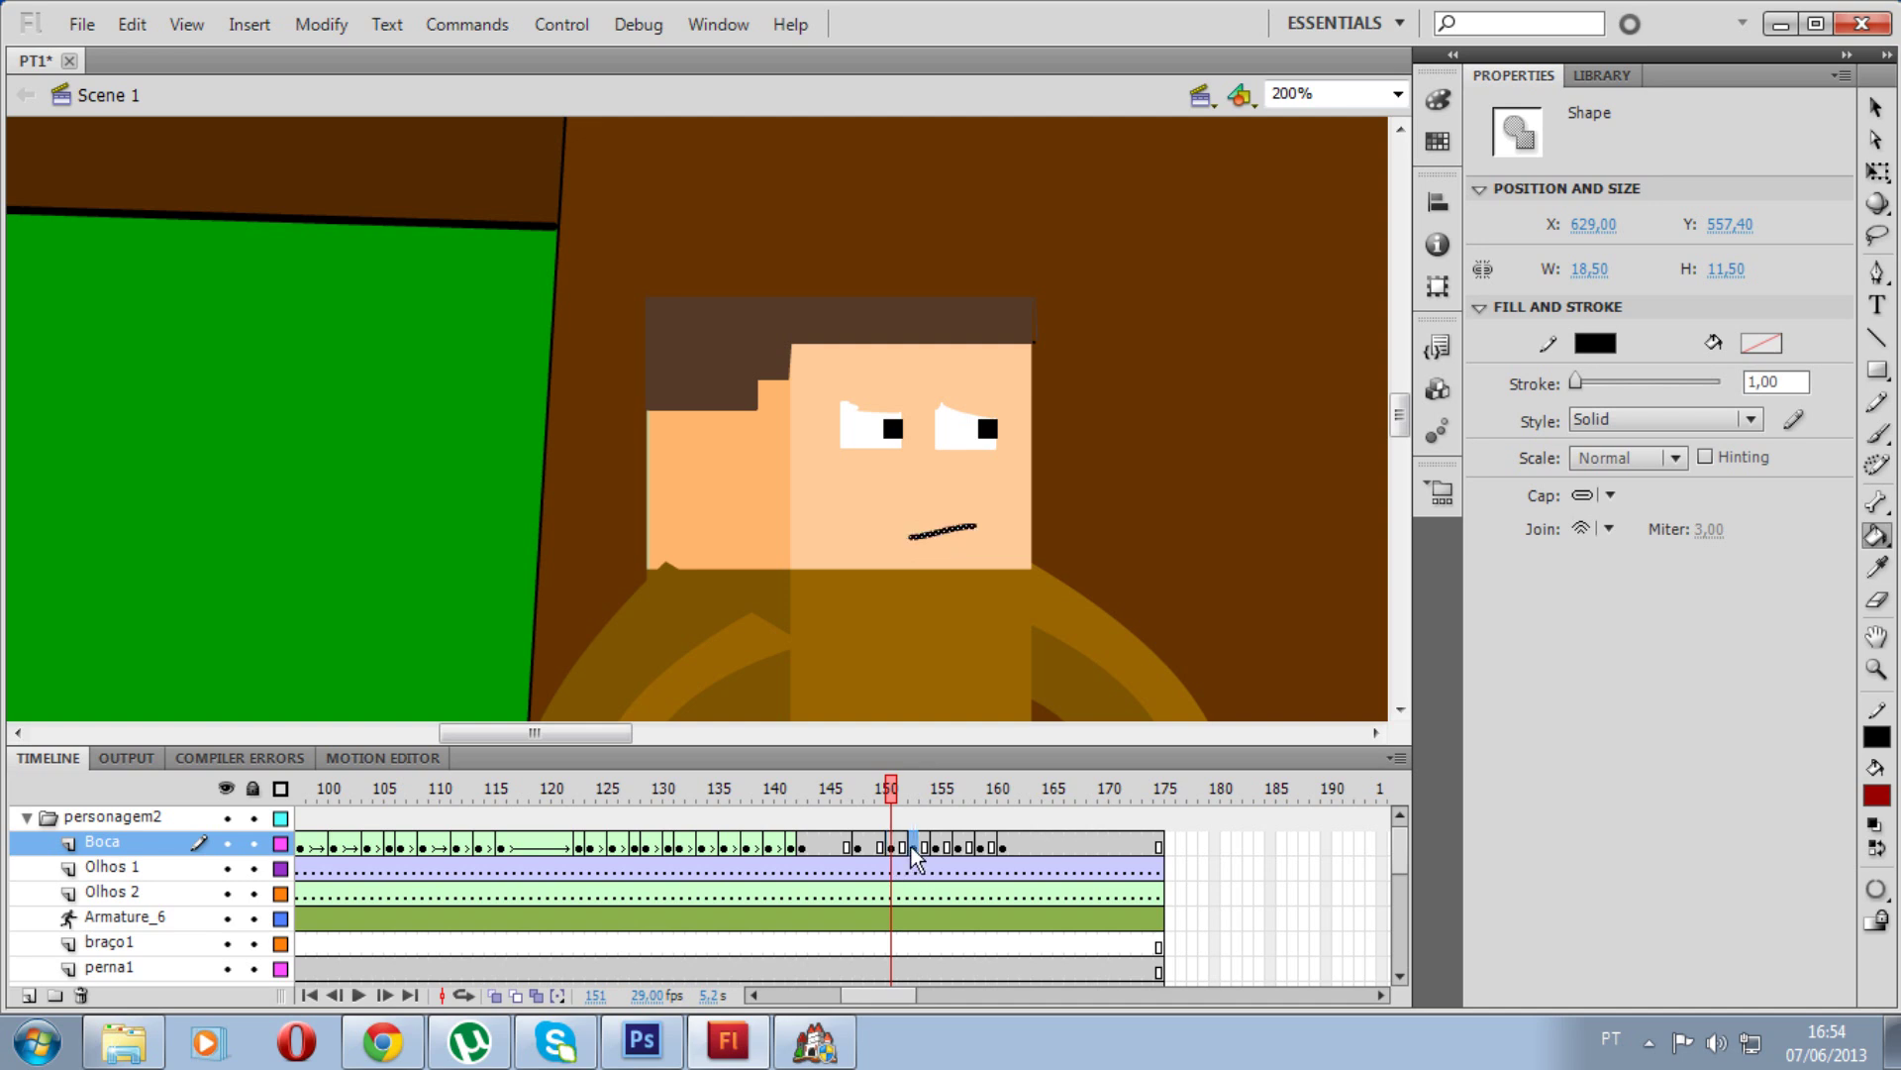
{"action": "left_click", "coordinate": [936, 847]}
{"action": "left_click", "coordinate": [933, 532]}
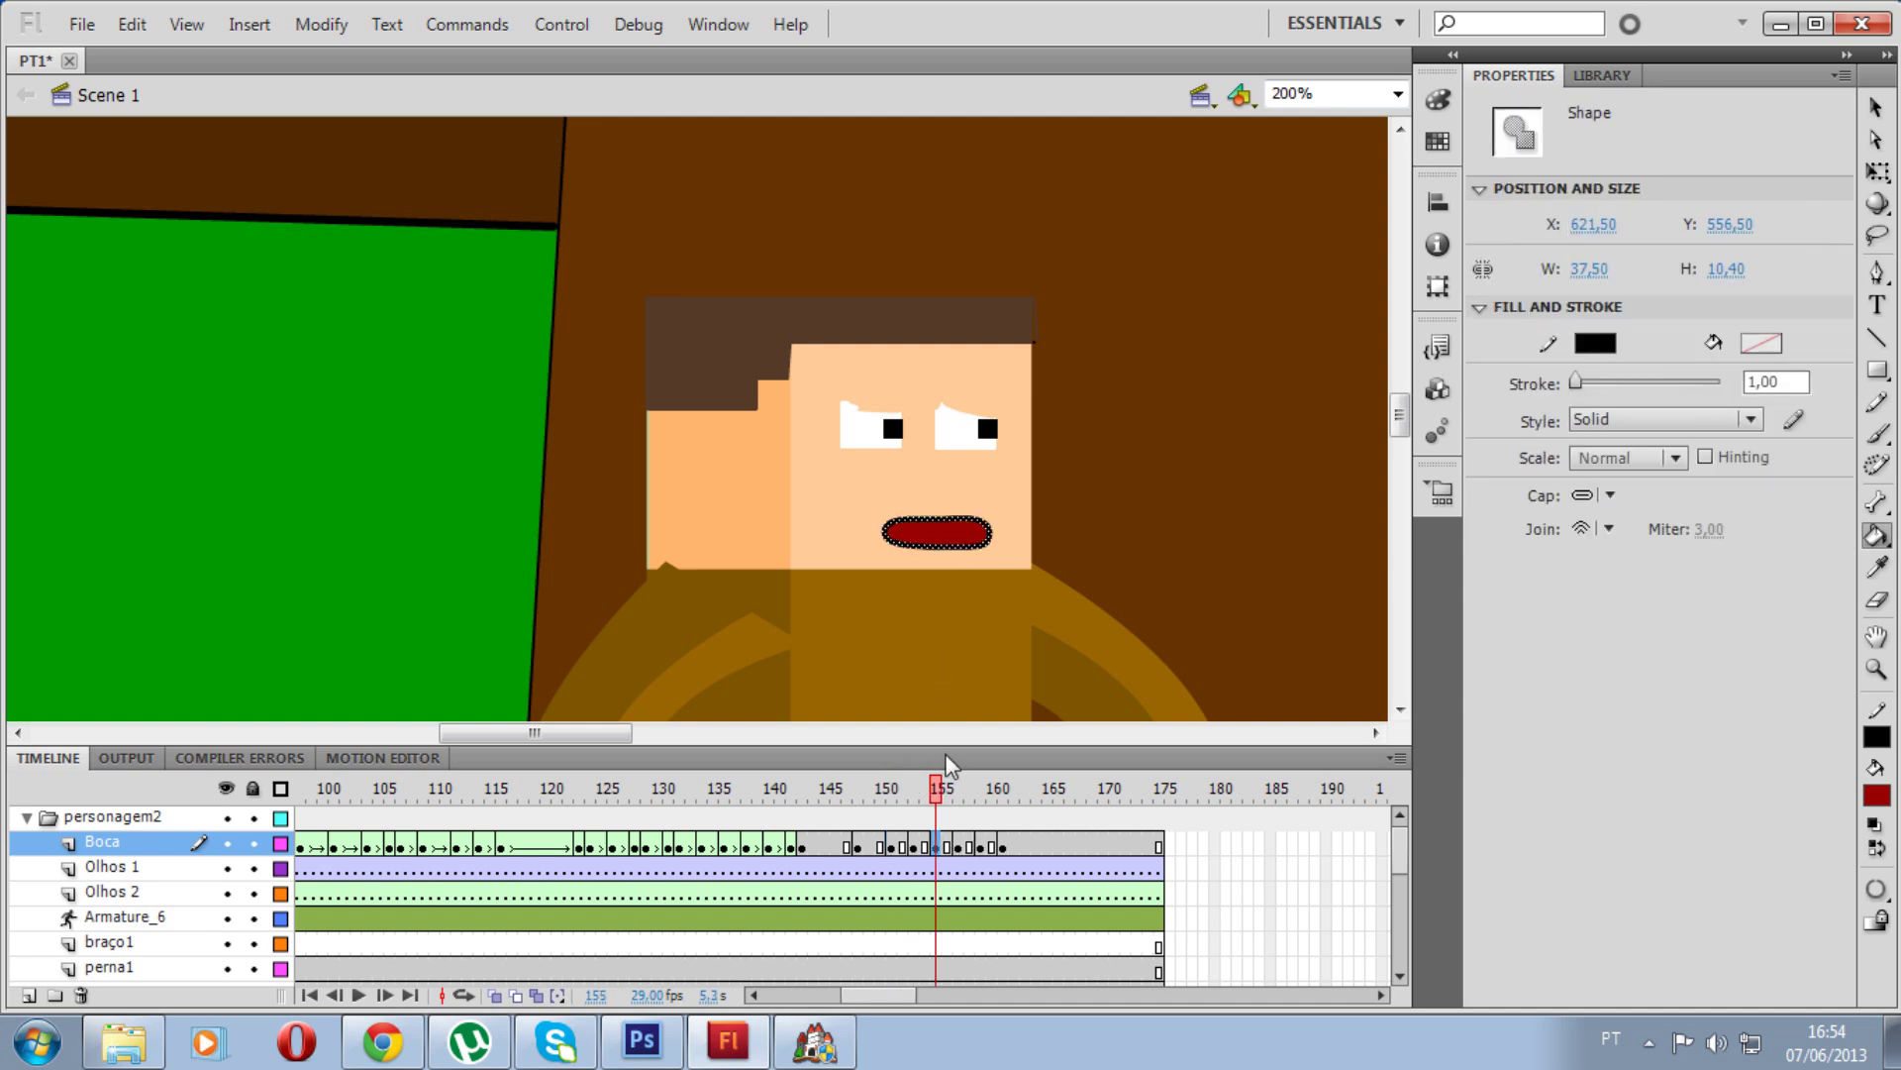
{"action": "left_click", "coordinate": [958, 847]}
{"action": "left_click", "coordinate": [930, 536]}
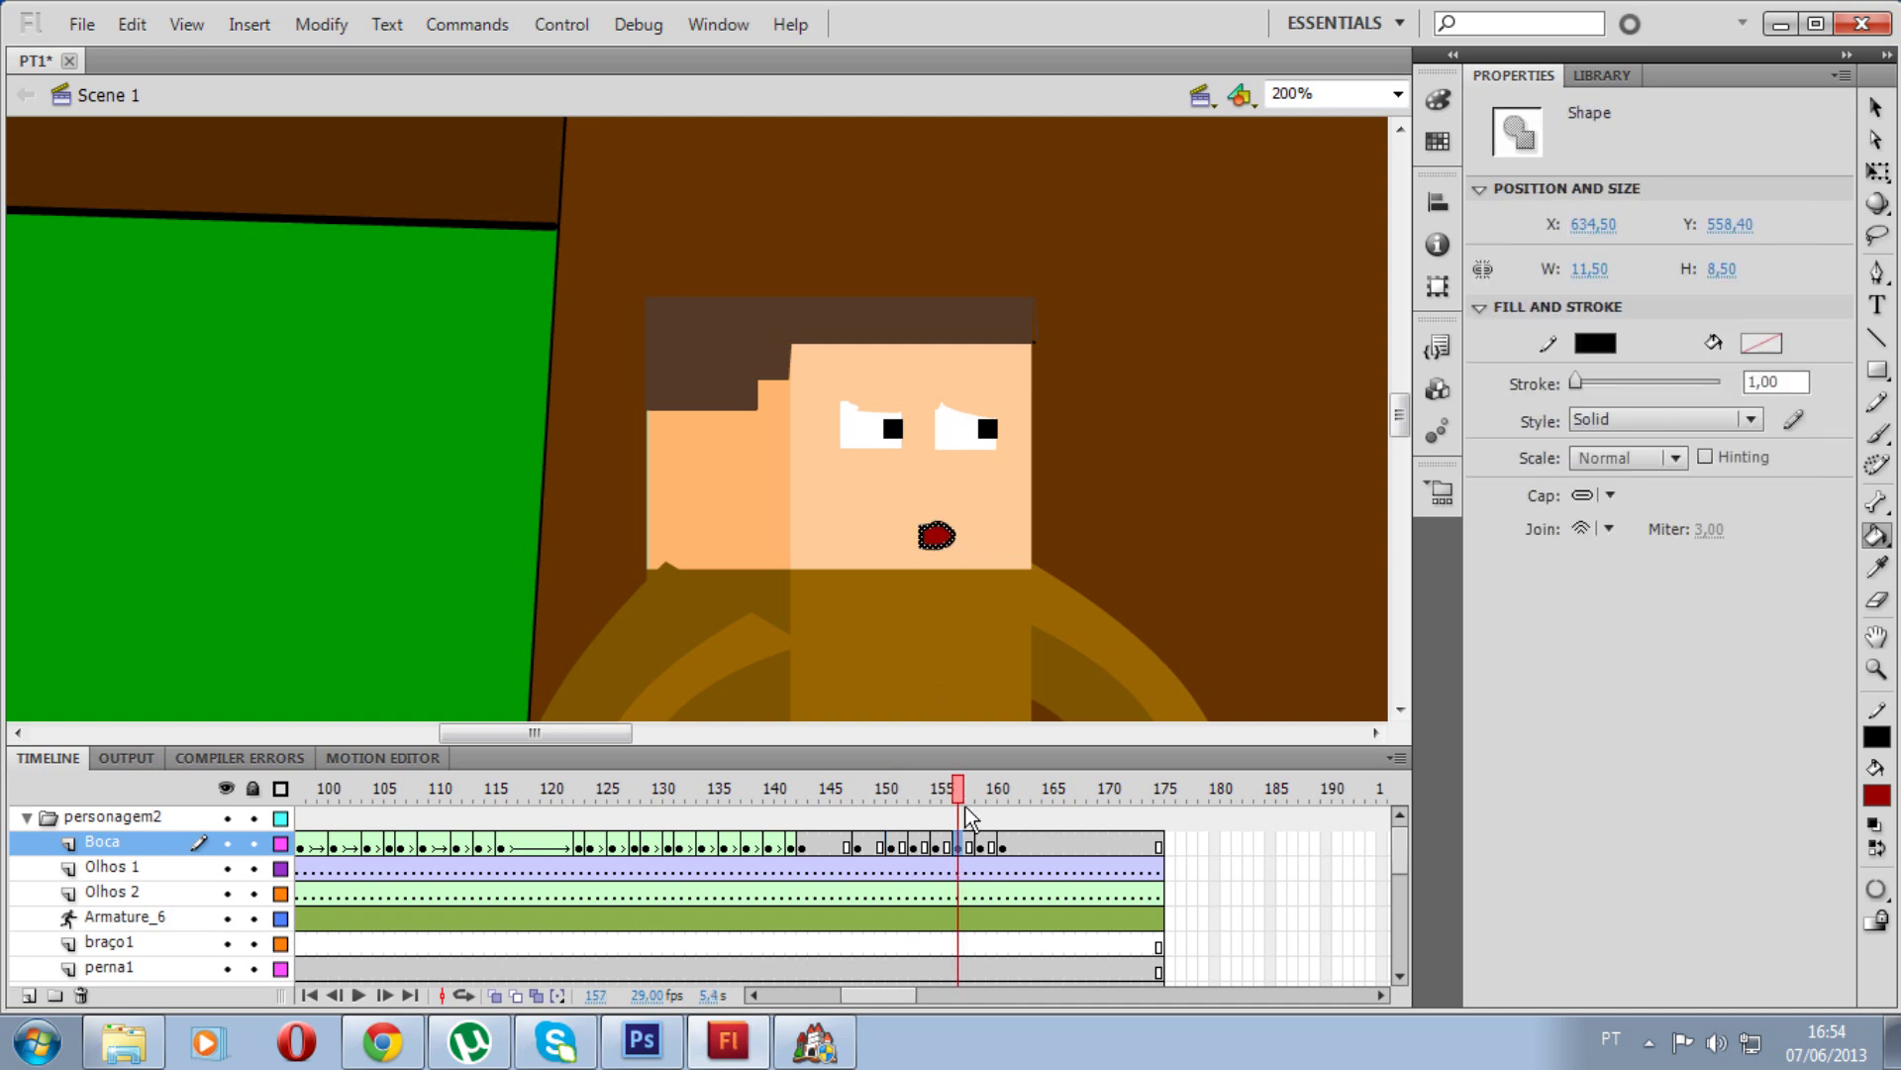
{"action": "left_click", "coordinate": [981, 846]}
{"action": "left_click", "coordinate": [939, 541]}
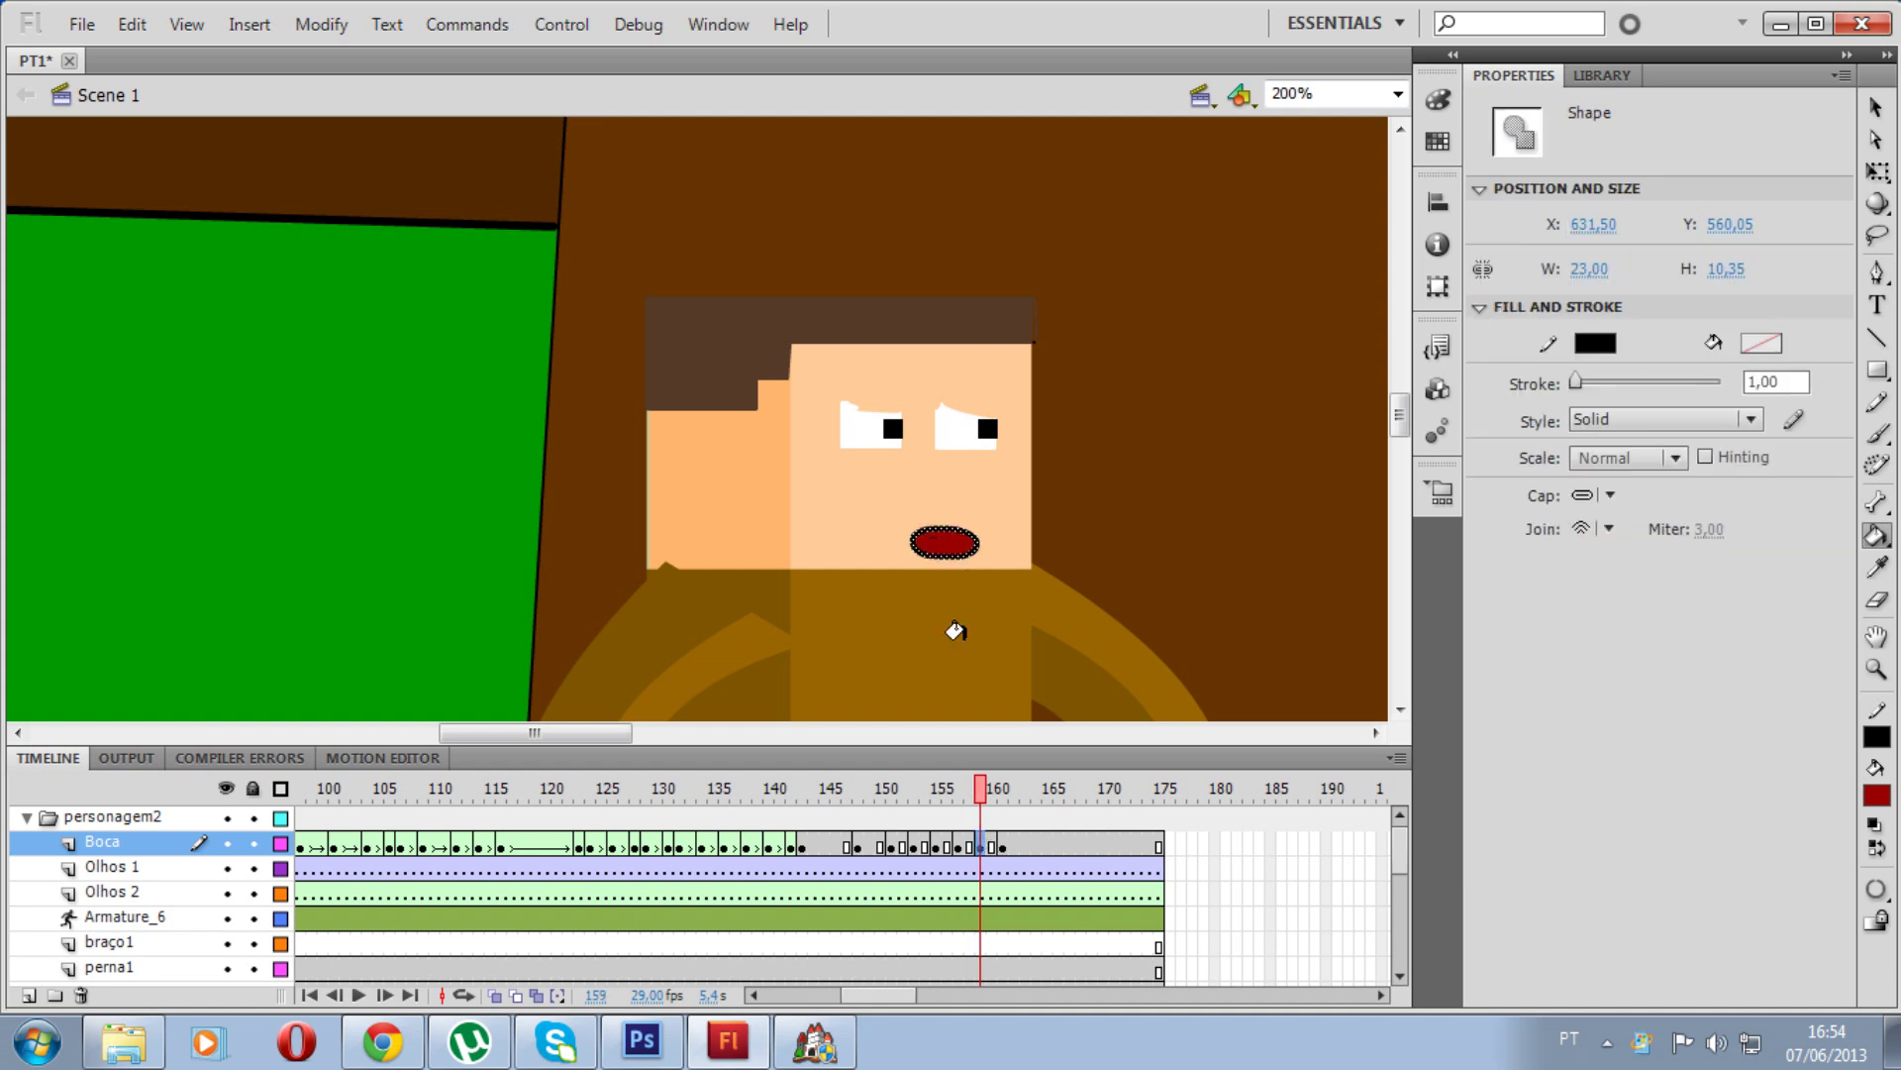
Step: Create a shape tween across frames 143 to 175 of the Boca layer
{"action": "left_click", "coordinate": [995, 847]}
{"action": "left_click_drag", "start_coordinate": [996, 789], "coordinate": [1161, 841]}
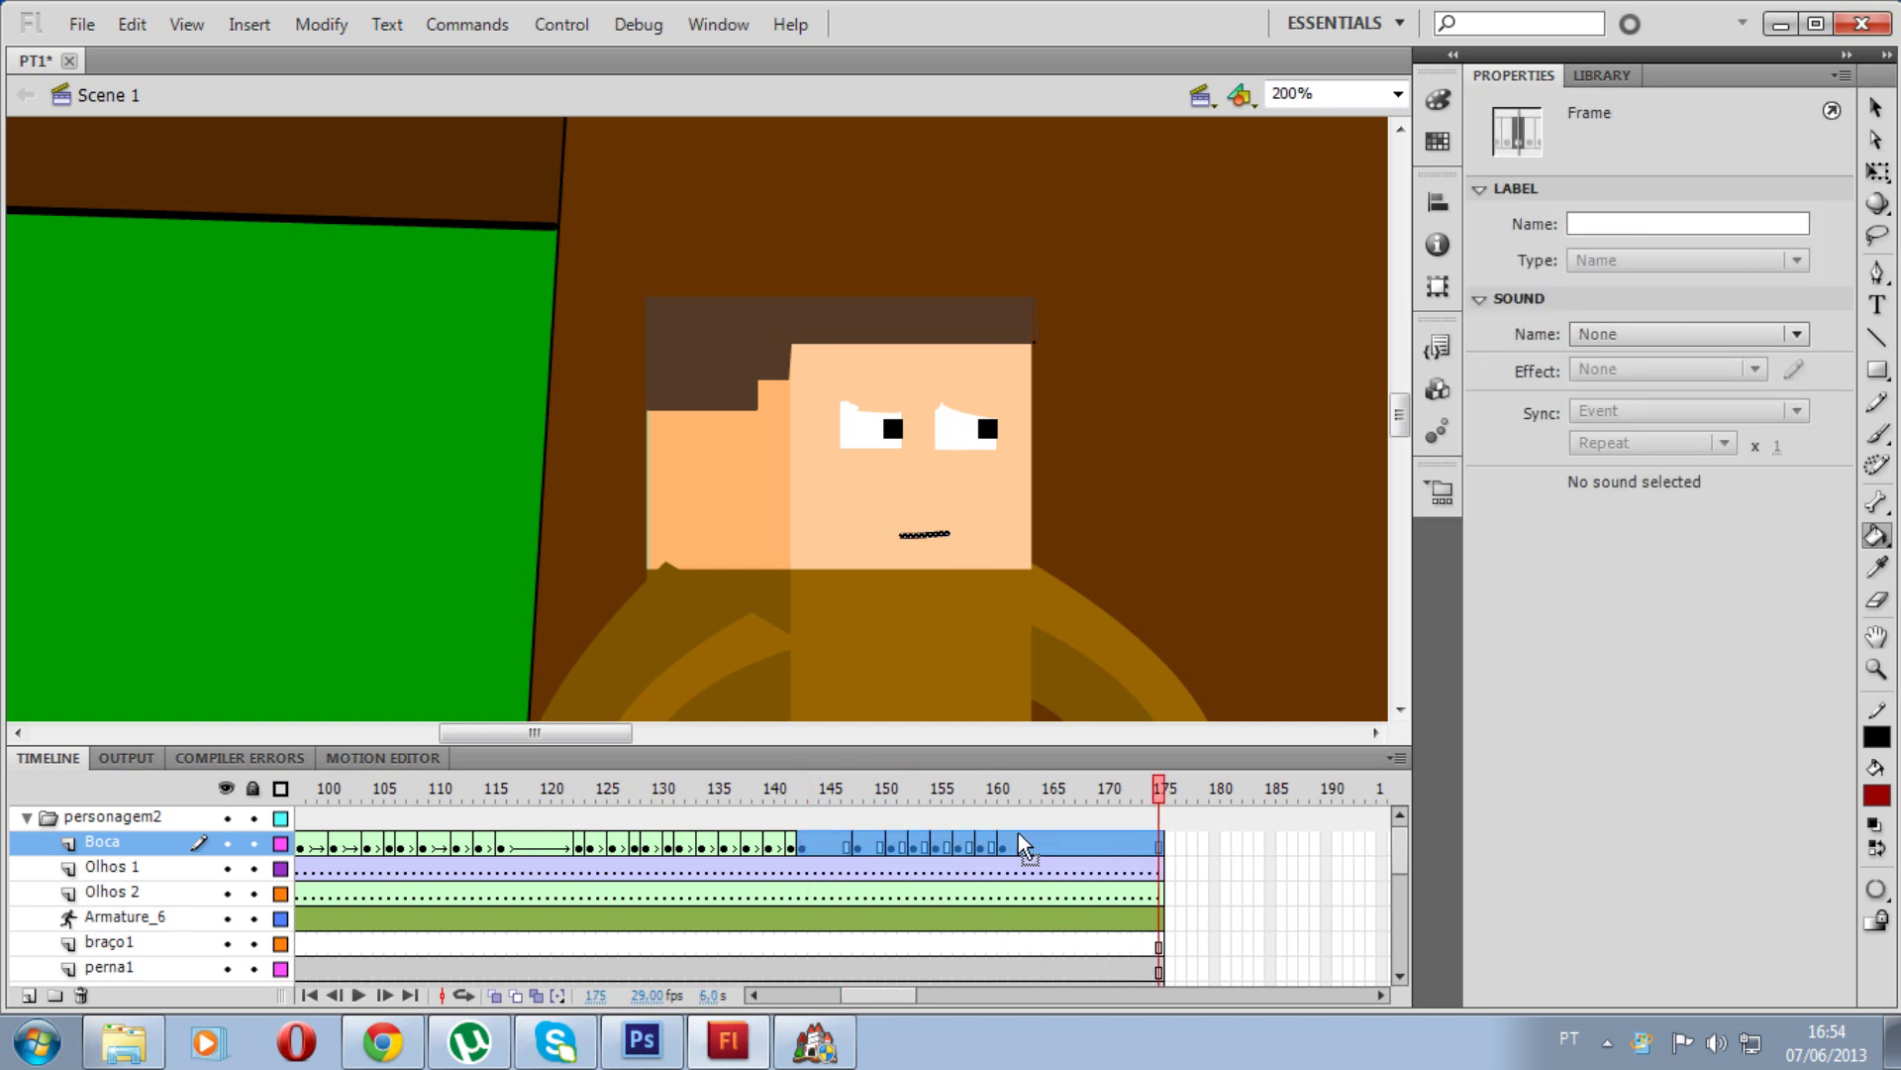
{"action": "left_click", "coordinate": [902, 816]}
{"action": "left_click", "coordinate": [802, 848]}
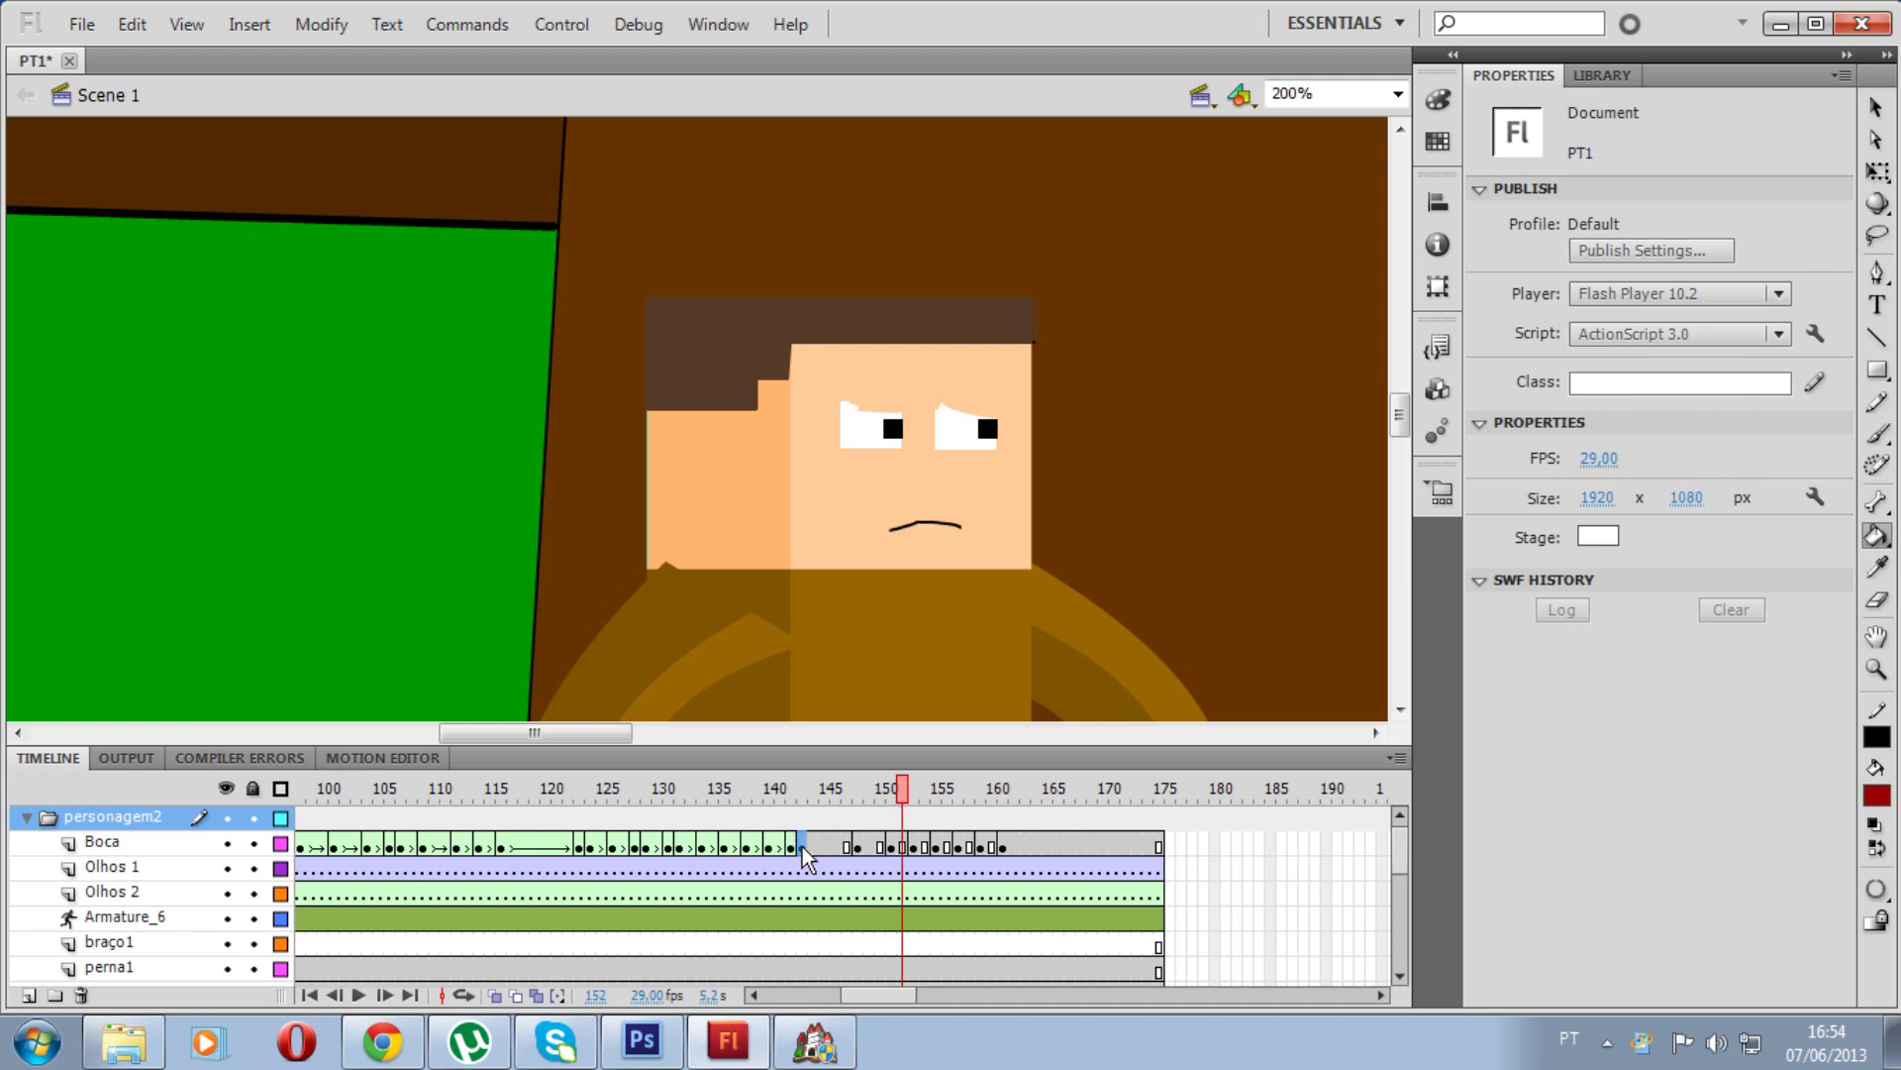
{"action": "left_click_drag", "start_coordinate": [802, 849], "coordinate": [1157, 847]}
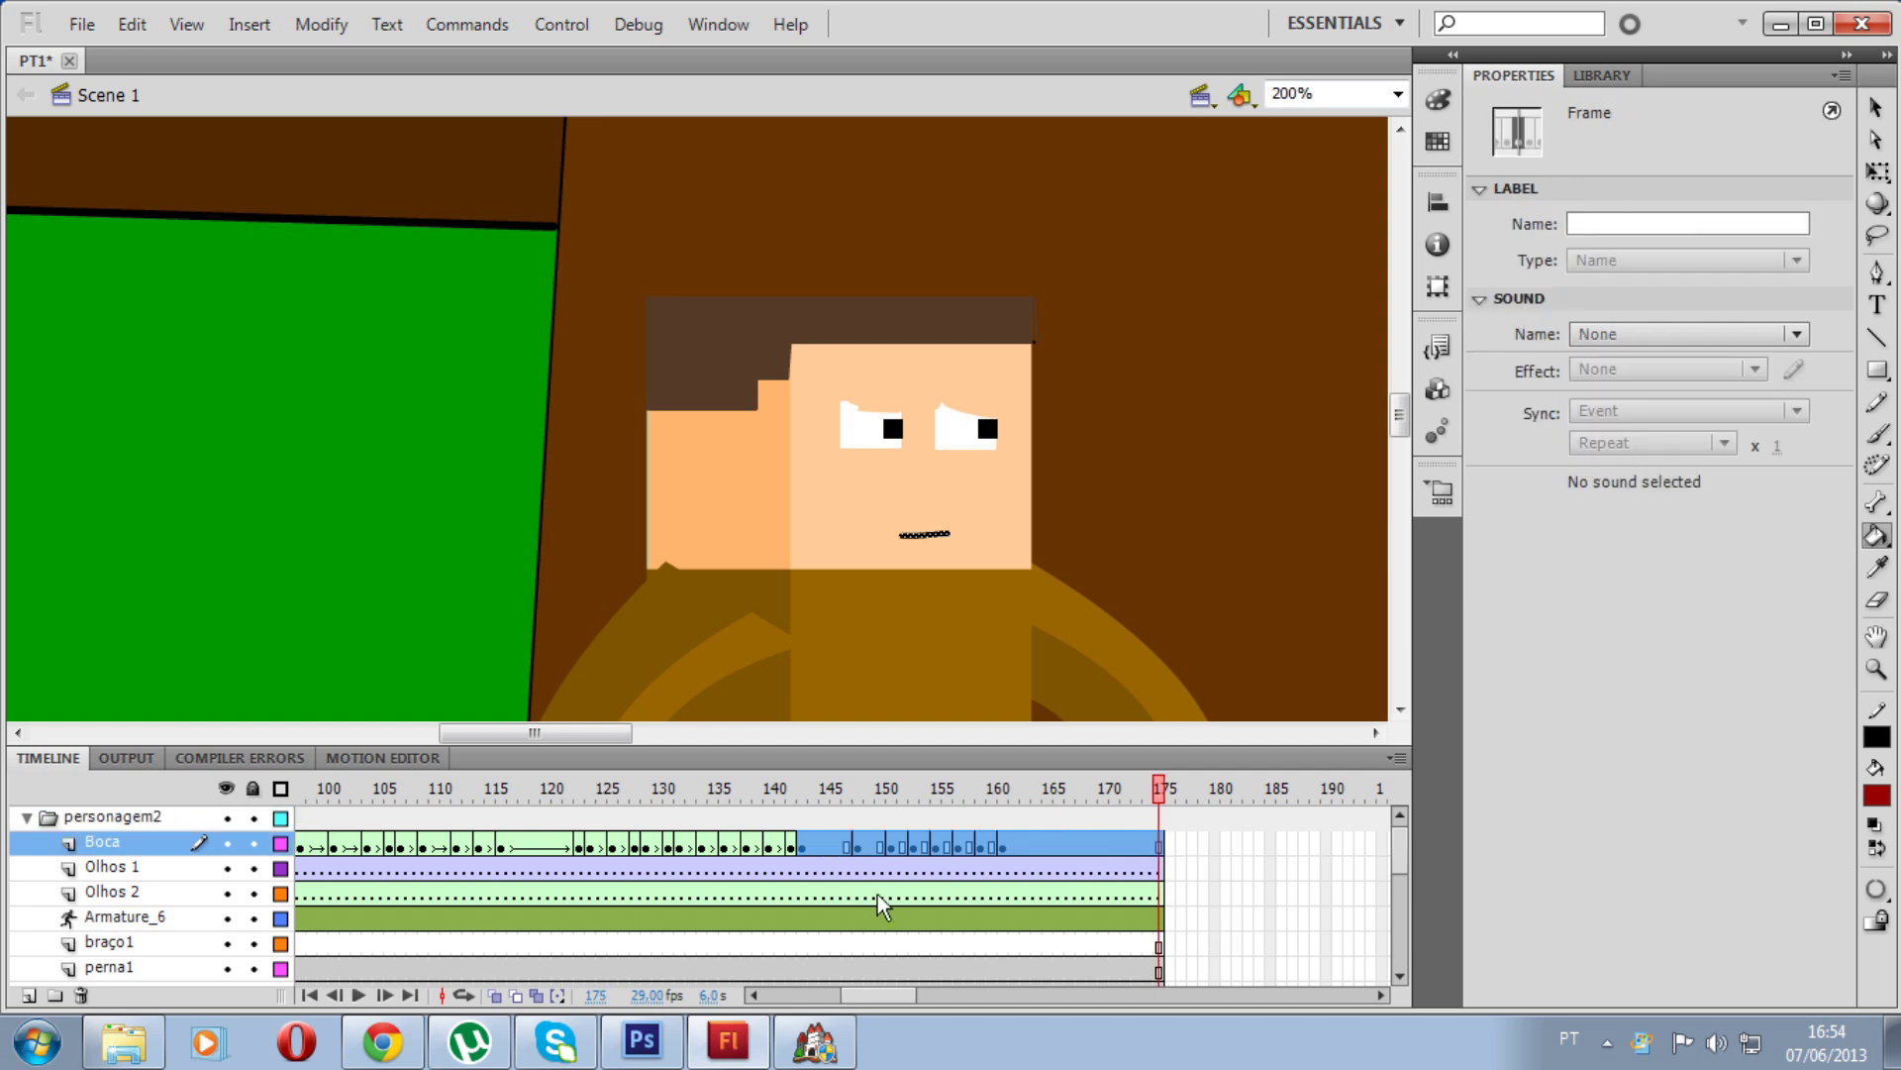
{"action": "right_click", "coordinate": [1002, 840]}
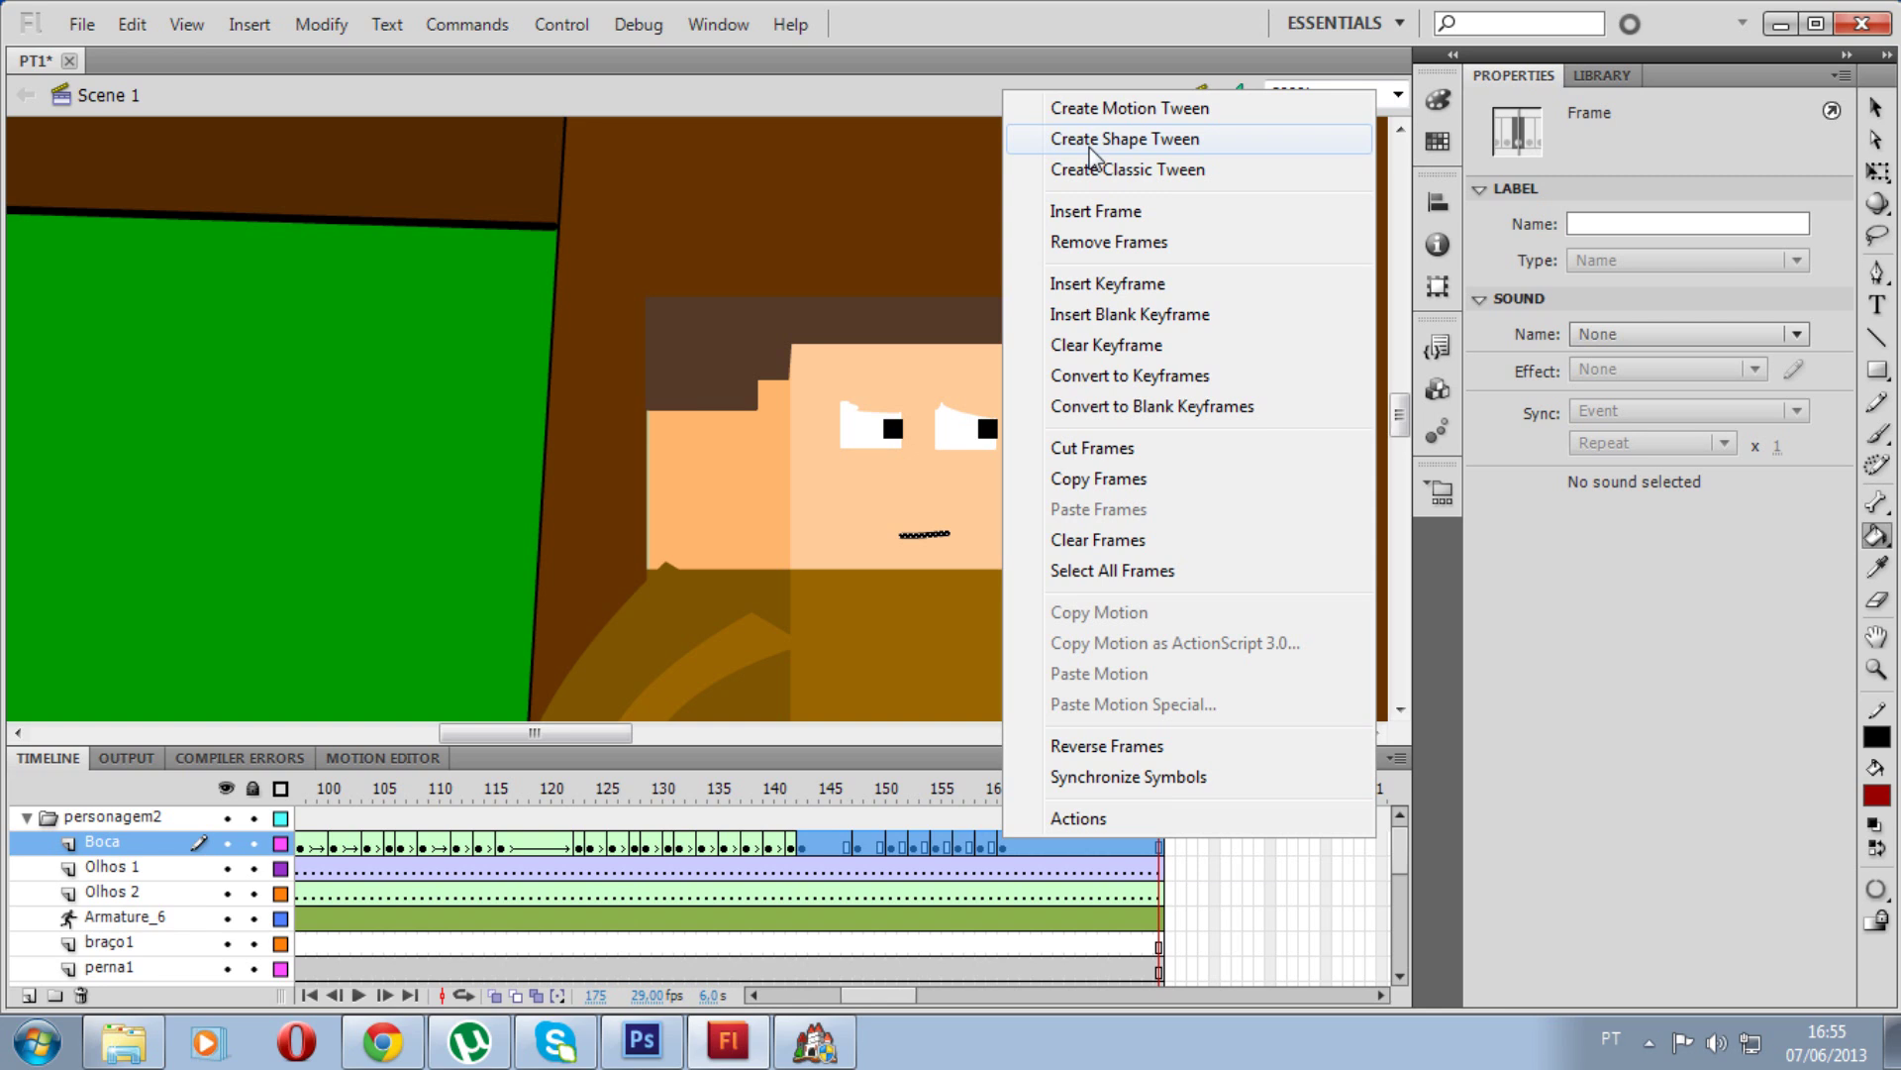
{"action": "left_click", "coordinate": [1147, 149]}
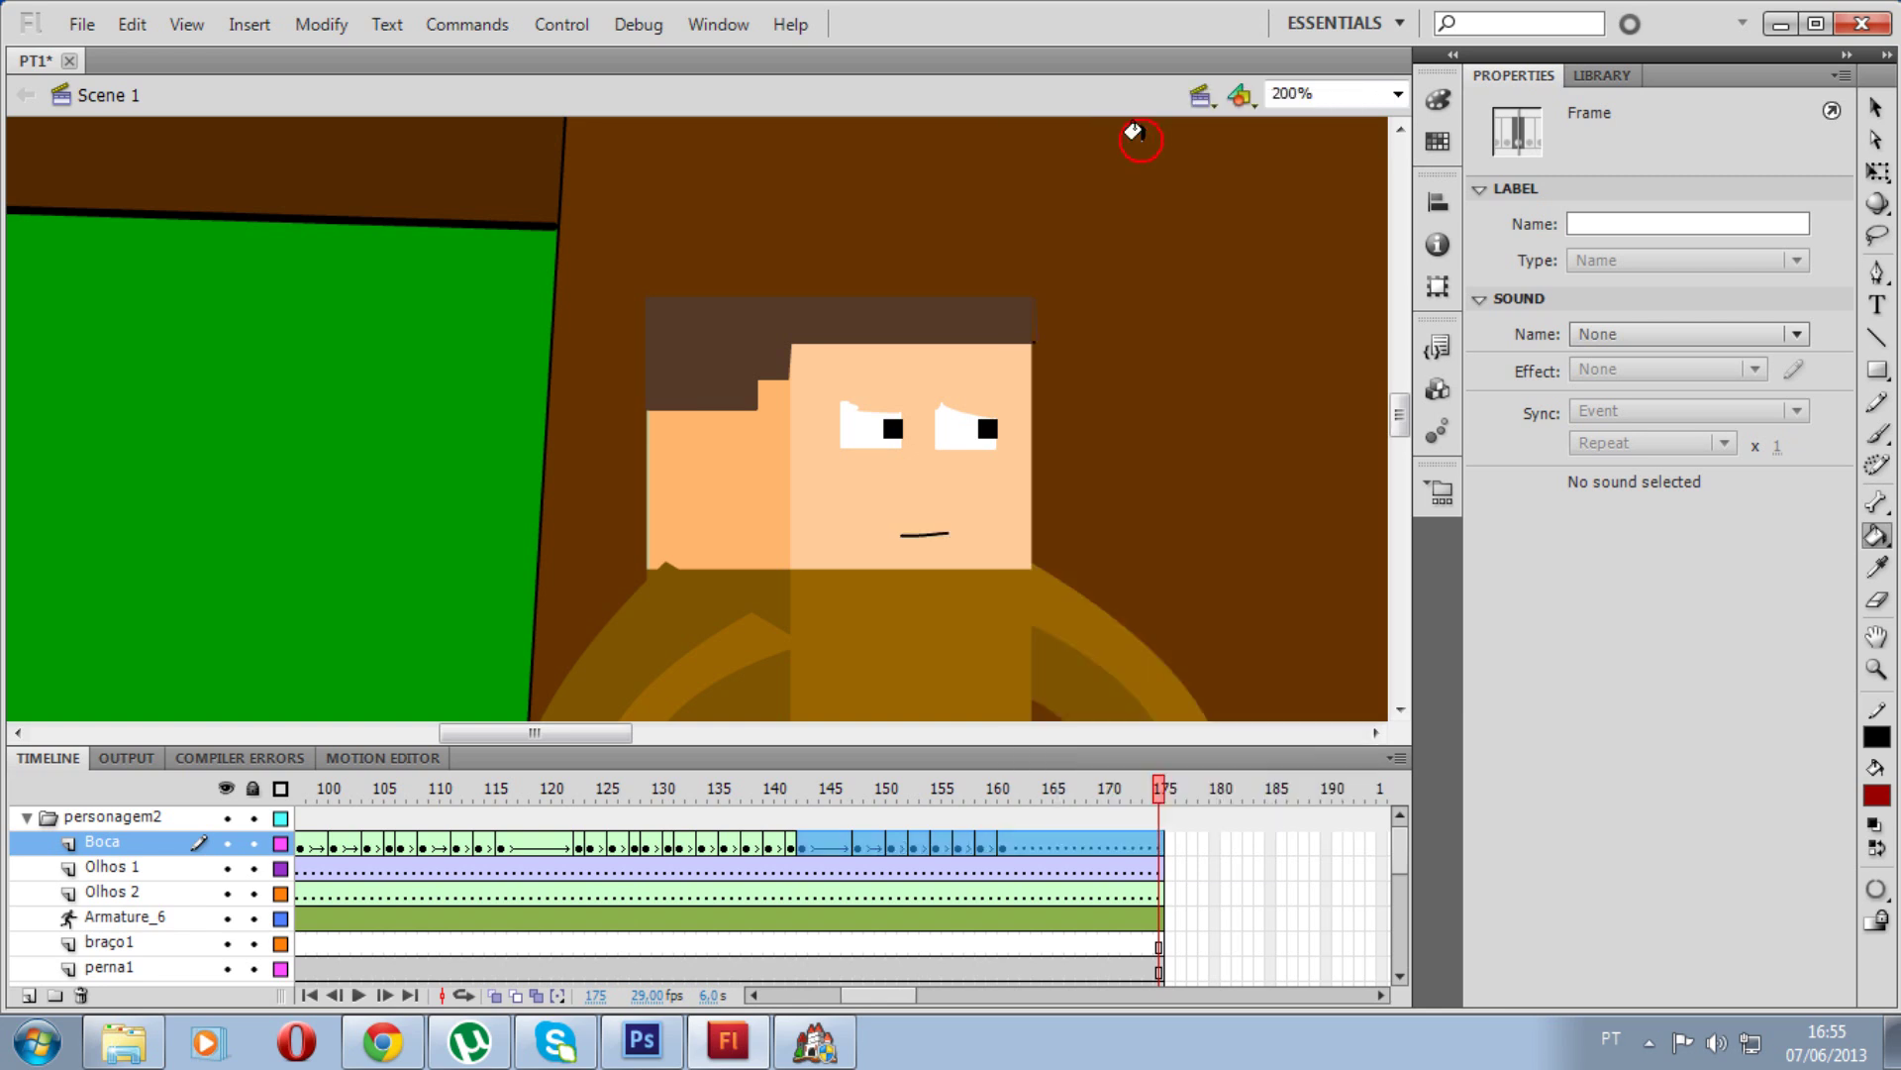
Step: Check the tweened mouth shapes on the Boca layer between frames 148 and 151 for mouths missing their fill
{"action": "mouse_move", "coordinate": [802, 810]}
{"action": "left_mouse_down"}
{"action": "mouse_move", "coordinate": [1073, 808]}
{"action": "mouse_move", "coordinate": [814, 808]}
{"action": "mouse_move", "coordinate": [939, 814]}
{"action": "mouse_move", "coordinate": [806, 834]}
{"action": "left_mouse_up"}
{"action": "left_click", "coordinate": [858, 847]}
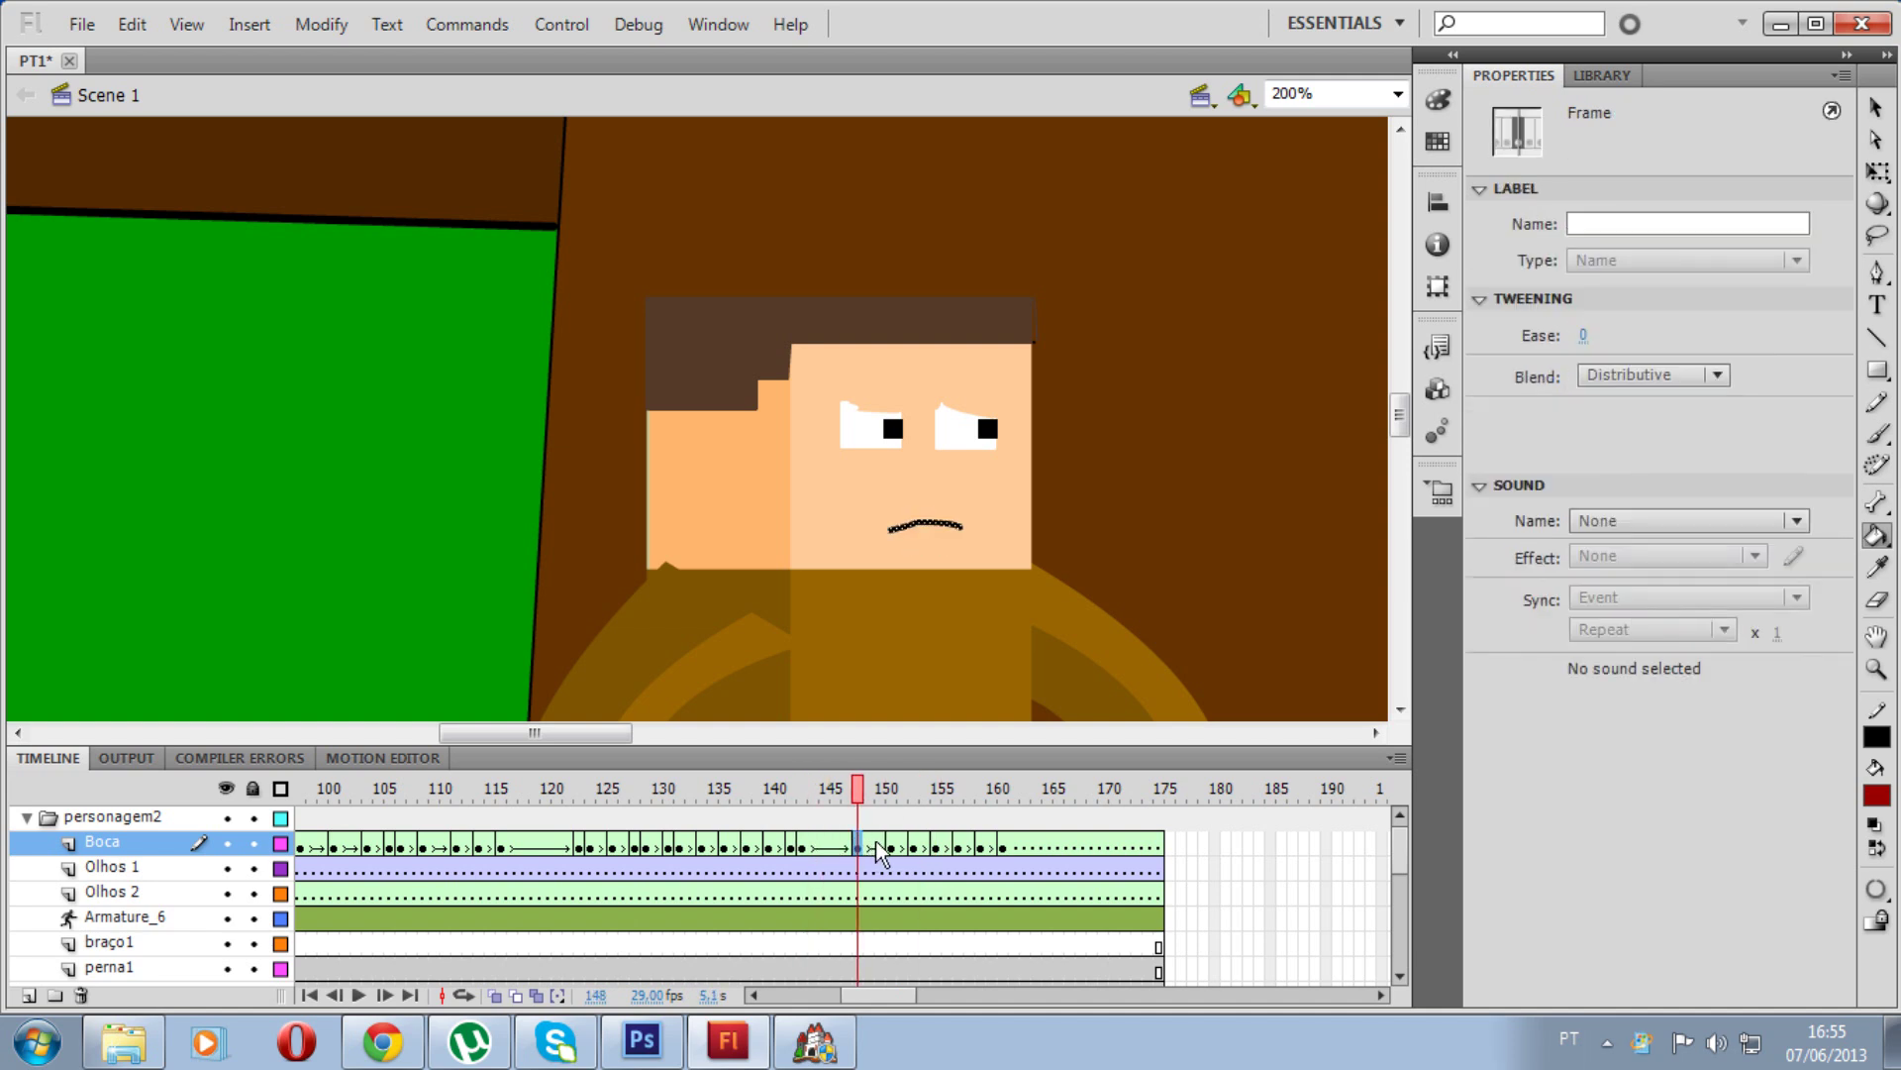
{"action": "left_click", "coordinate": [892, 846]}
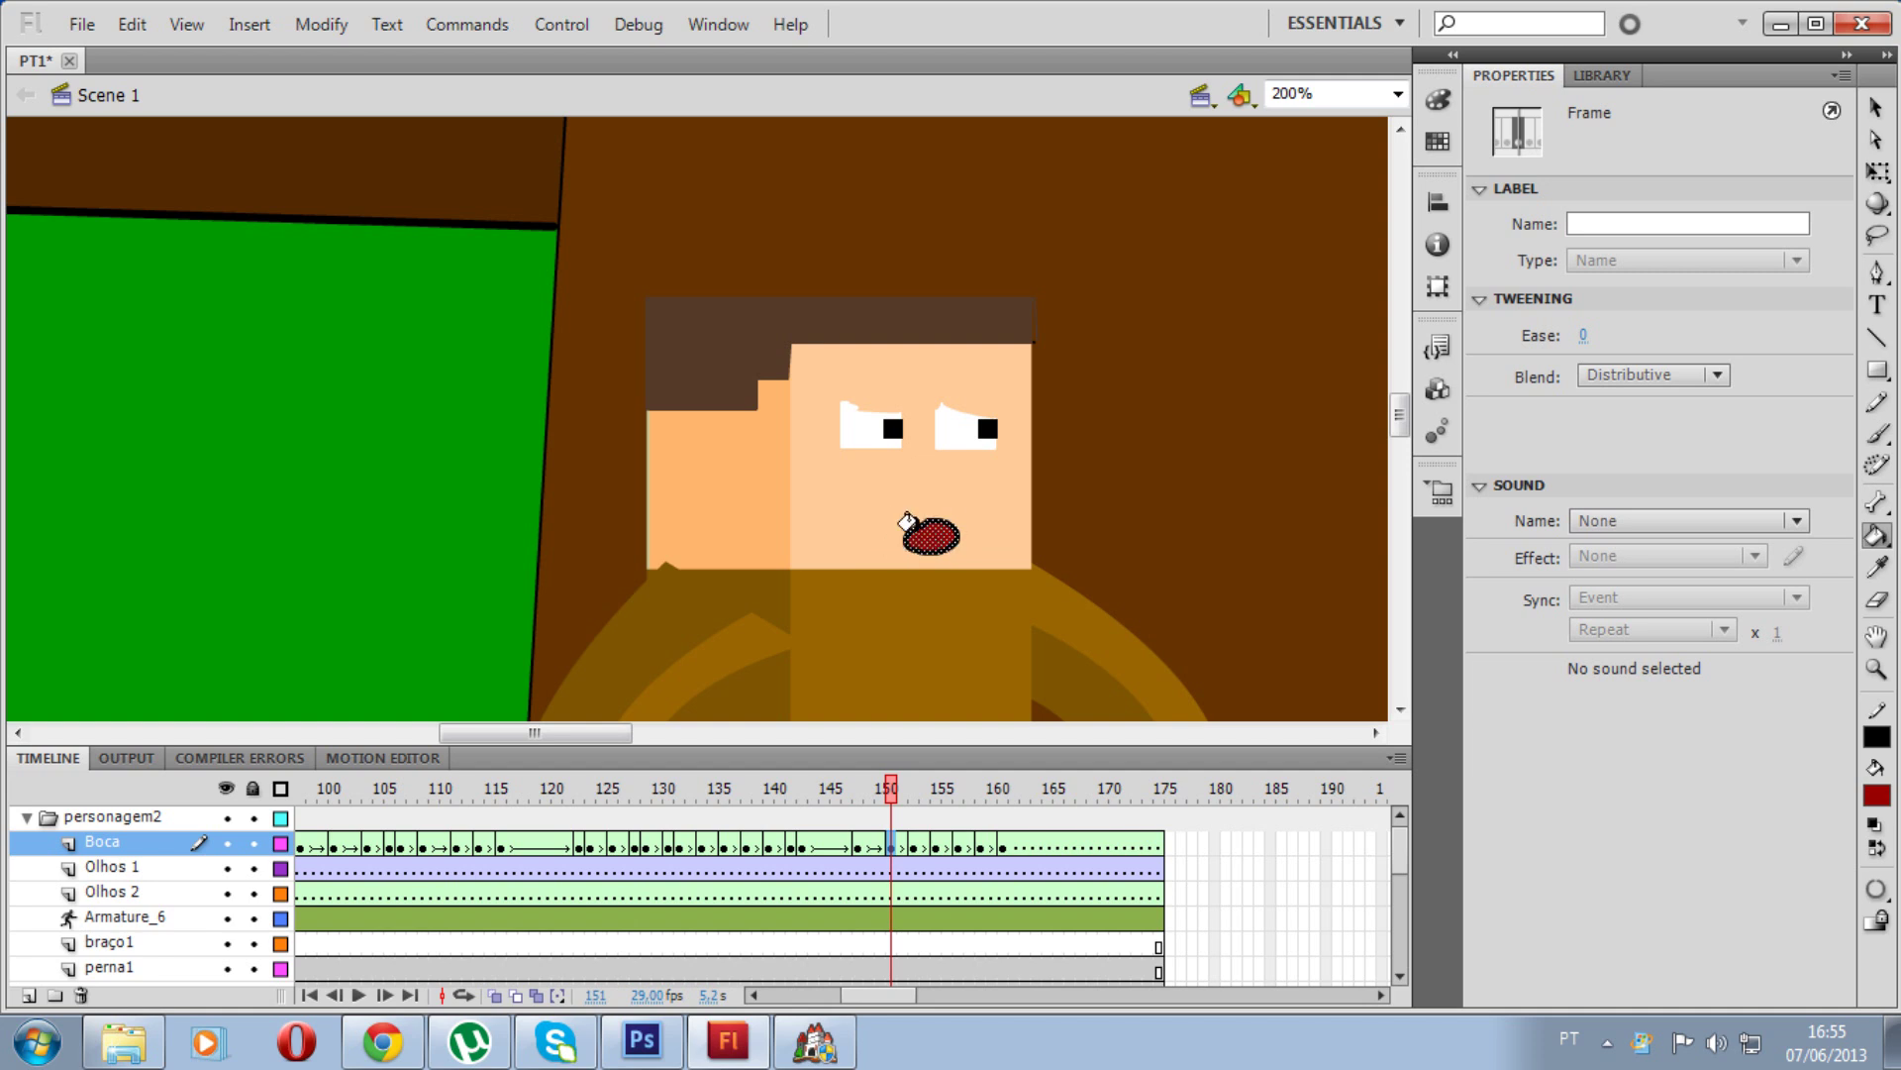
{"action": "left_click", "coordinate": [879, 789]}
{"action": "mouse_move", "coordinate": [854, 792]}
{"action": "left_mouse_down"}
{"action": "mouse_move", "coordinate": [894, 802]}
{"action": "mouse_move", "coordinate": [867, 793]}
{"action": "mouse_move", "coordinate": [884, 800]}
{"action": "mouse_move", "coordinate": [868, 847]}
{"action": "left_mouse_up"}
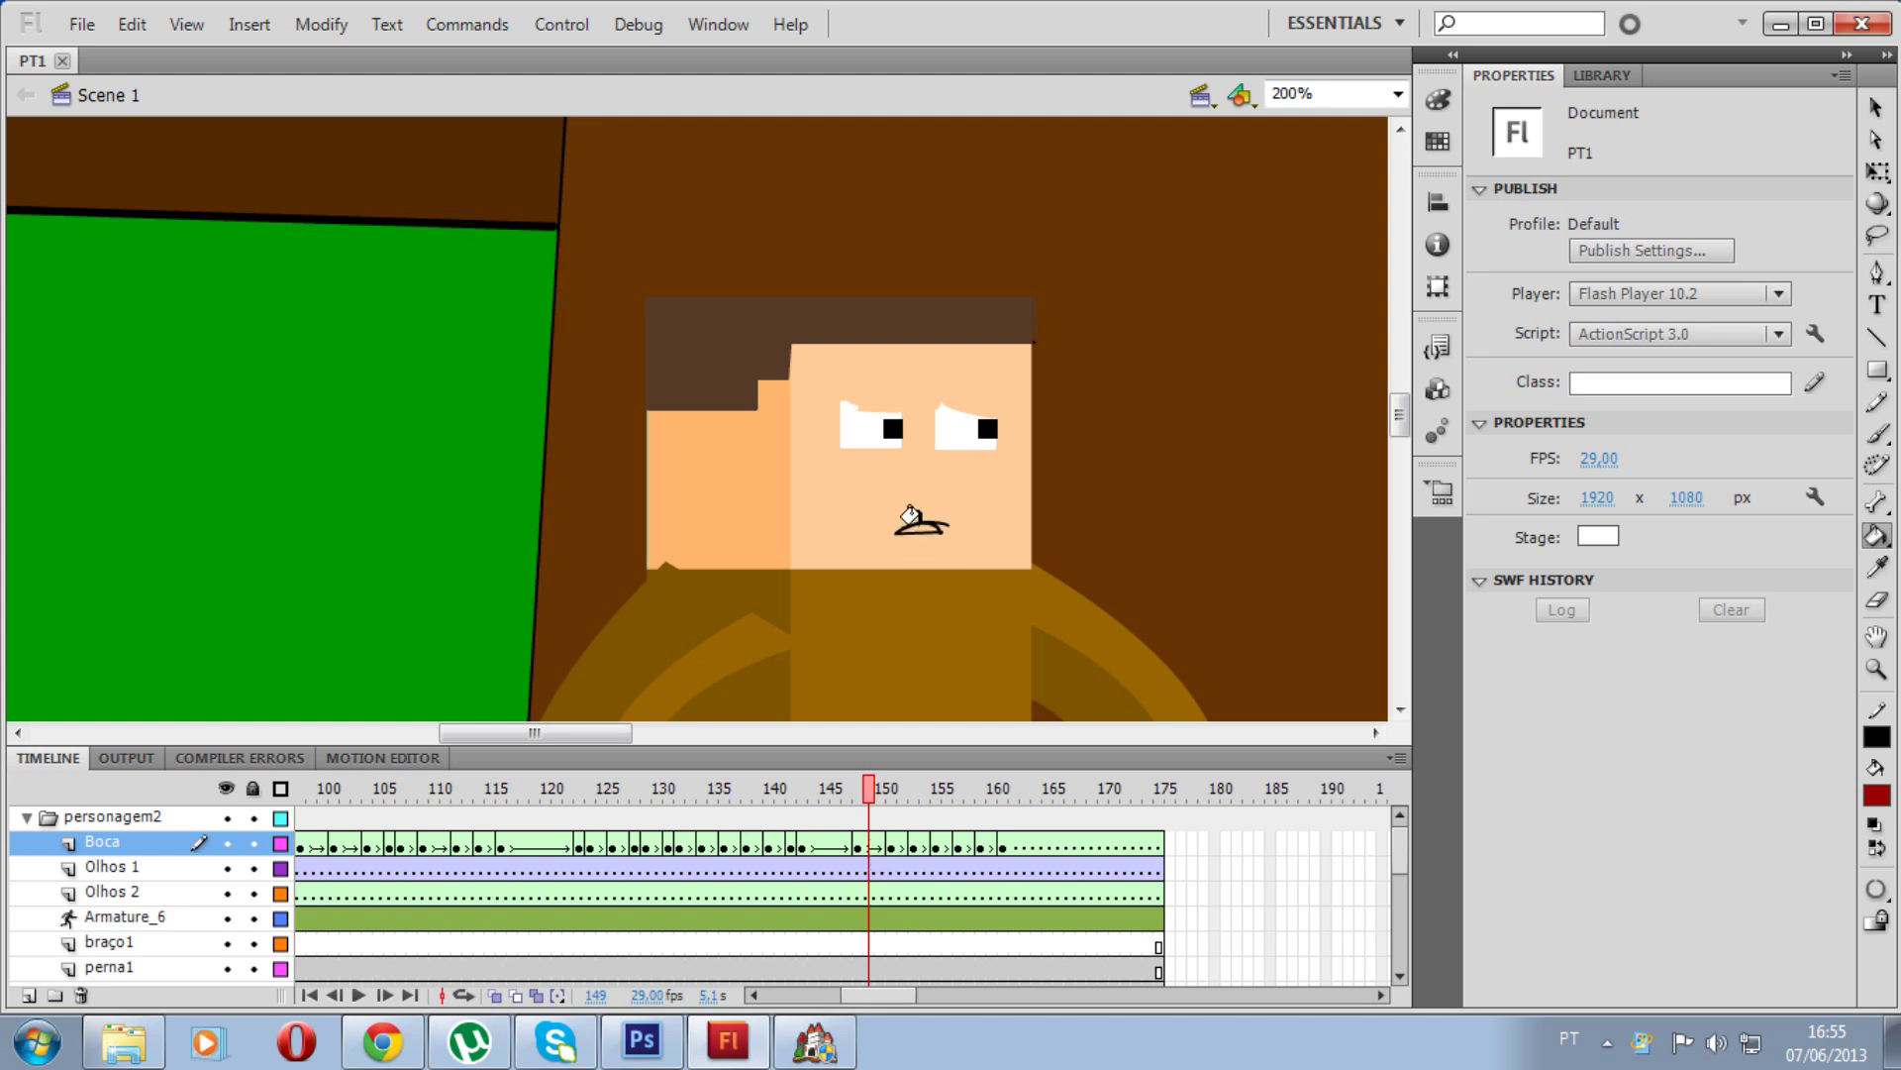
Step: Insert a keyframe at frame 149 of the Boca layer and fill the mouth opening with dark red
{"action": "left_click", "coordinate": [869, 845]}
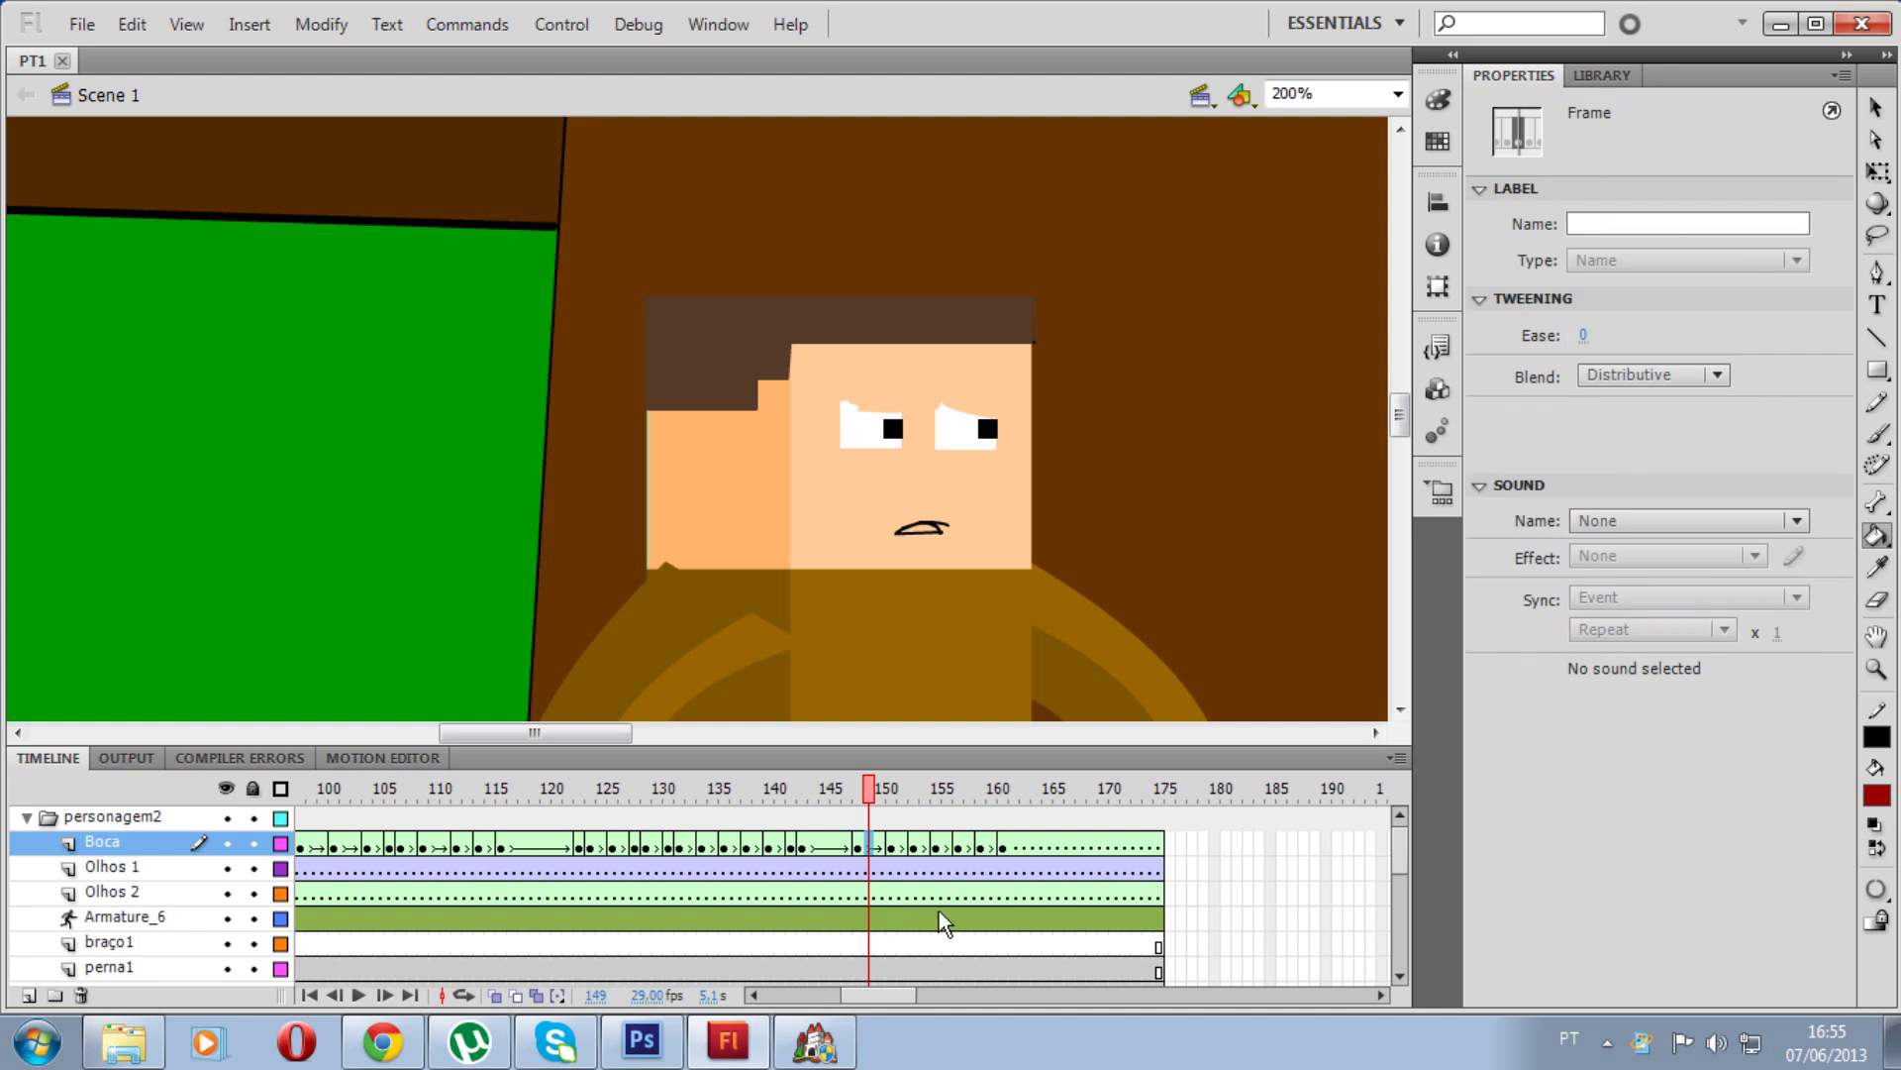
{"action": "right_click", "coordinate": [868, 841]}
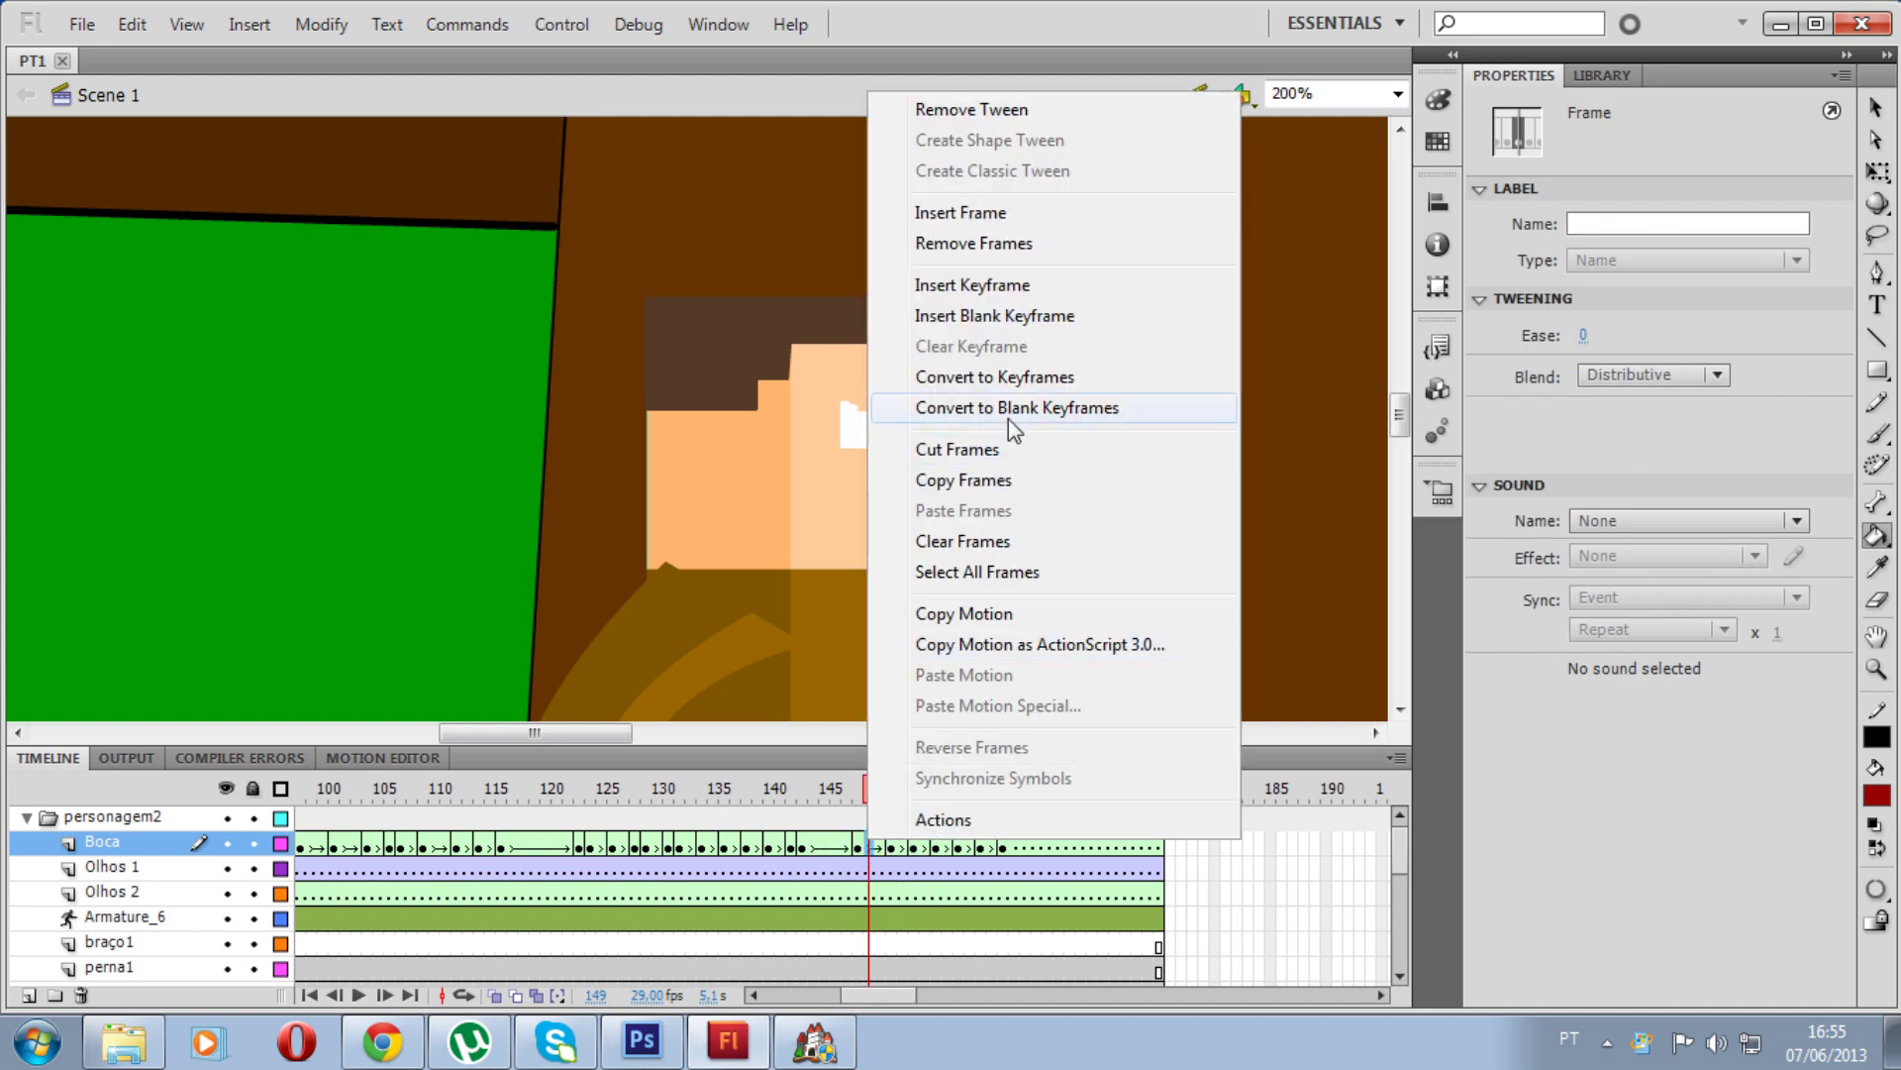
{"action": "left_click", "coordinate": [997, 285]}
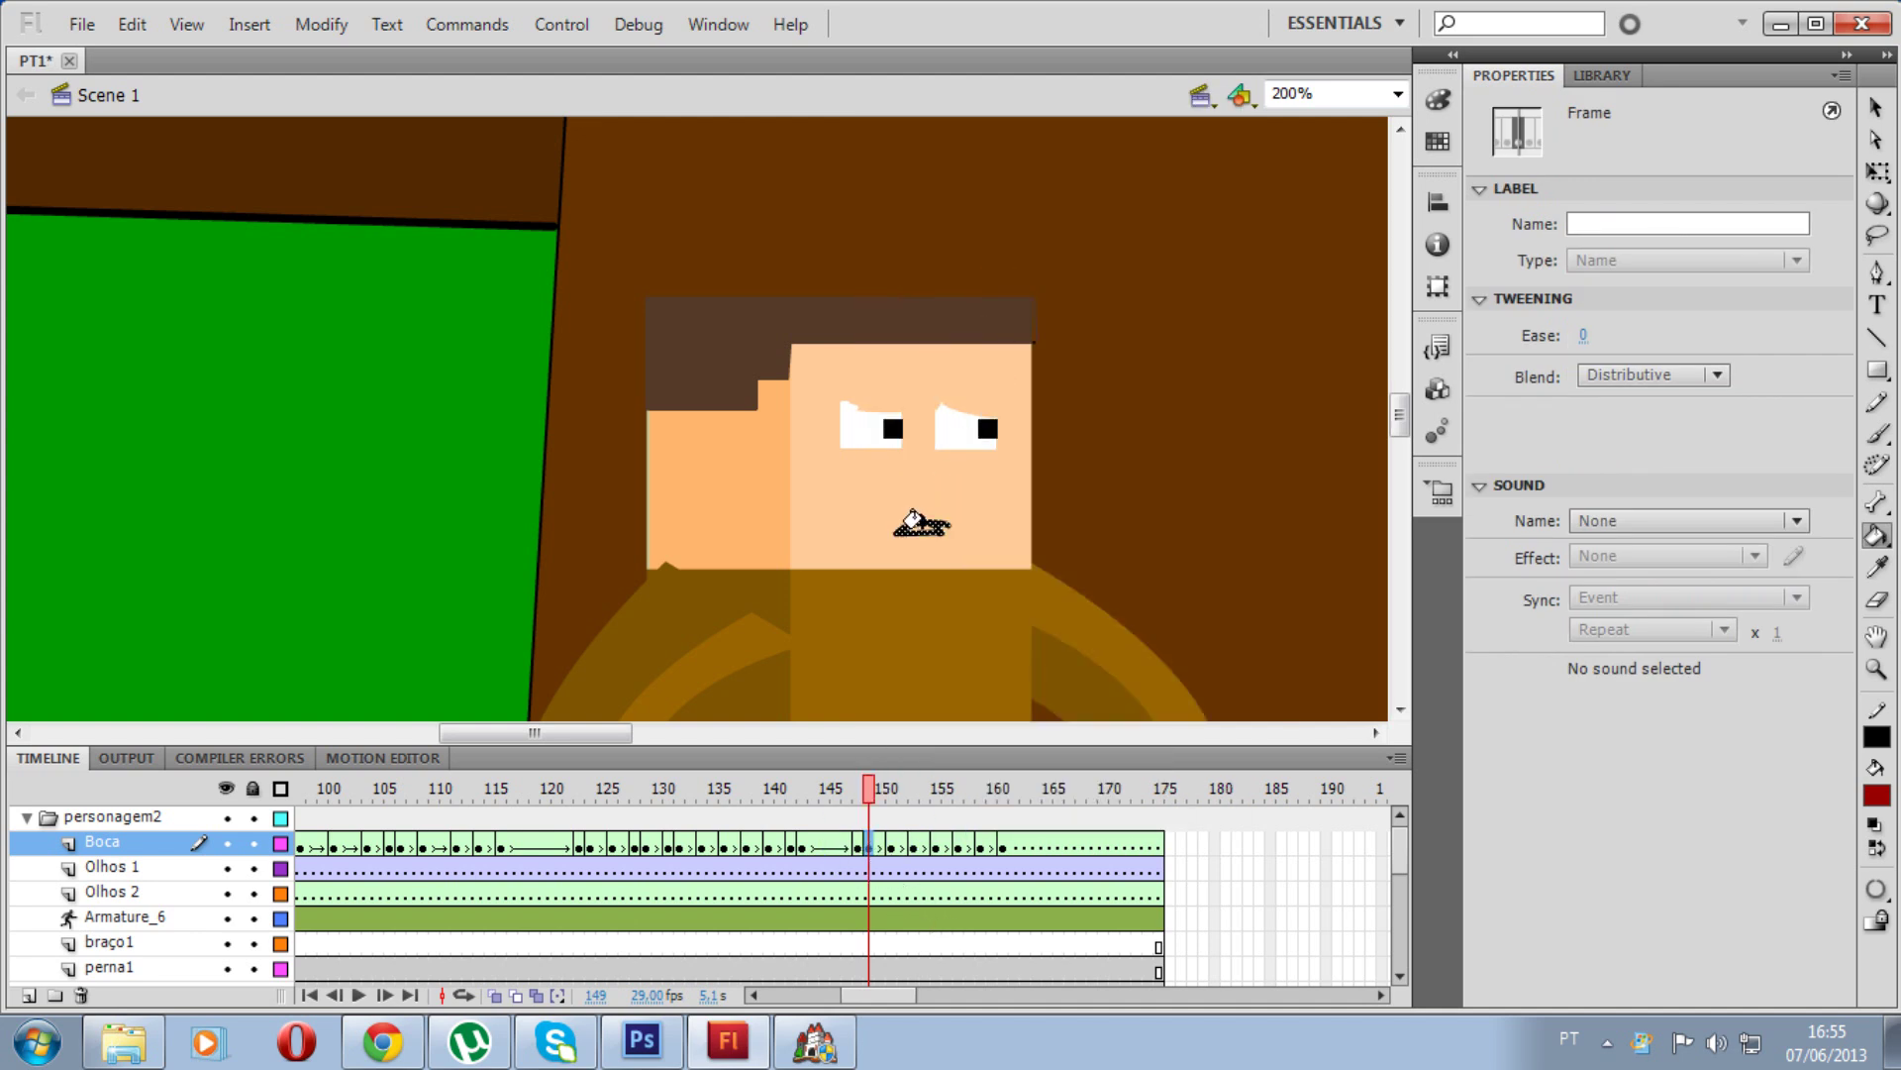
{"action": "left_click", "coordinate": [912, 519]}
Step: Insert a keyframe at frame 152 of the Boca layer and fill its mouth opening with the same dark red
{"action": "left_click_drag", "start_coordinate": [866, 792], "coordinate": [907, 798]}
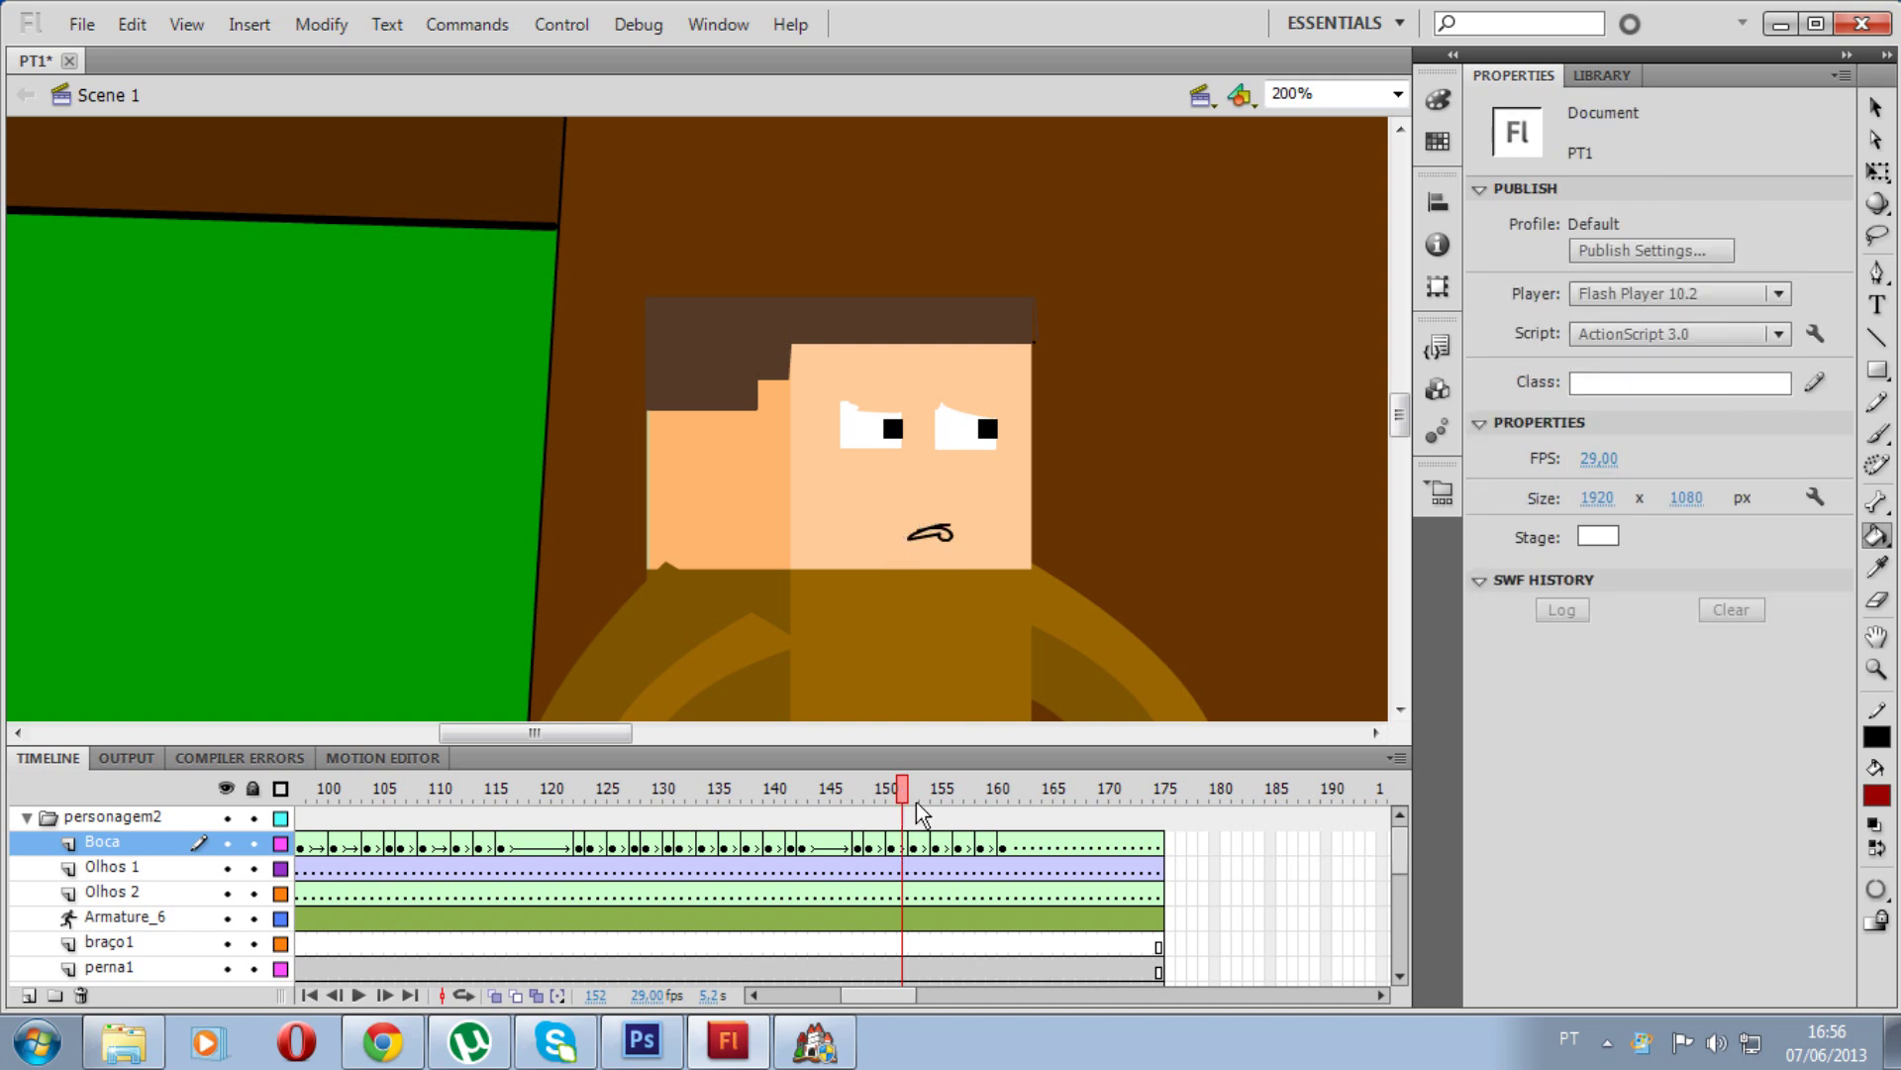
{"action": "left_click", "coordinate": [909, 849]}
{"action": "right_click", "coordinate": [909, 850]}
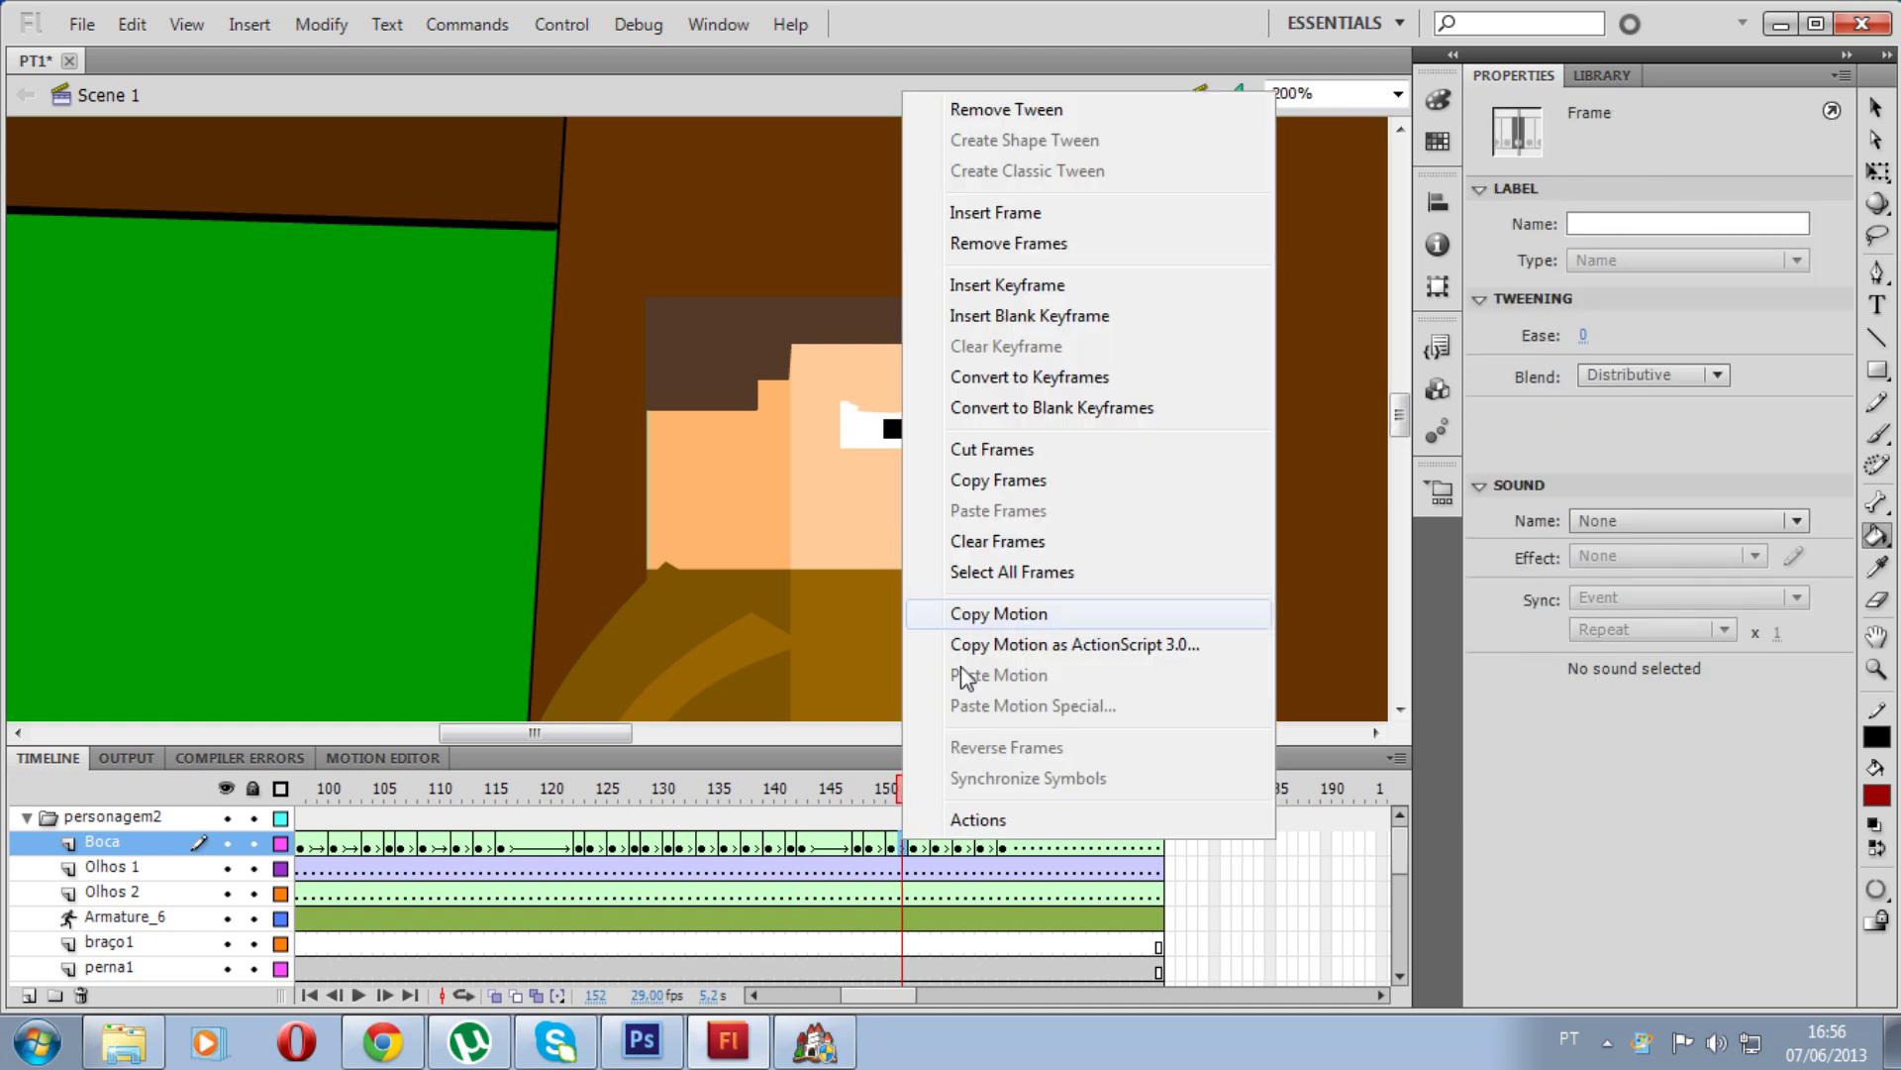
{"action": "left_click", "coordinate": [1023, 284]}
{"action": "left_click", "coordinate": [922, 522]}
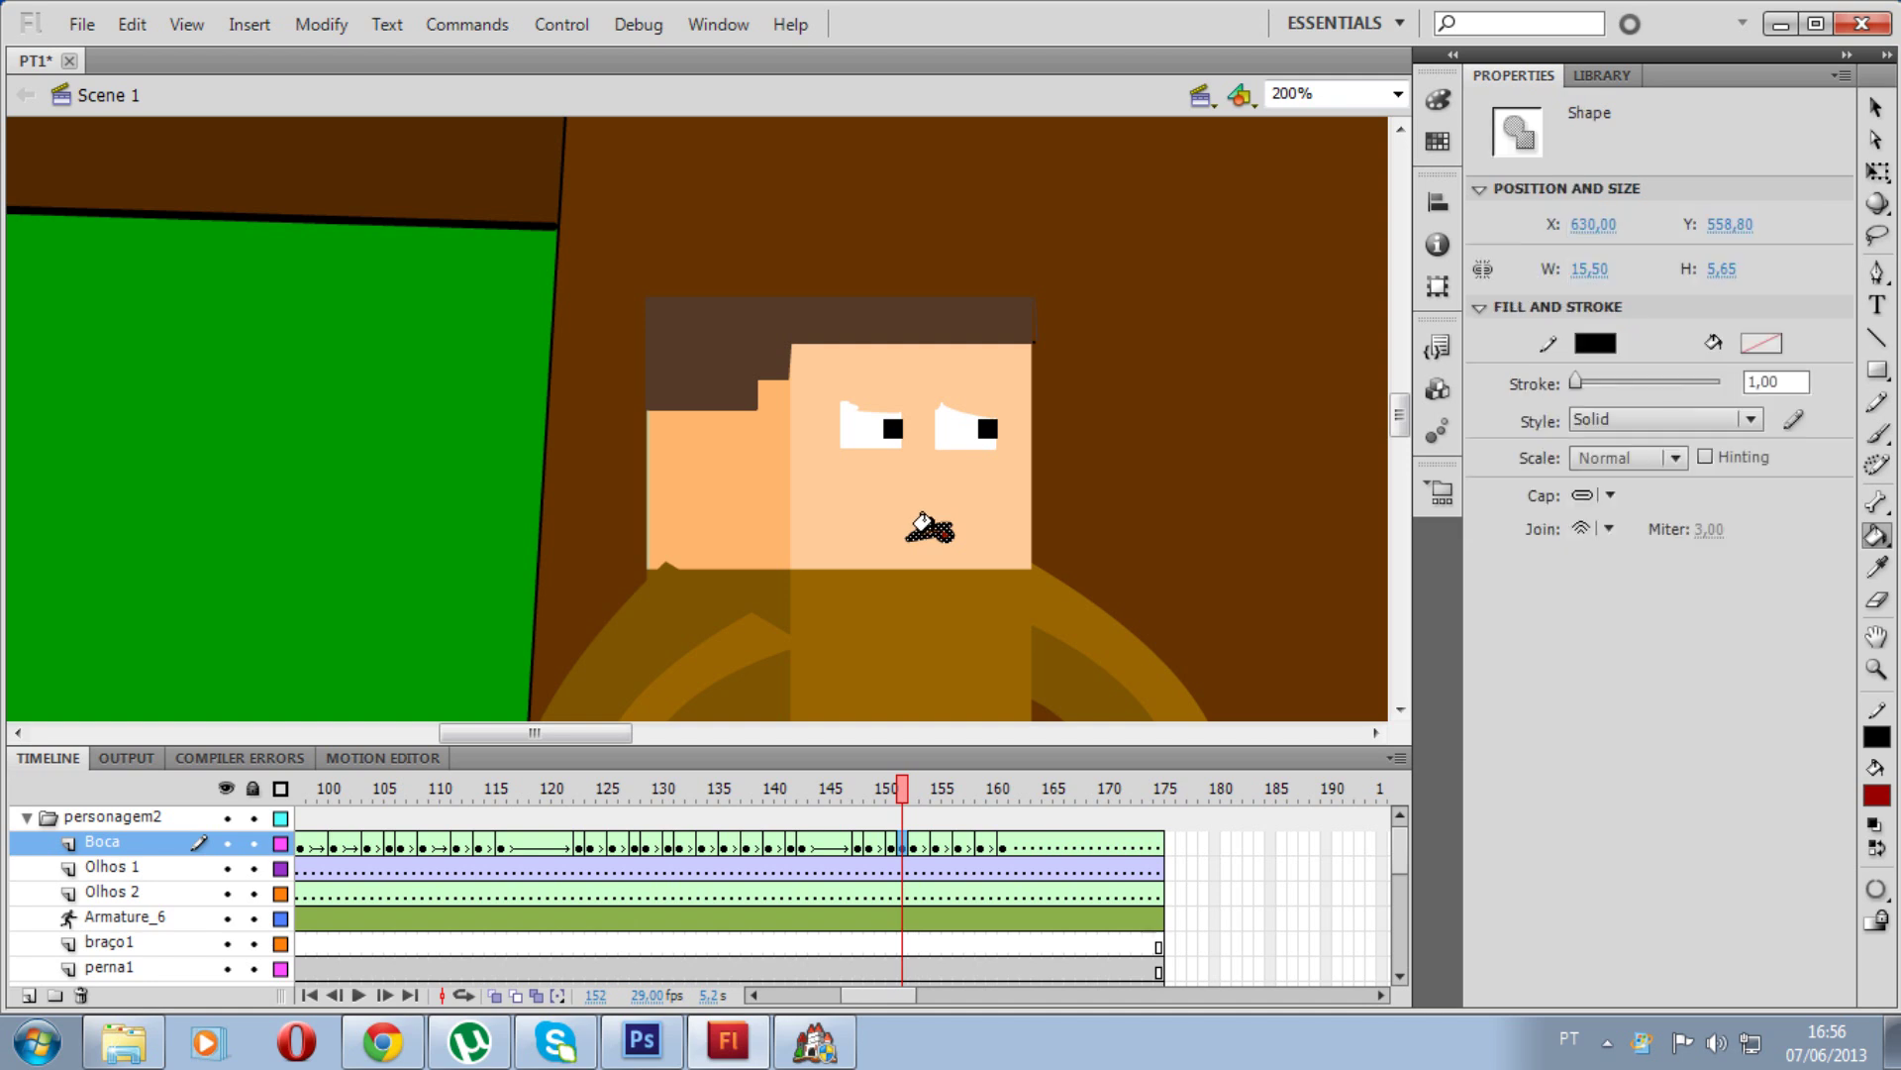
Step: Add a keyframe at frame 154 of the Boca layer and fill the mouth opening there with dark red
{"action": "left_click_drag", "start_coordinate": [921, 800], "coordinate": [933, 798]}
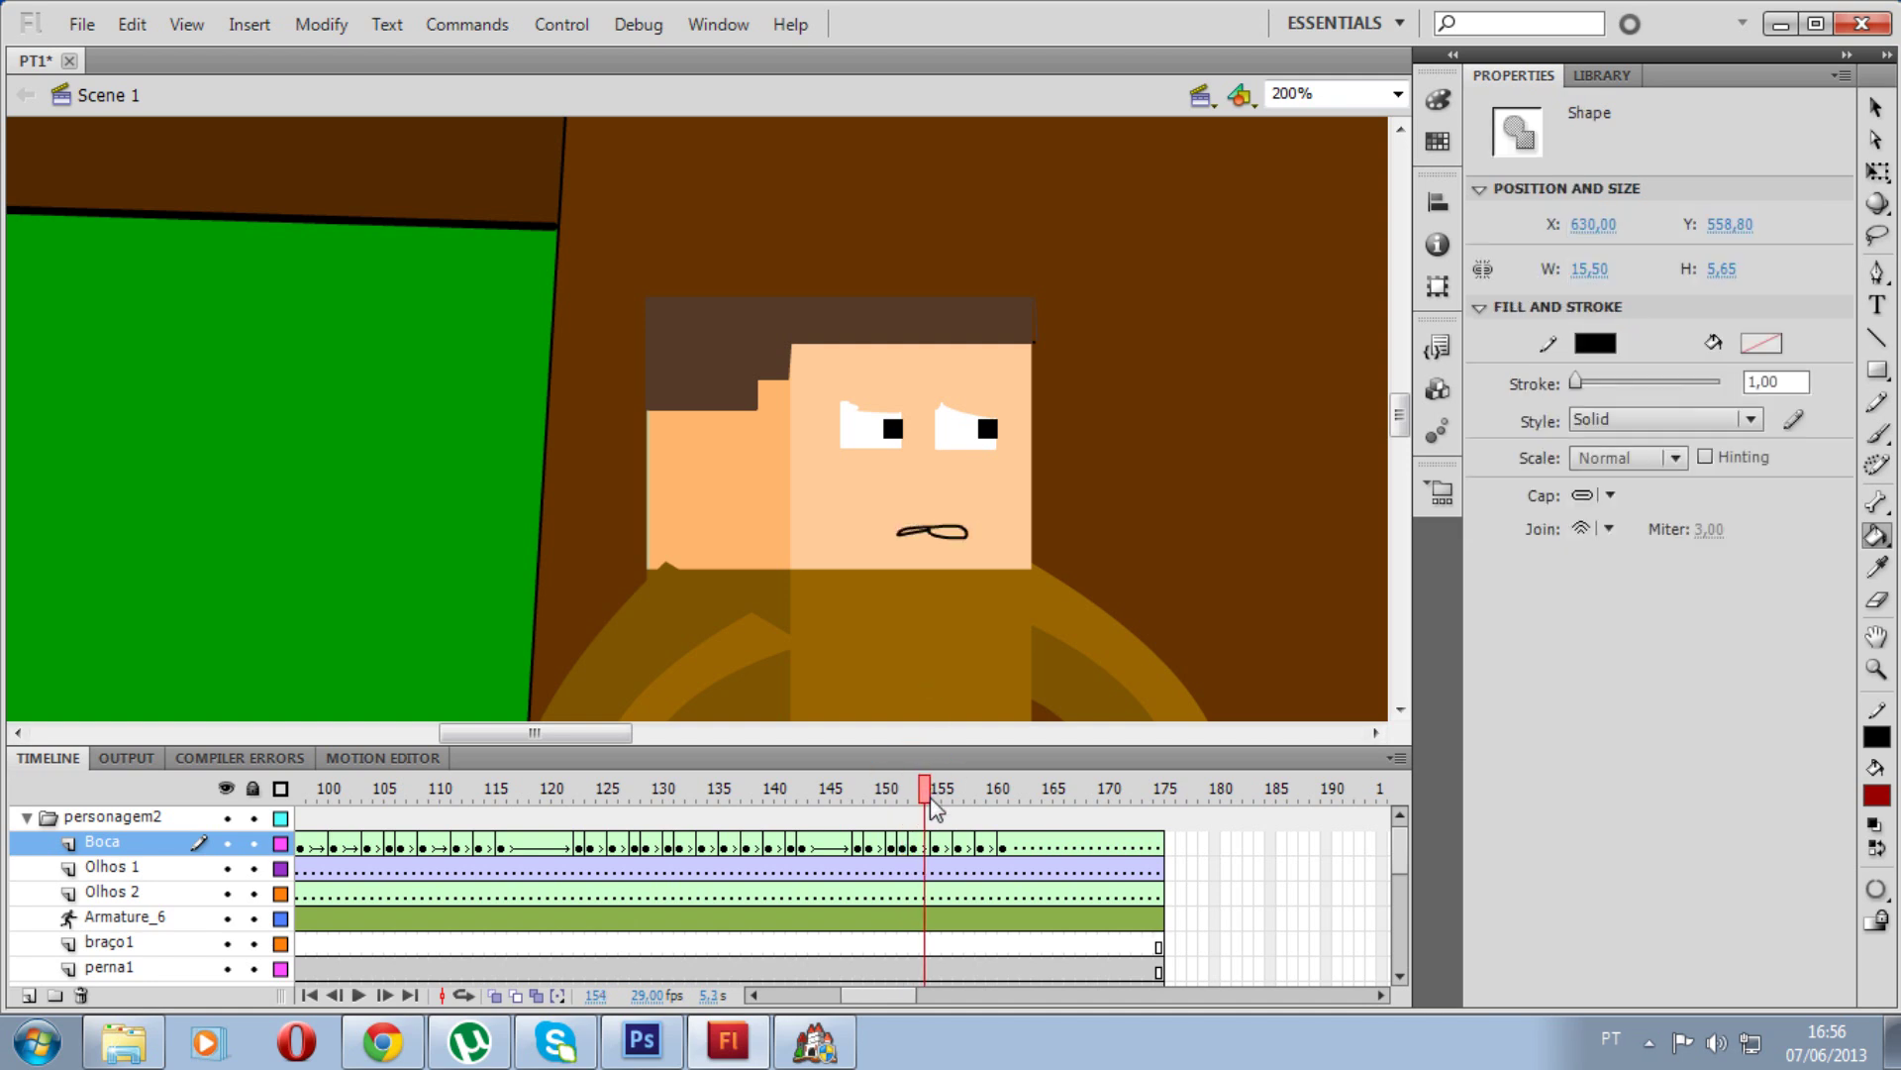
{"action": "left_click", "coordinate": [926, 843]}
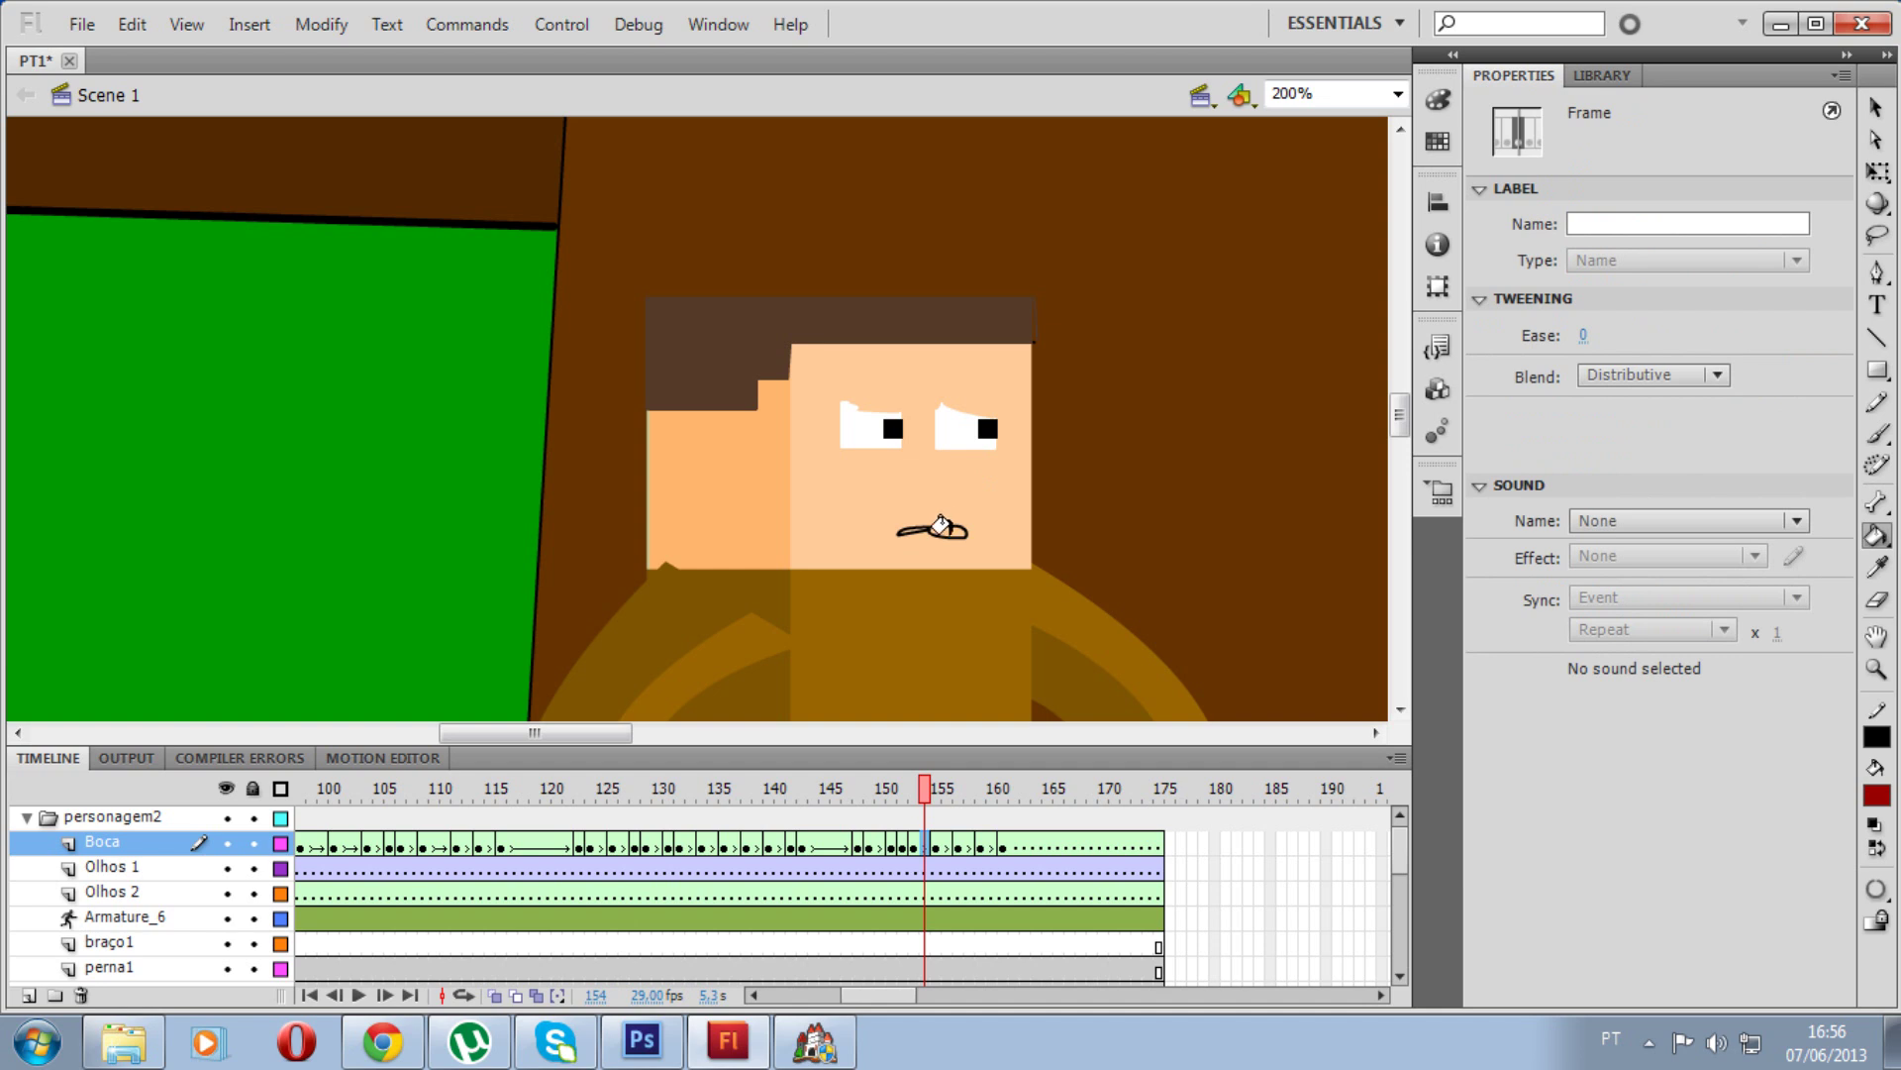
{"action": "right_click", "coordinate": [939, 848]}
{"action": "left_click", "coordinate": [1066, 288]}
{"action": "left_click", "coordinate": [946, 517]}
Step: Add a keyframe at frame 160 of the Boca layer and fill the mouth opening there with dark red
{"action": "left_click", "coordinate": [959, 788]}
{"action": "left_click_drag", "start_coordinate": [961, 787], "coordinate": [987, 796]}
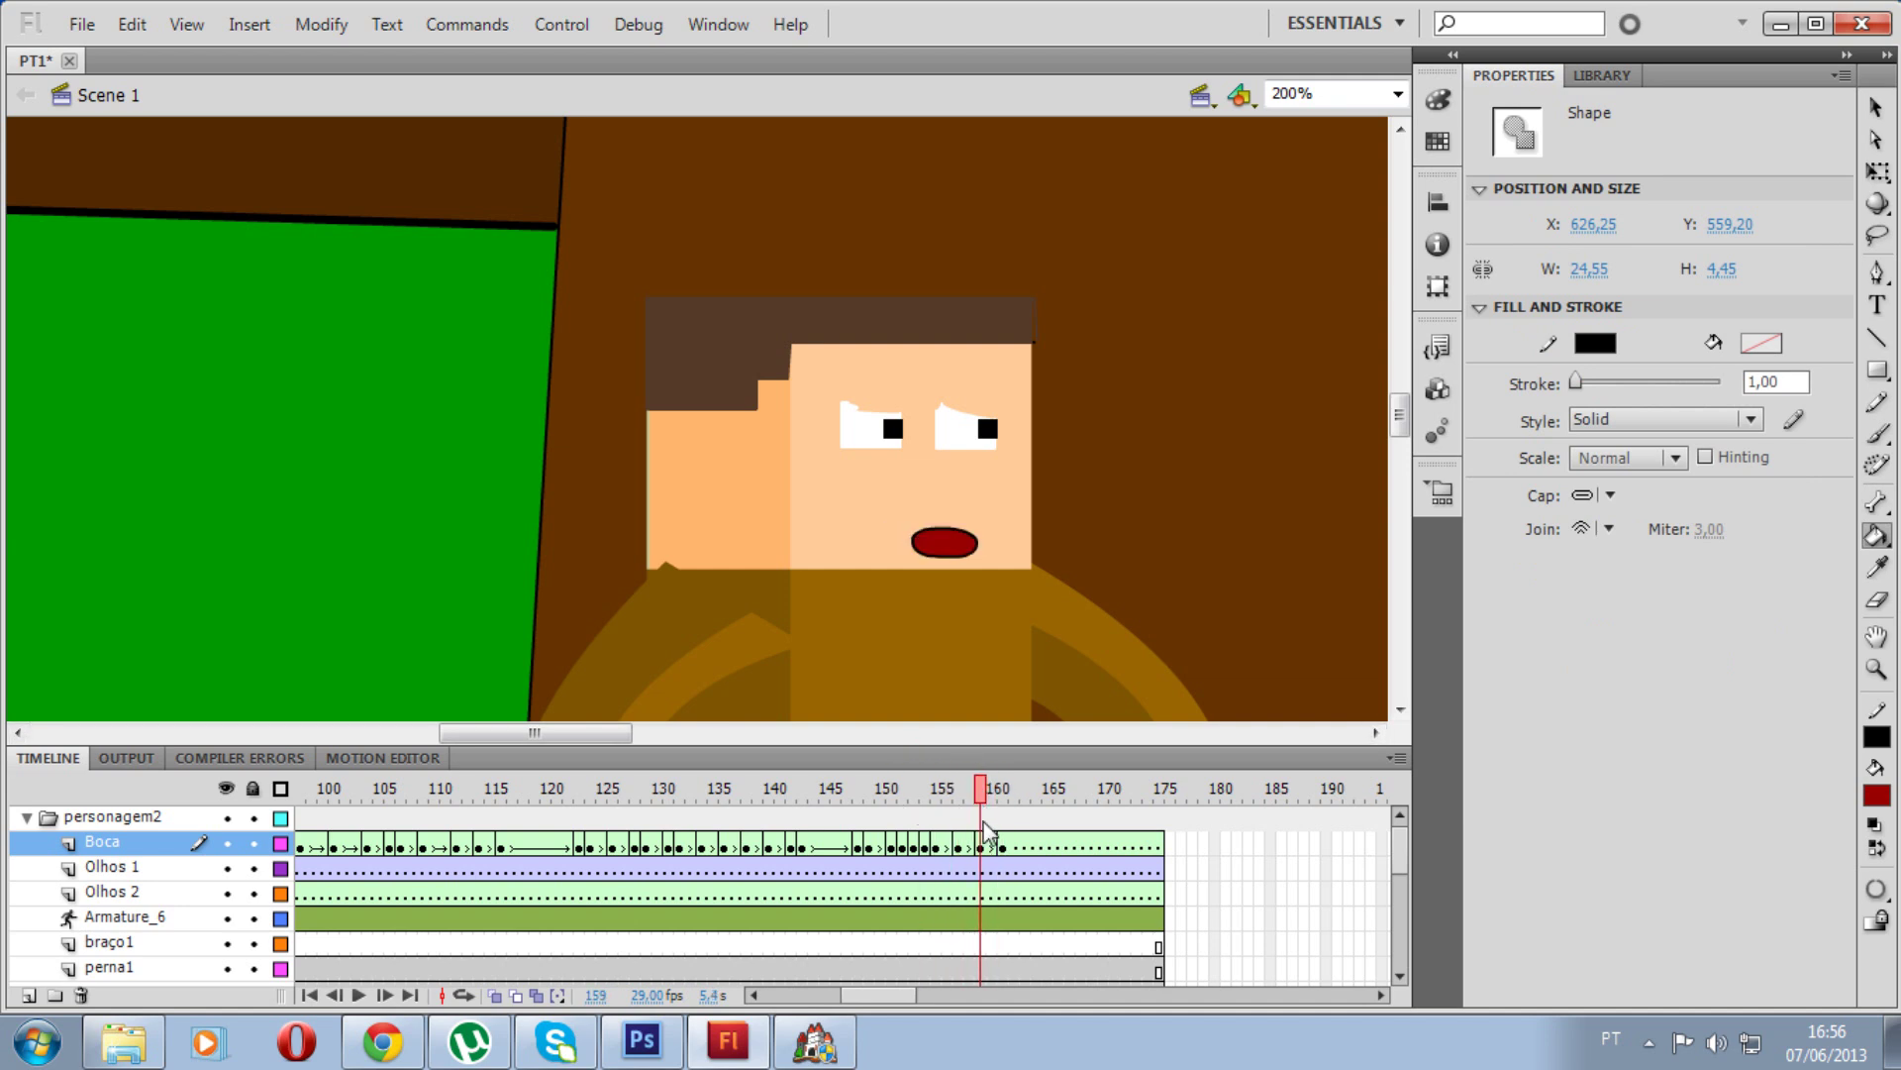
{"action": "left_click", "coordinate": [989, 844]}
{"action": "right_click", "coordinate": [989, 844]}
{"action": "left_click", "coordinate": [1066, 288]}
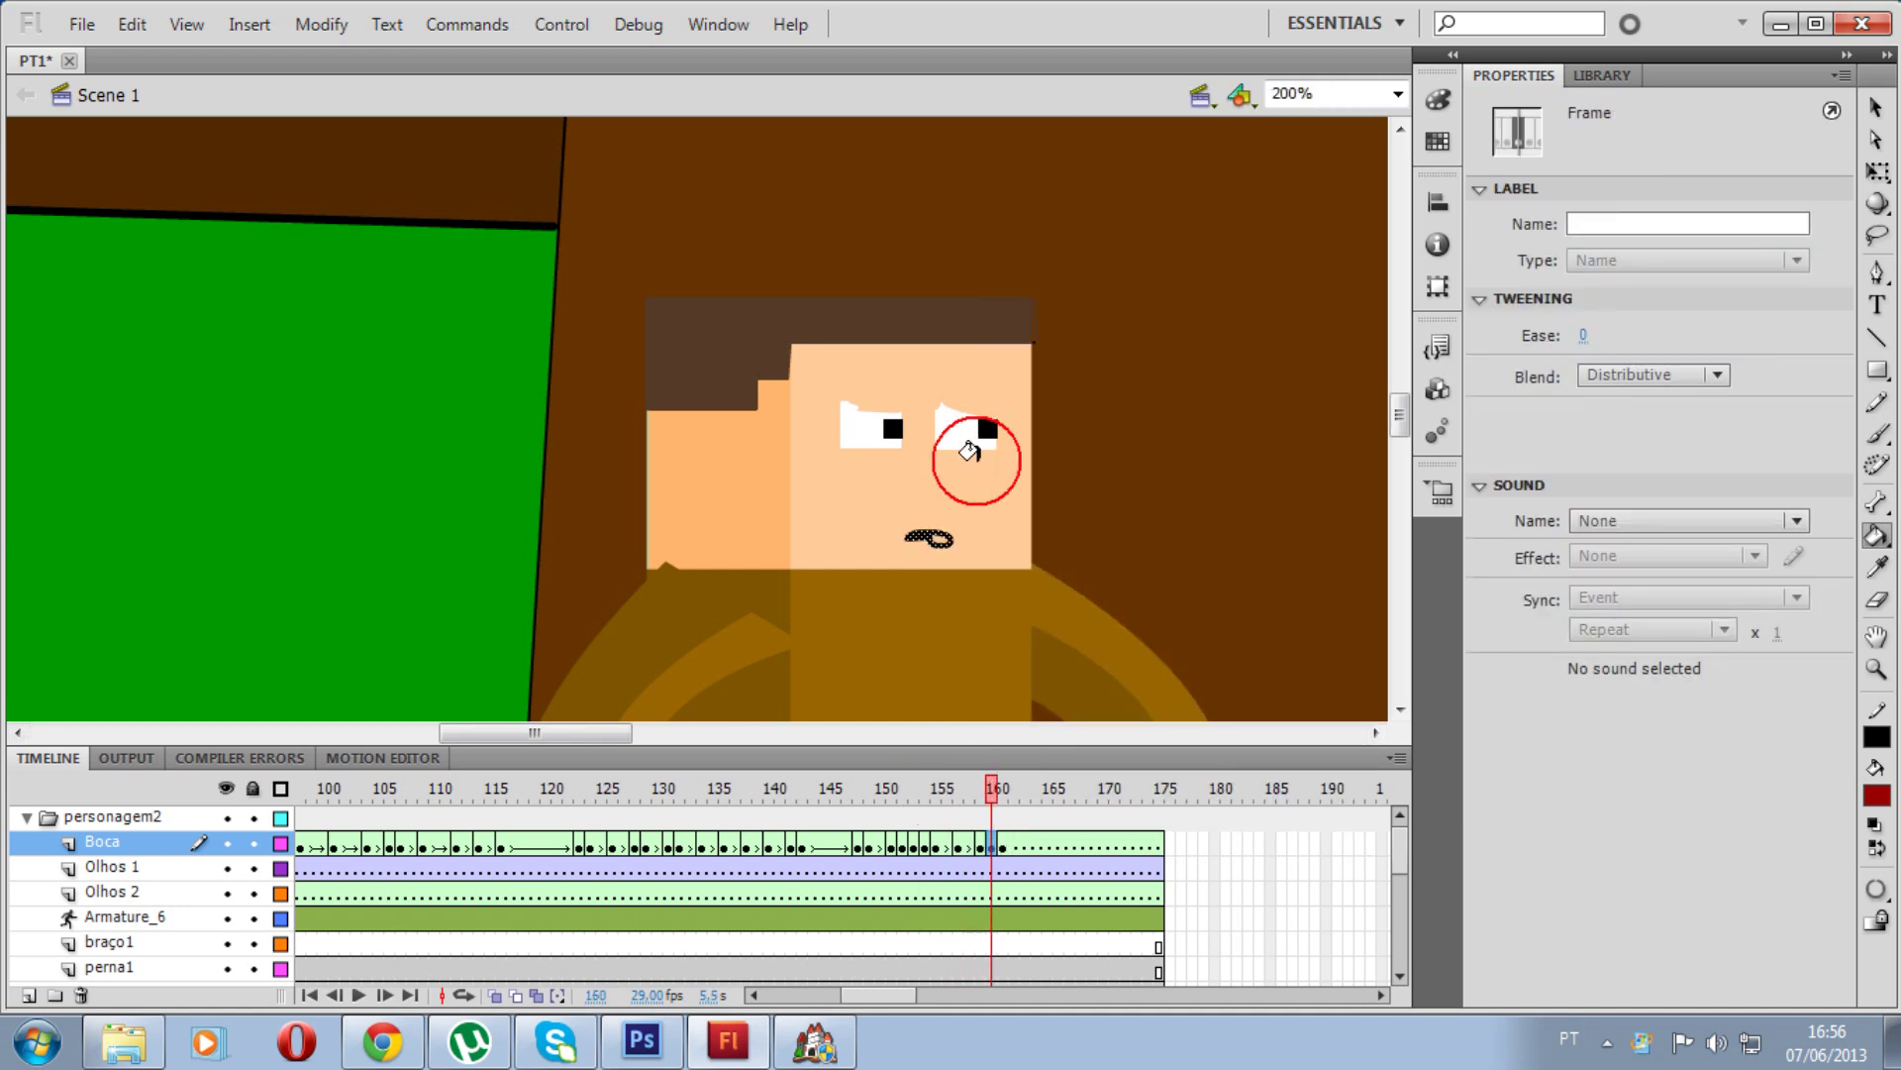
{"action": "left_click", "coordinate": [930, 527]}
Step: Play back the mouth animation from frame 146 and return the playhead to that frame
{"action": "left_click_drag", "start_coordinate": [991, 789], "coordinate": [837, 815]}
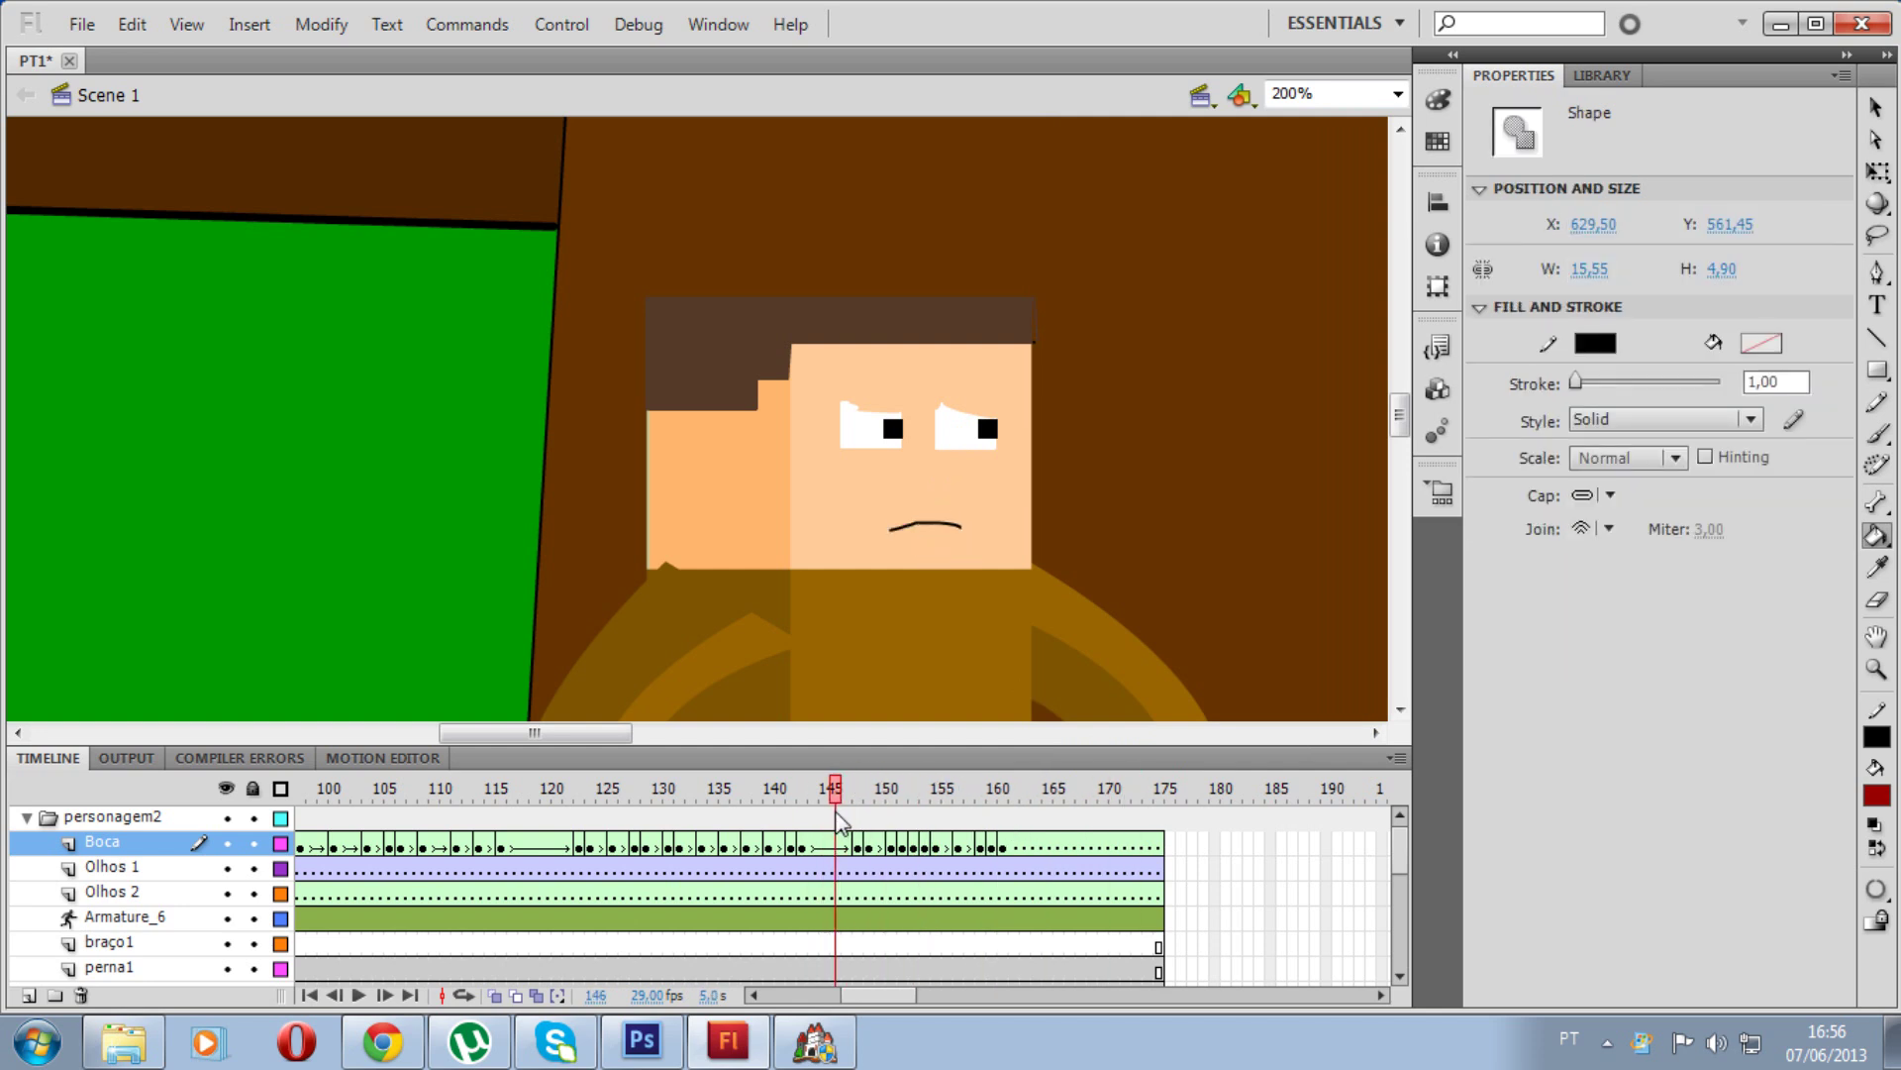
{"action": "key", "text": "Return"}
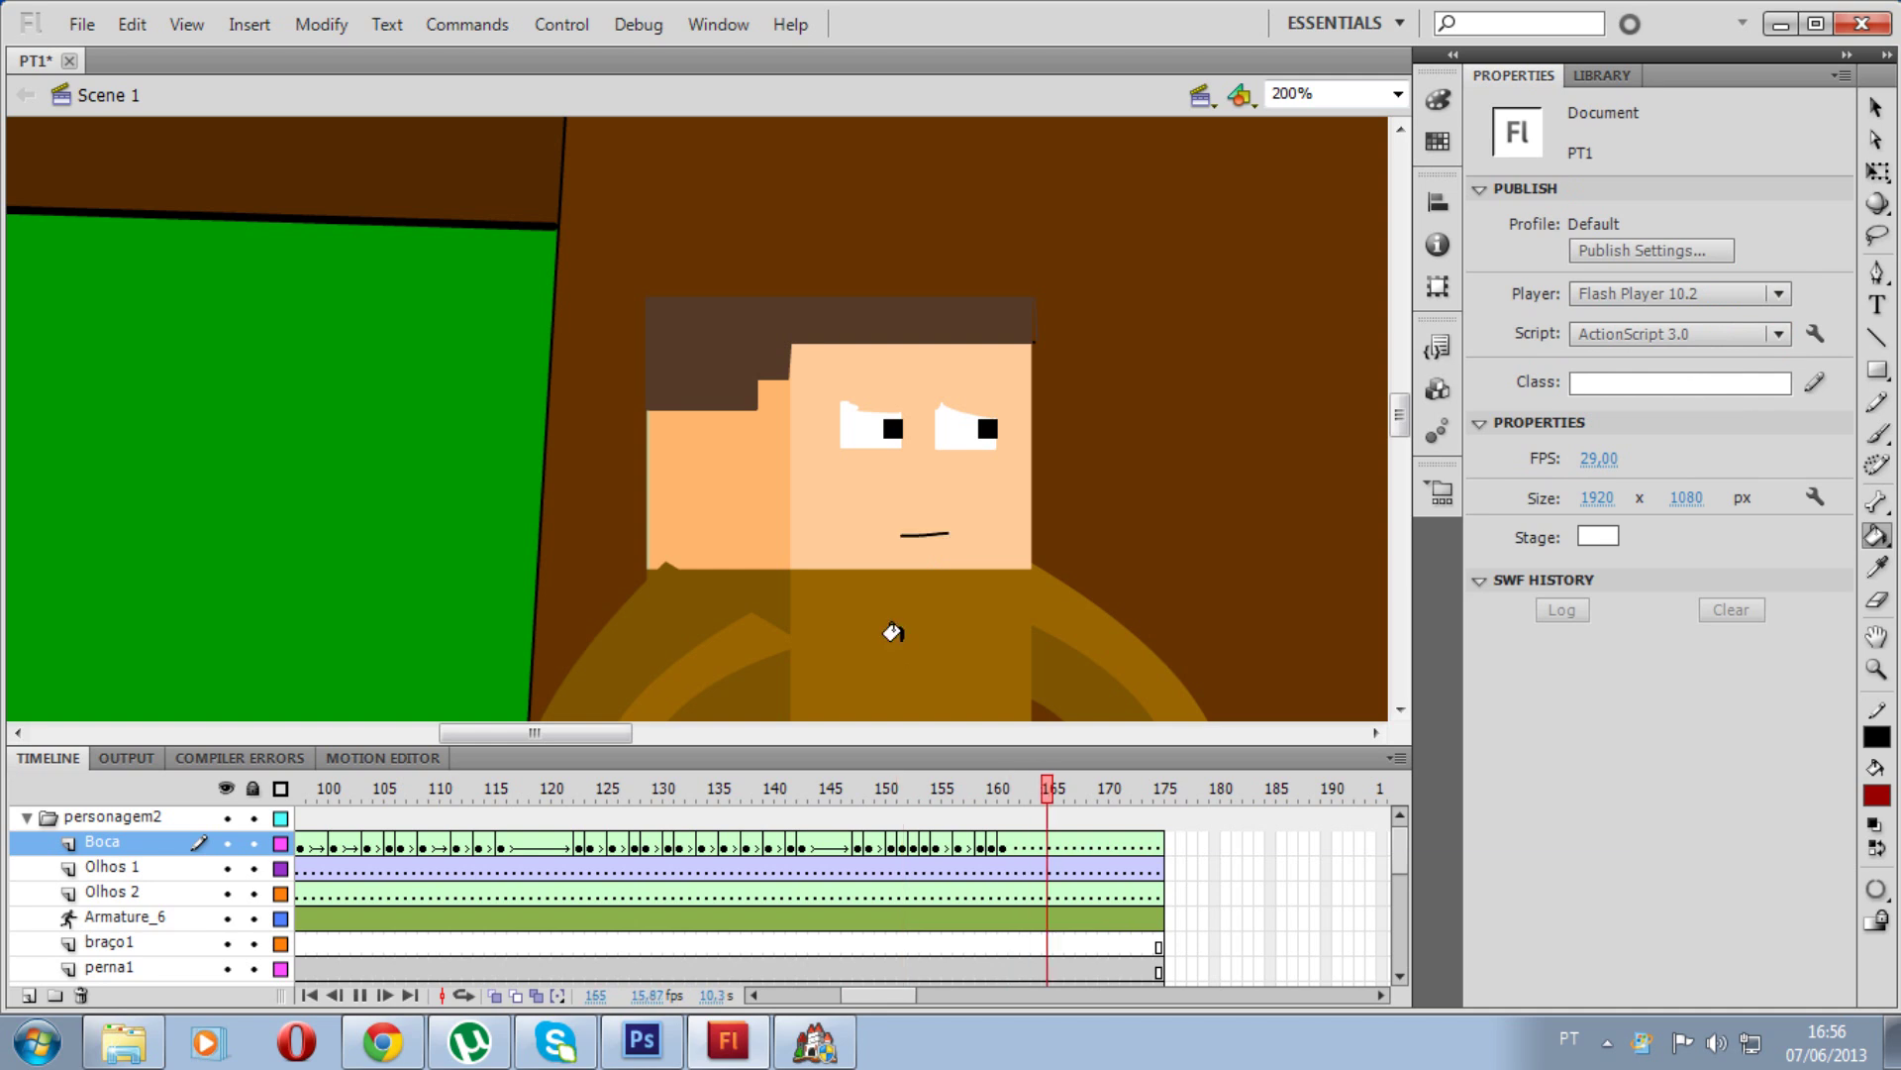
{"action": "key", "text": "Return"}
{"action": "left_click_drag", "start_coordinate": [832, 994], "coordinate": [914, 996]}
{"action": "mouse_move", "coordinate": [715, 804]}
{"action": "left_mouse_down"}
{"action": "mouse_move", "coordinate": [913, 807]}
{"action": "mouse_move", "coordinate": [649, 804]}
{"action": "mouse_move", "coordinate": [896, 805]}
{"action": "mouse_move", "coordinate": [671, 818]}
{"action": "mouse_move", "coordinate": [891, 810]}
{"action": "mouse_move", "coordinate": [715, 818]}
{"action": "left_mouse_up"}
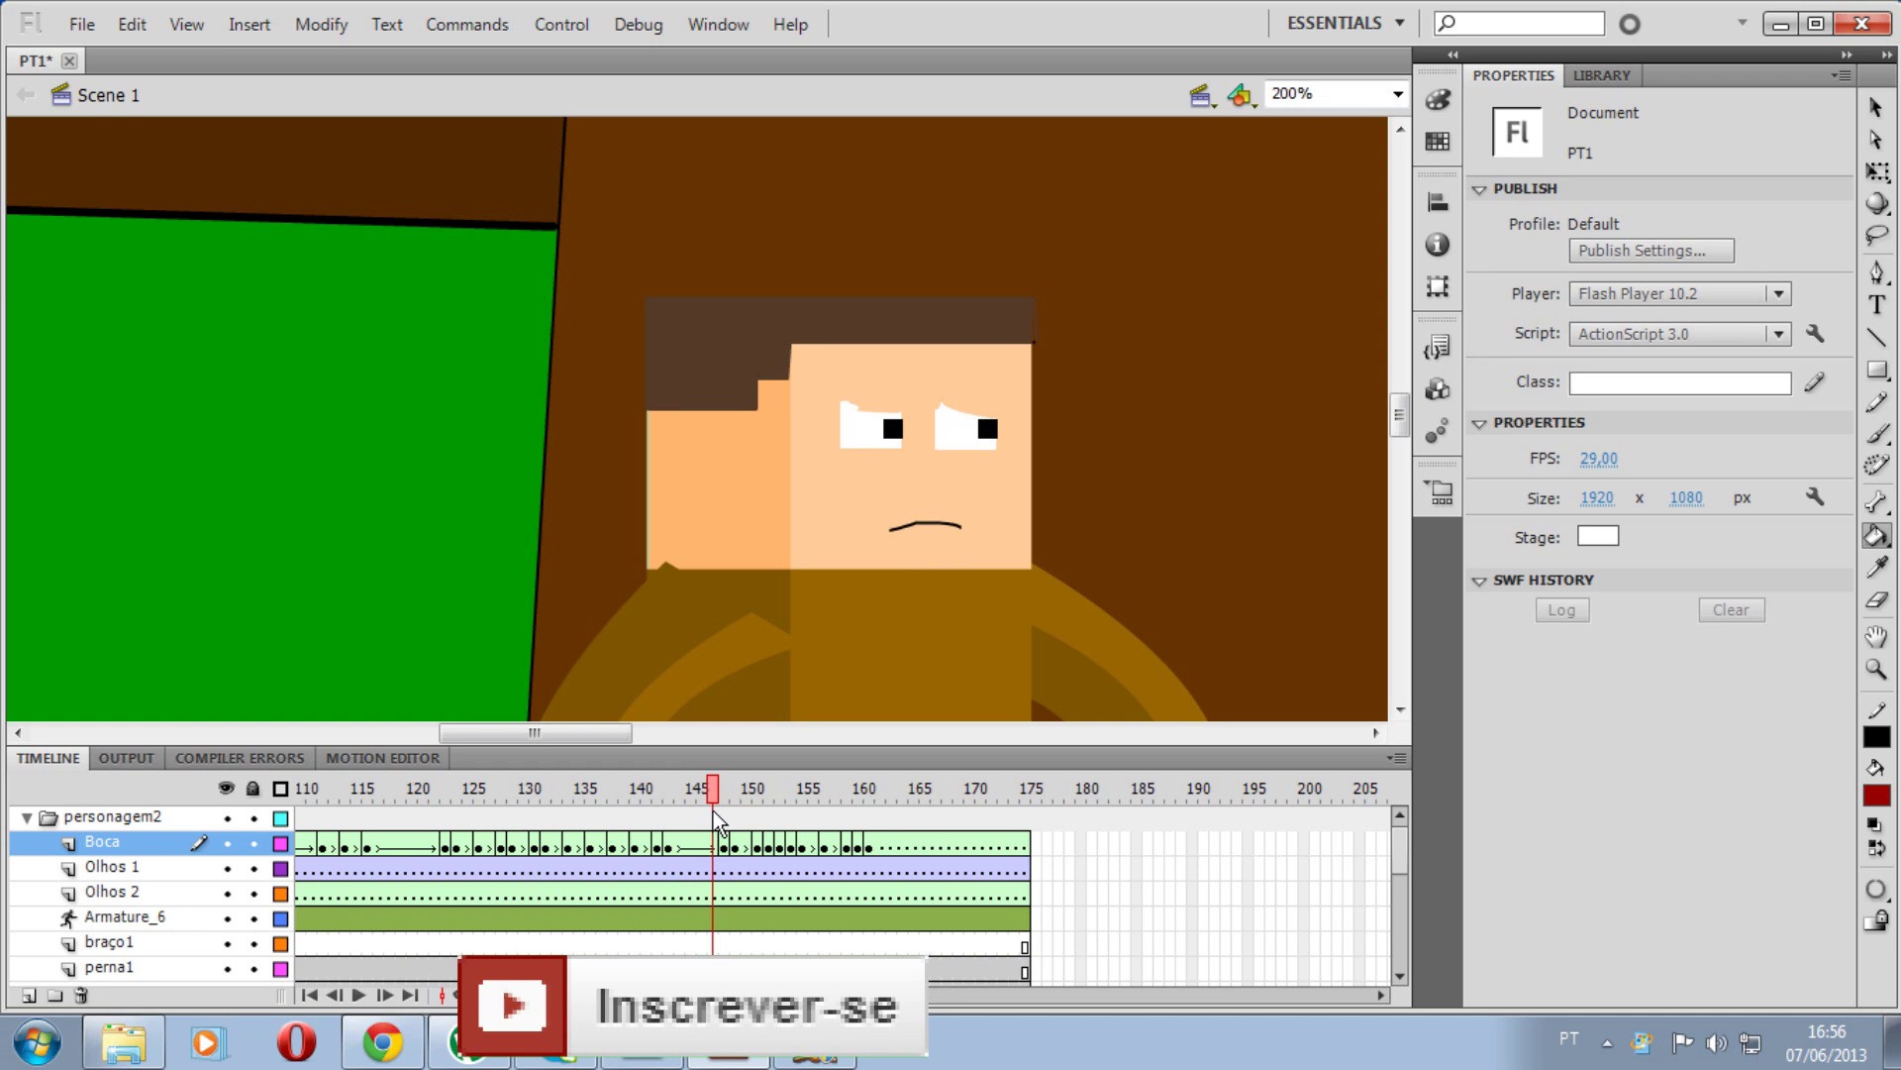